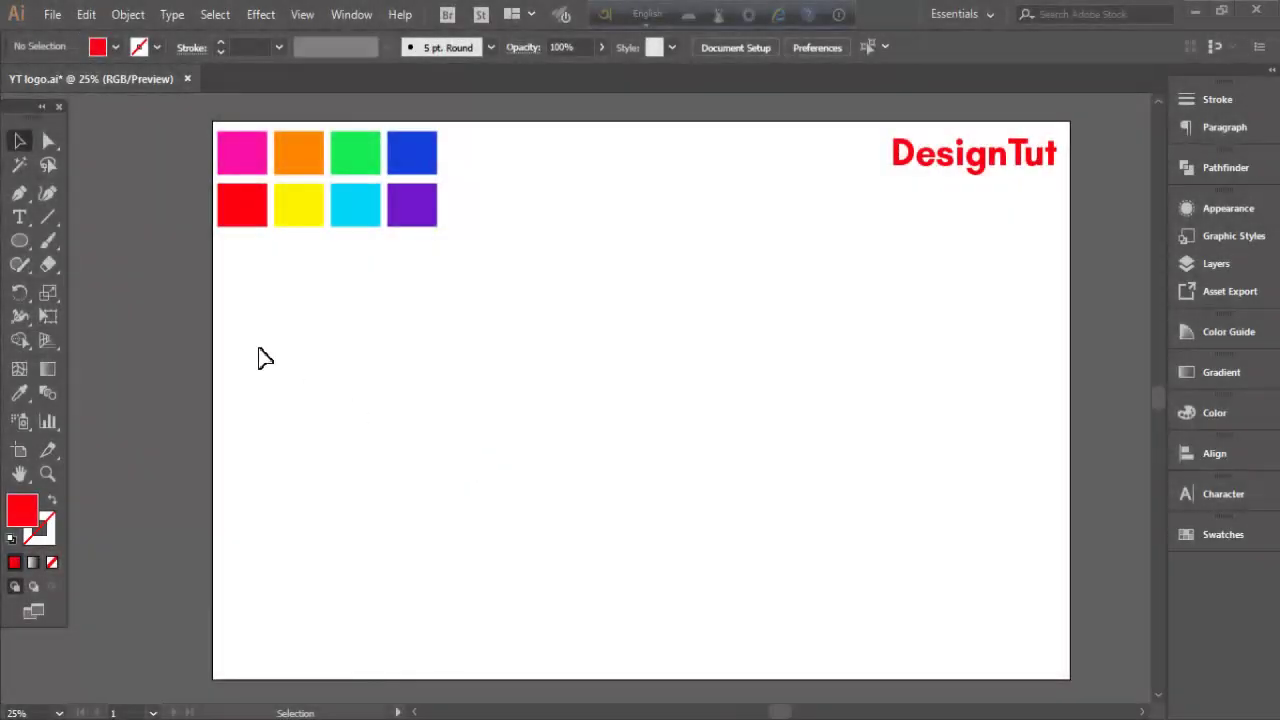
Draw a small upright red rectangle near the artboard's centre and round its two upper corners.
{"action": "left_click_drag", "start_coordinate": [22, 250], "coordinate": [62, 250]}
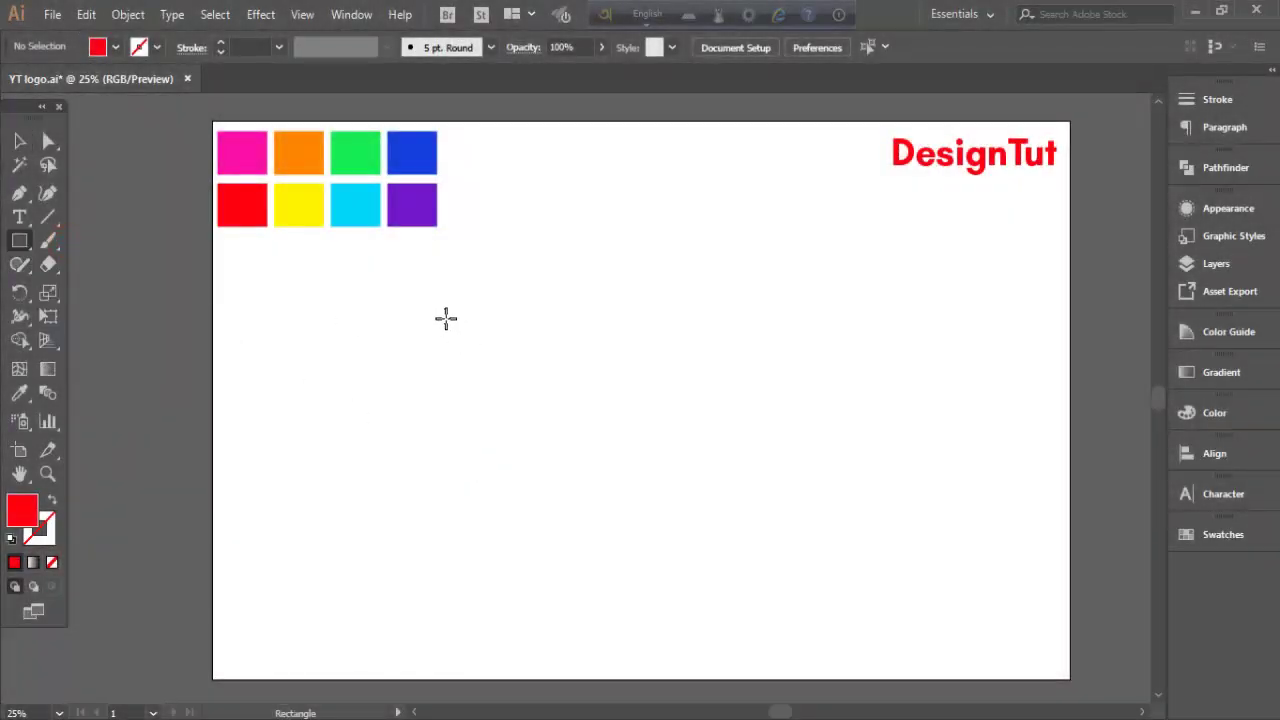
{"action": "left_click_drag", "start_coordinate": [445, 317], "coordinate": [514, 418]}
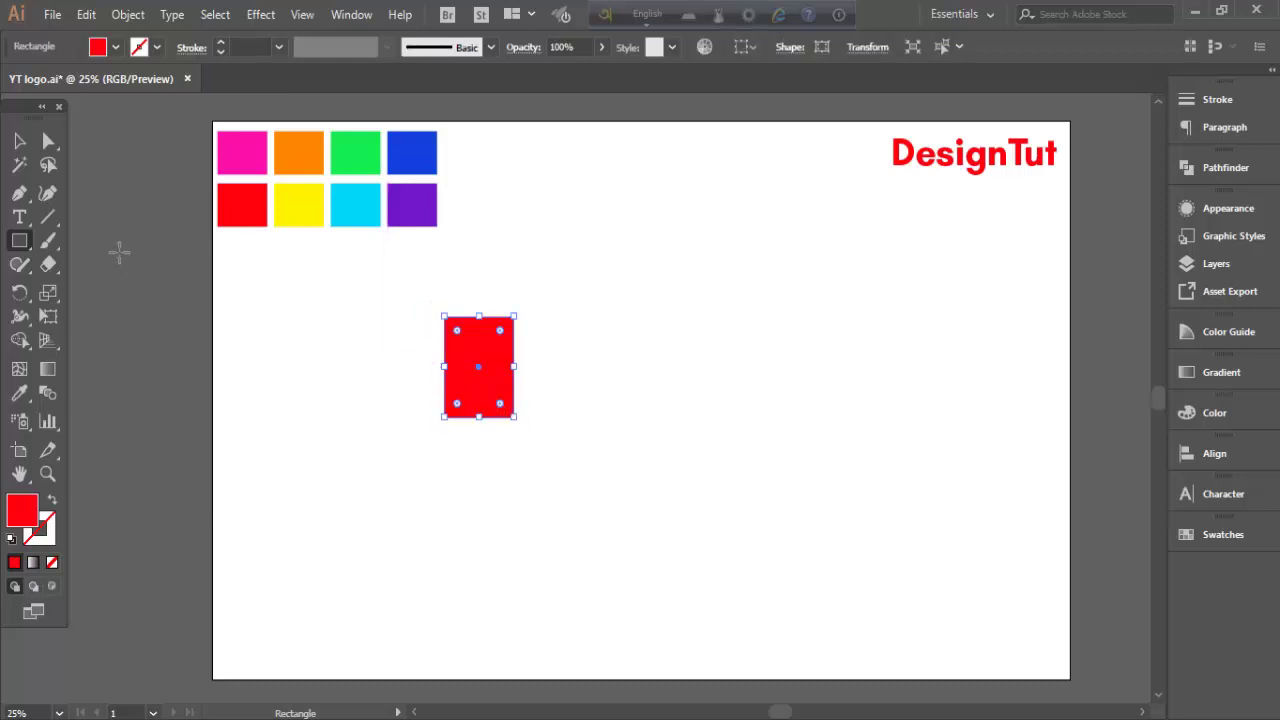
{"action": "left_click", "coordinate": [50, 143]}
{"action": "left_click_drag", "start_coordinate": [417, 289], "coordinate": [563, 369]}
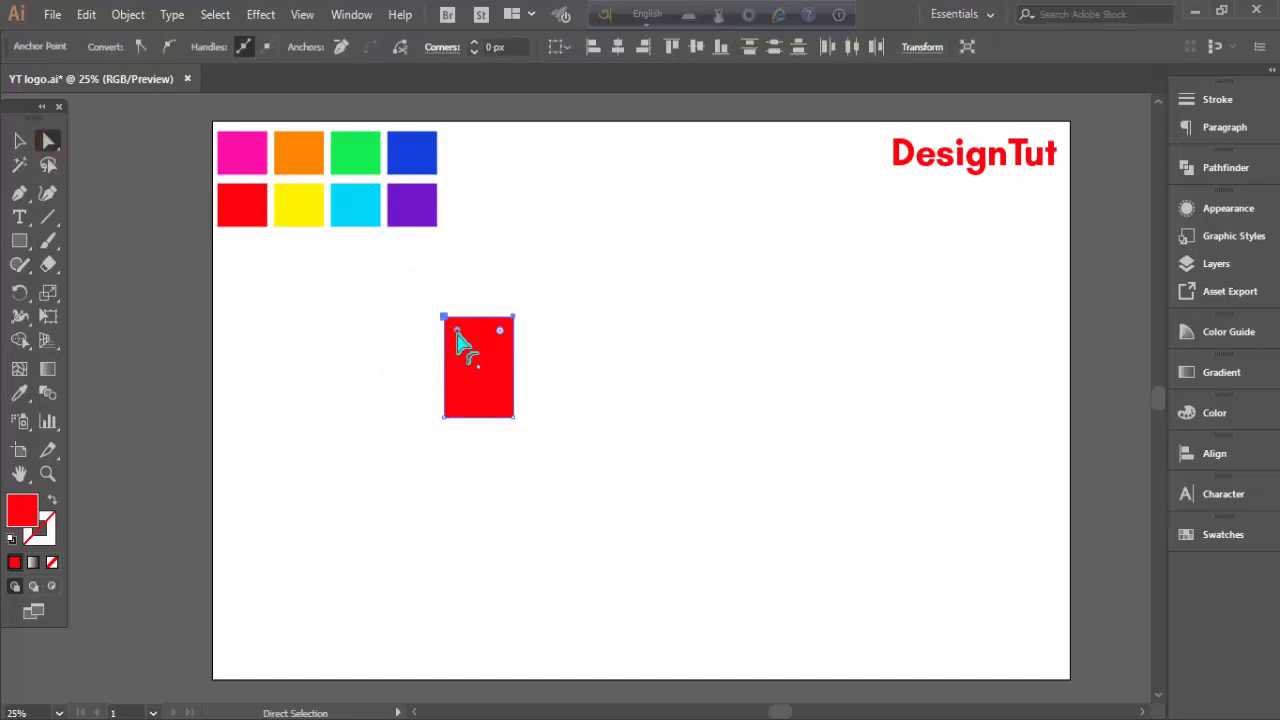
{"action": "left_click_drag", "start_coordinate": [457, 340], "coordinate": [460, 345]}
{"action": "left_click", "coordinate": [20, 141]}
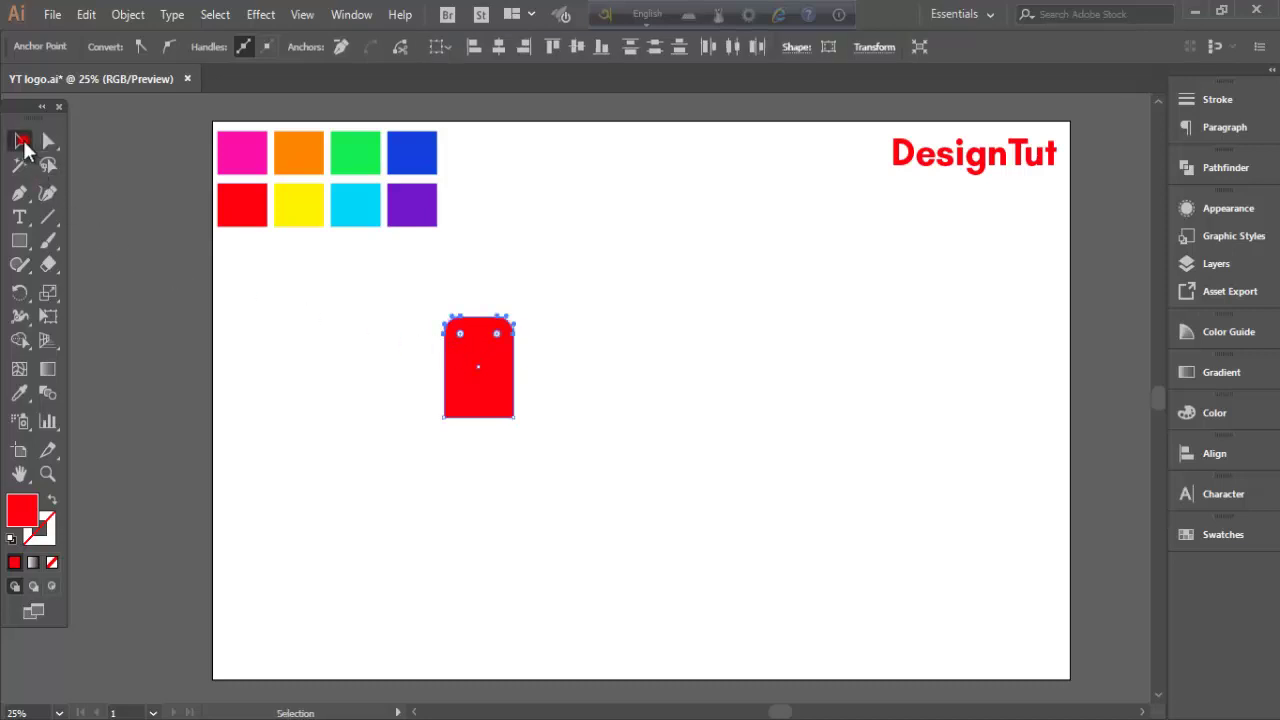
{"action": "left_click", "coordinate": [352, 352]}
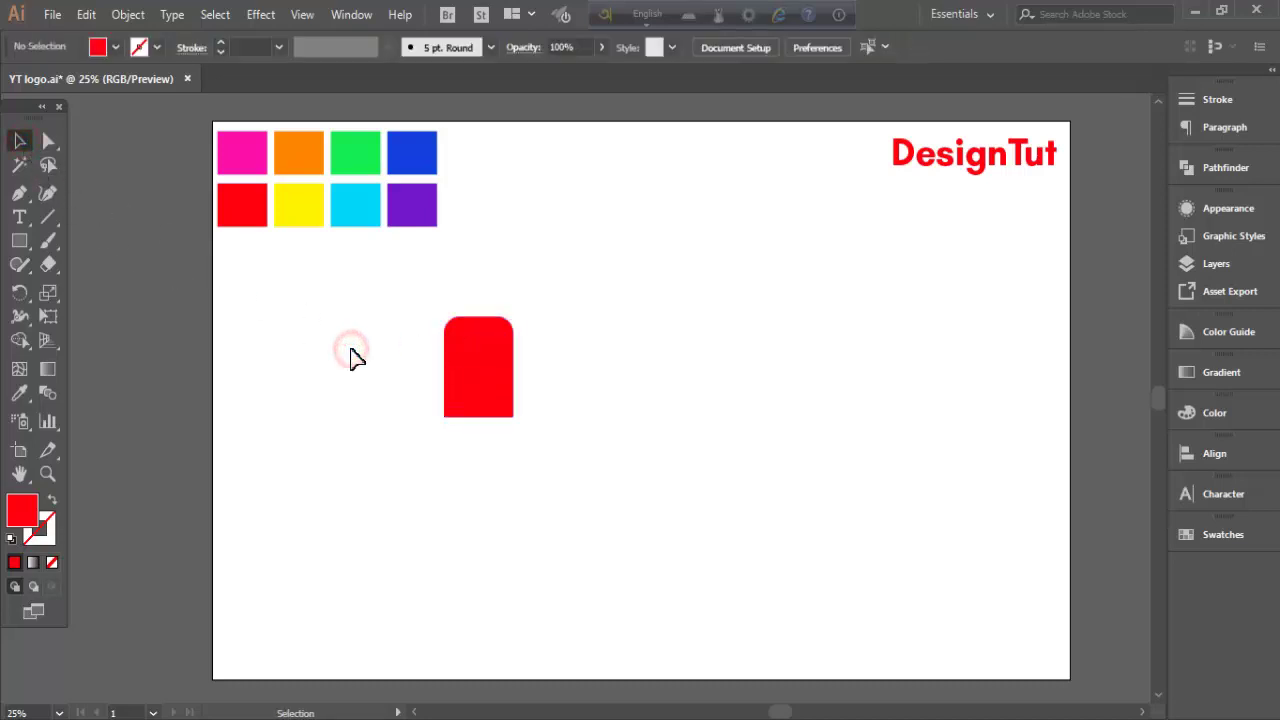
Recolour the rounded rectangle pink by sampling the pink swatch with the Eyedropper.
{"action": "left_click", "coordinate": [459, 362]}
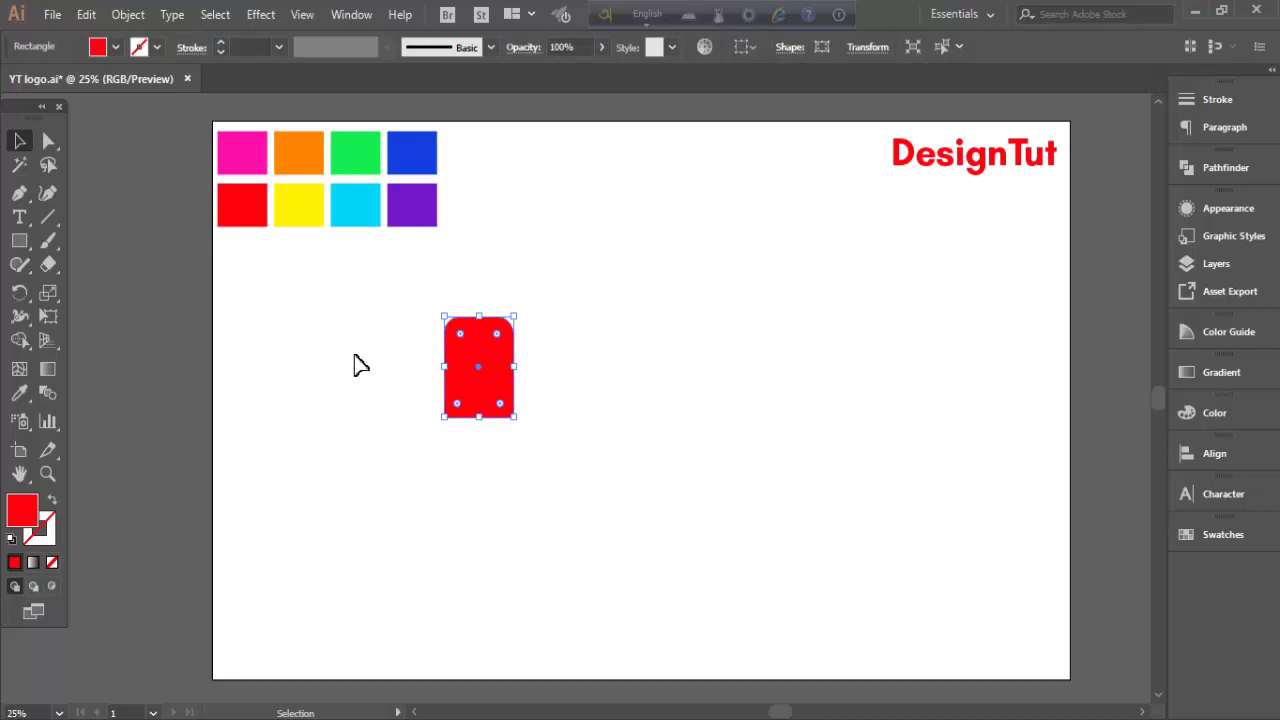
{"action": "left_click", "coordinate": [20, 393]}
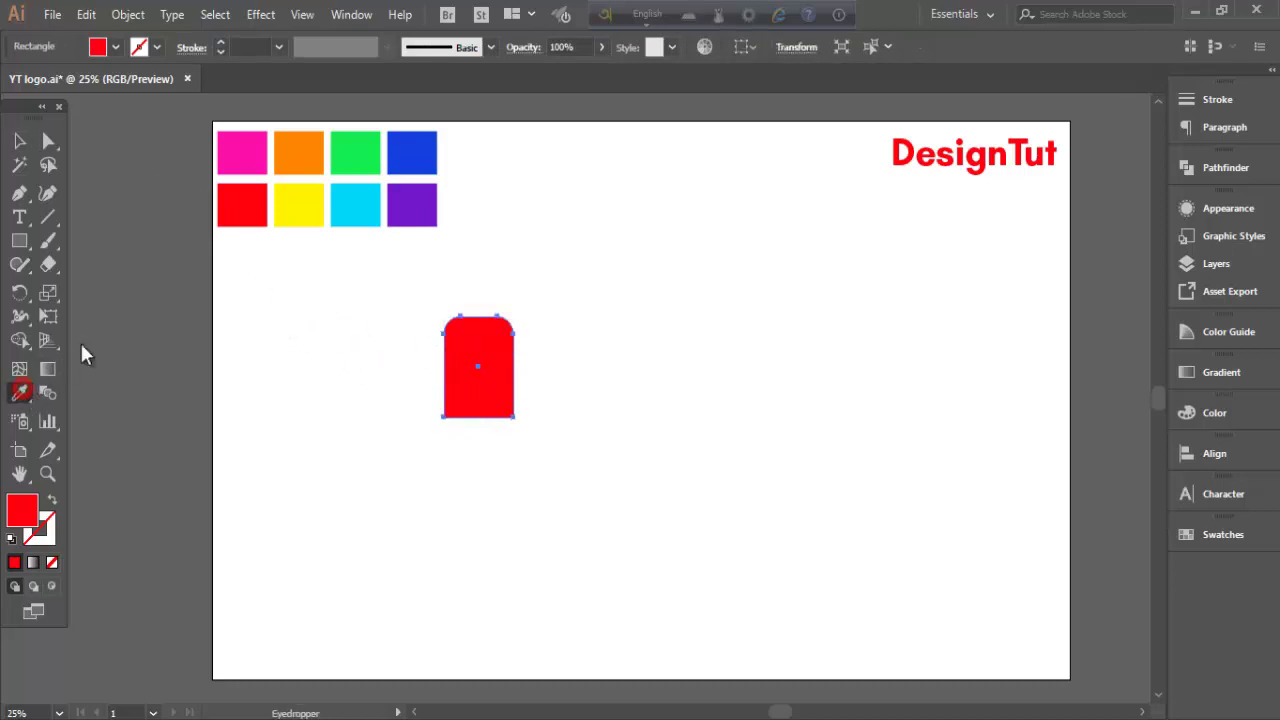
{"action": "left_click", "coordinate": [234, 158]}
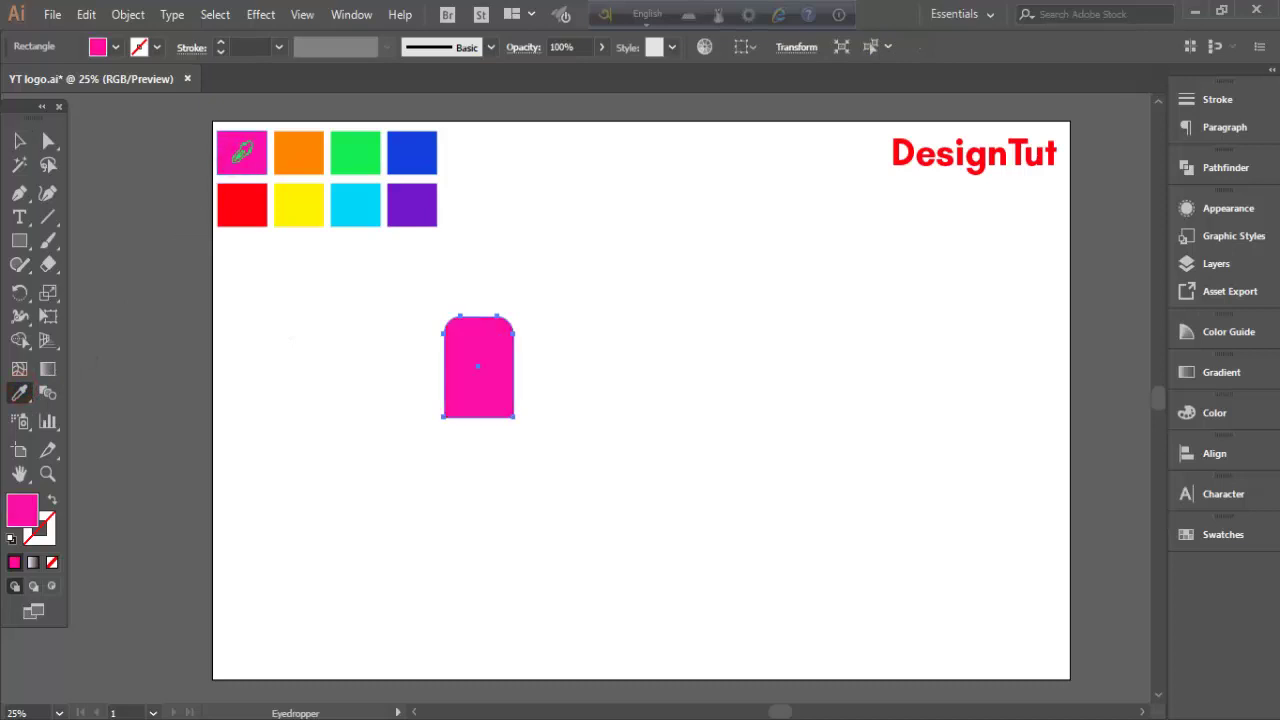
Duplicate the pink shape in front, rotate the copy 90° clockwise and place it against the original's right side with bottom edges aligned.
{"action": "left_click", "coordinate": [84, 15]}
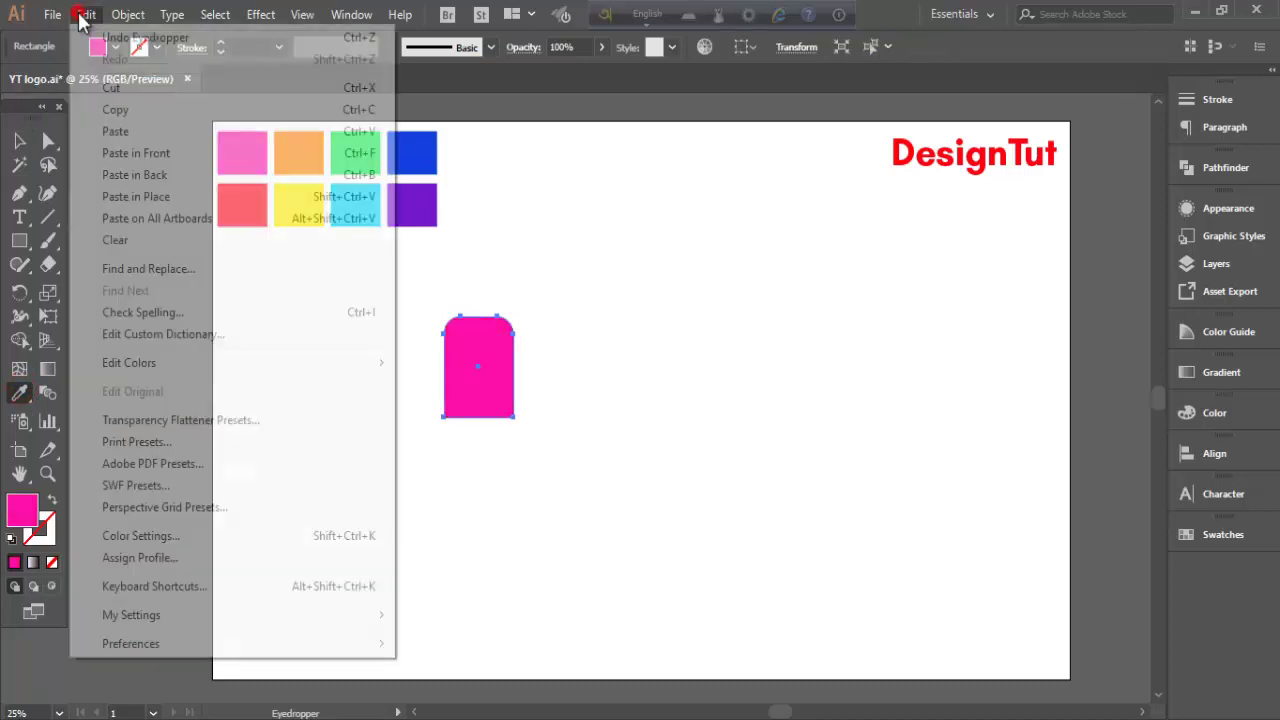
{"action": "left_click", "coordinate": [112, 108]}
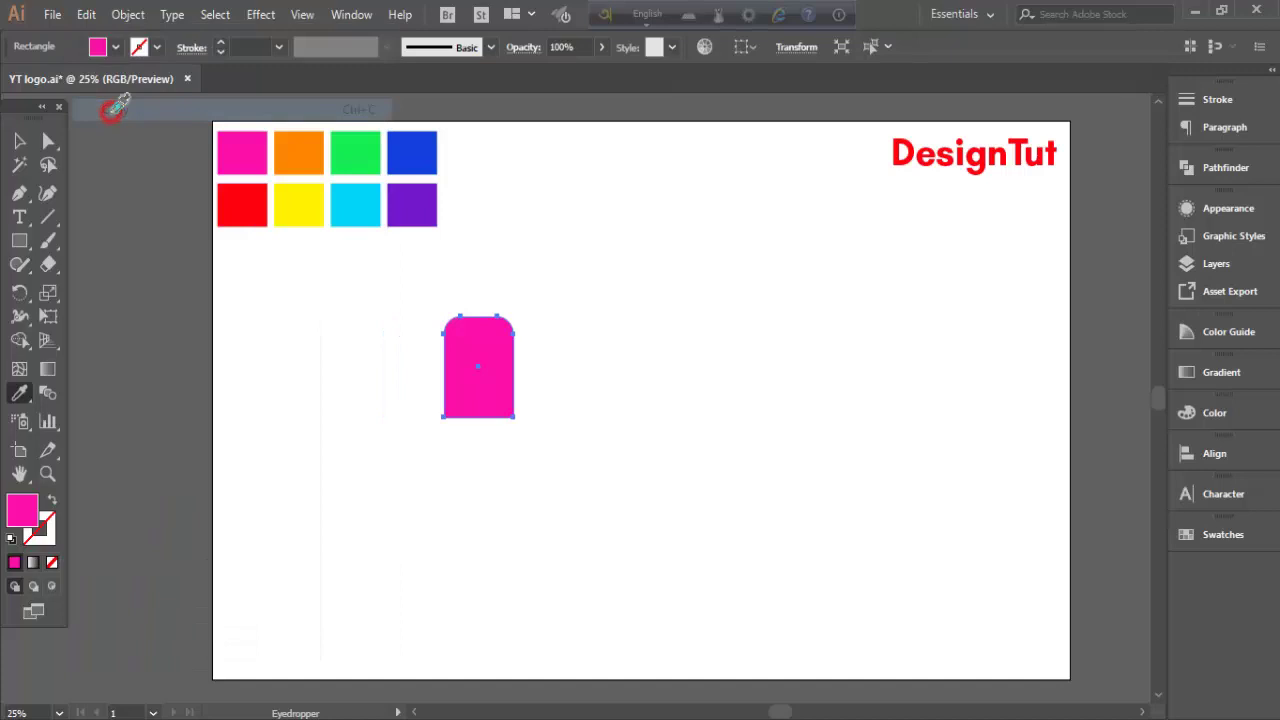
{"action": "left_click", "coordinate": [86, 15]}
{"action": "left_click", "coordinate": [120, 152]}
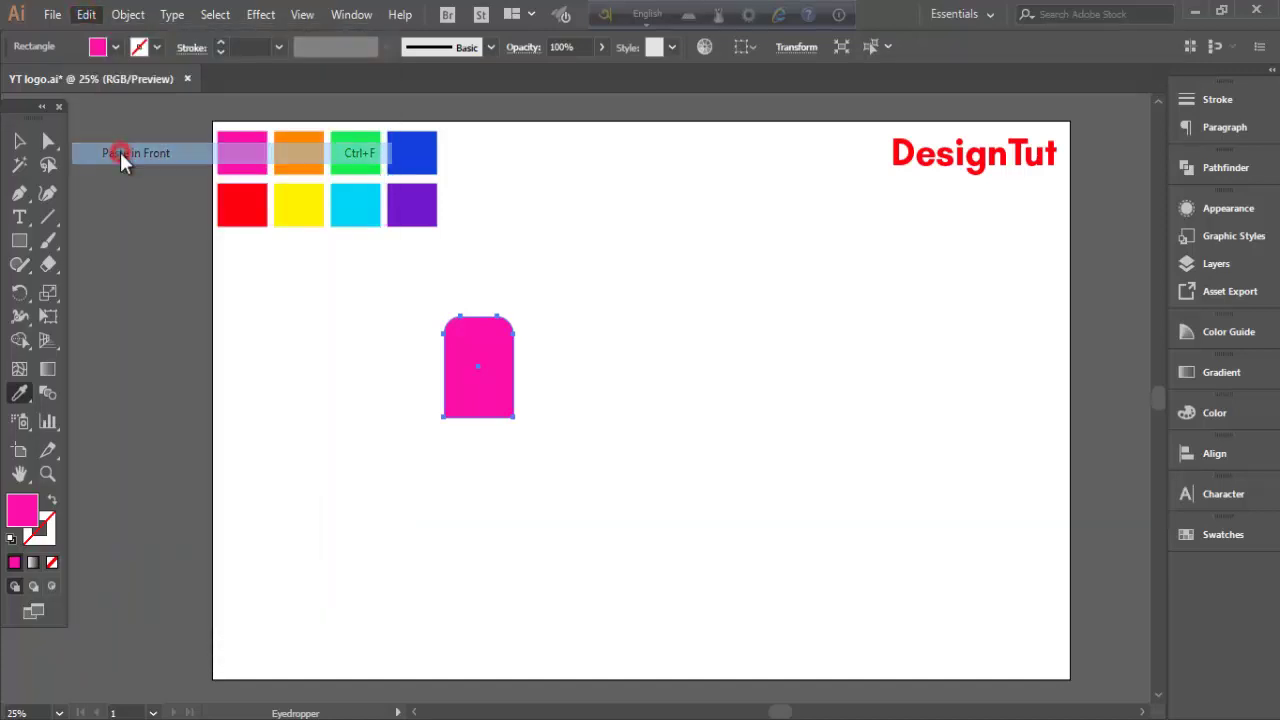
{"action": "left_click", "coordinate": [19, 141]}
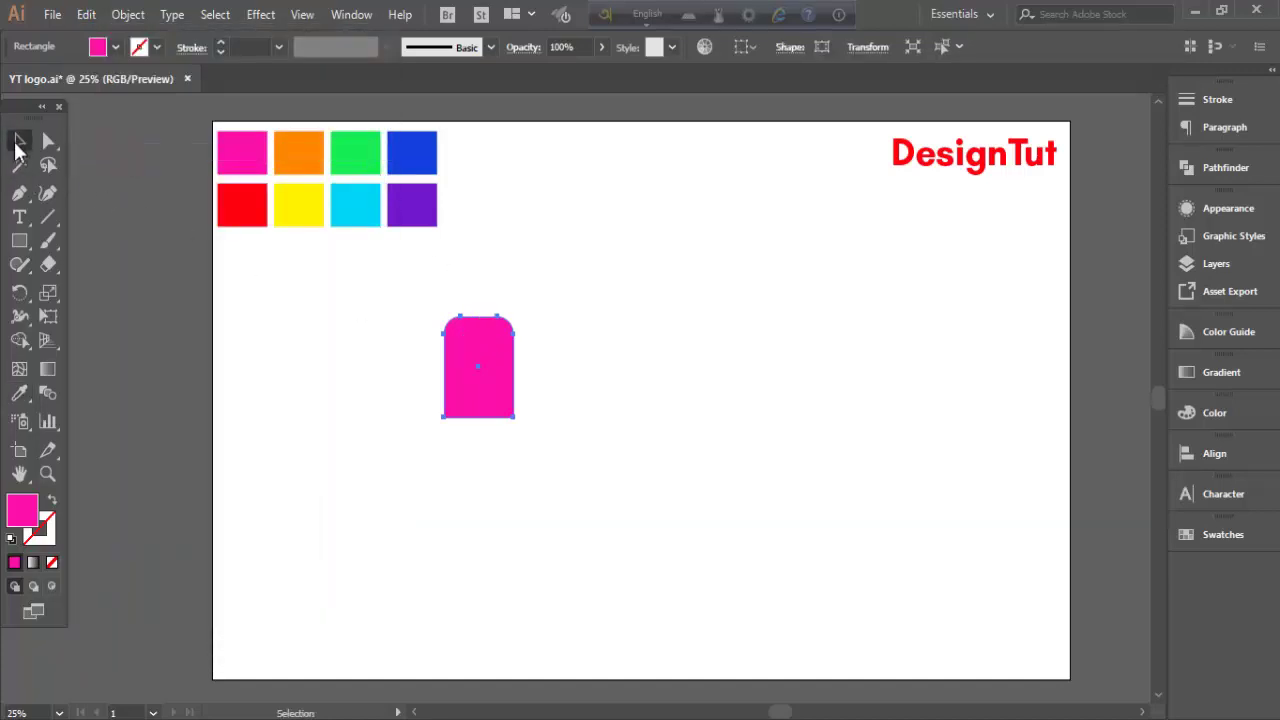
{"action": "left_click_drag", "start_coordinate": [479, 350], "coordinate": [582, 358]}
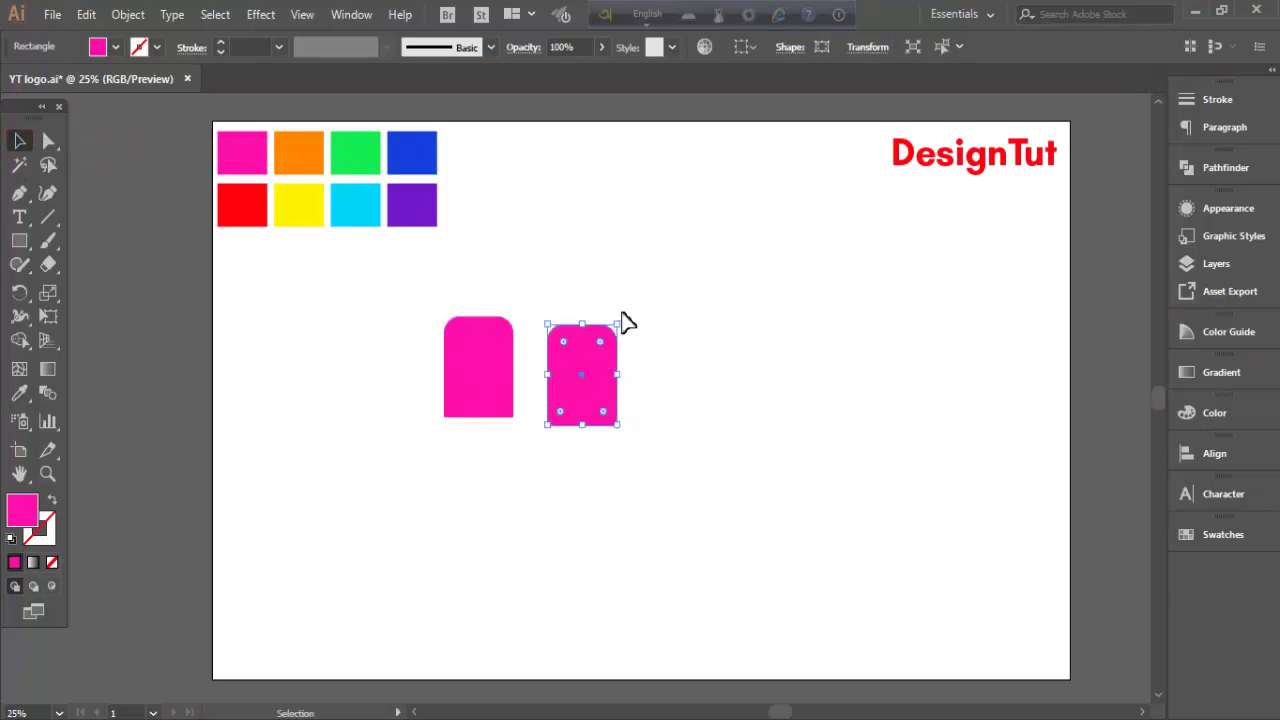
{"action": "left_click_drag", "start_coordinate": [624, 316], "coordinate": [565, 399]}
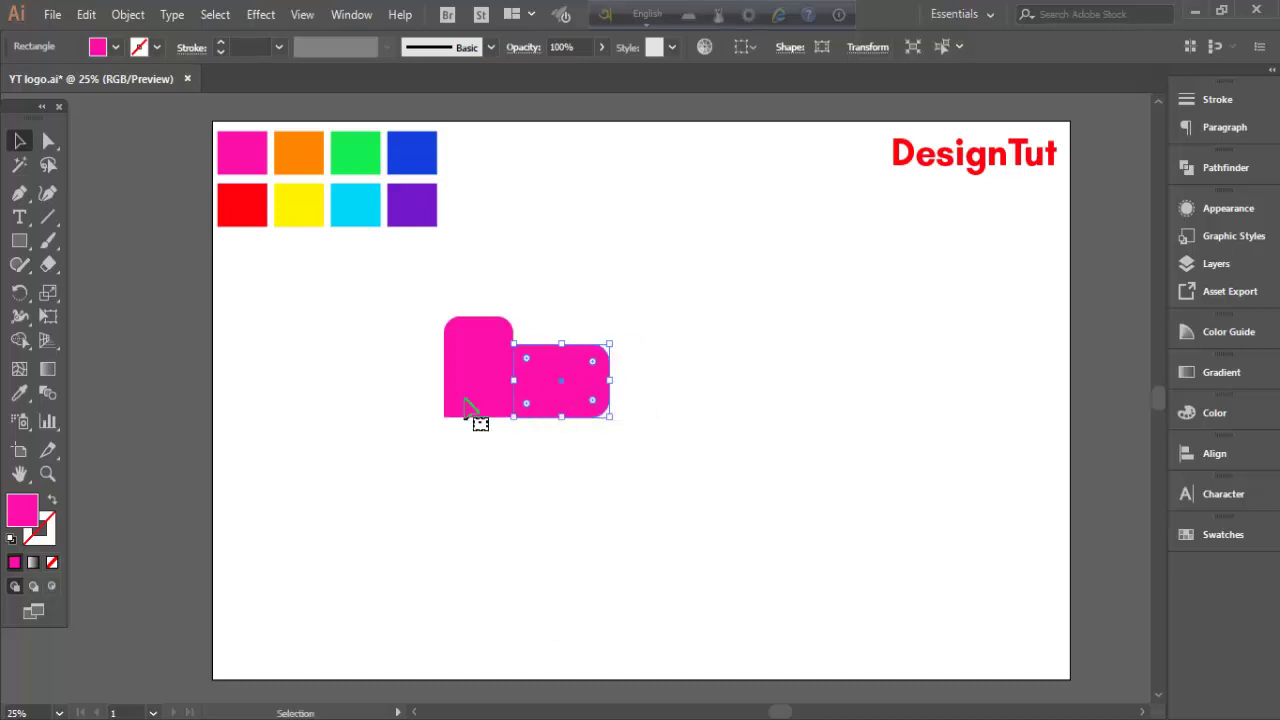
Recolour the horizontal copy orange by sampling the orange swatch, and deselect it.
{"action": "left_click", "coordinate": [21, 391]}
{"action": "left_click", "coordinate": [298, 136]}
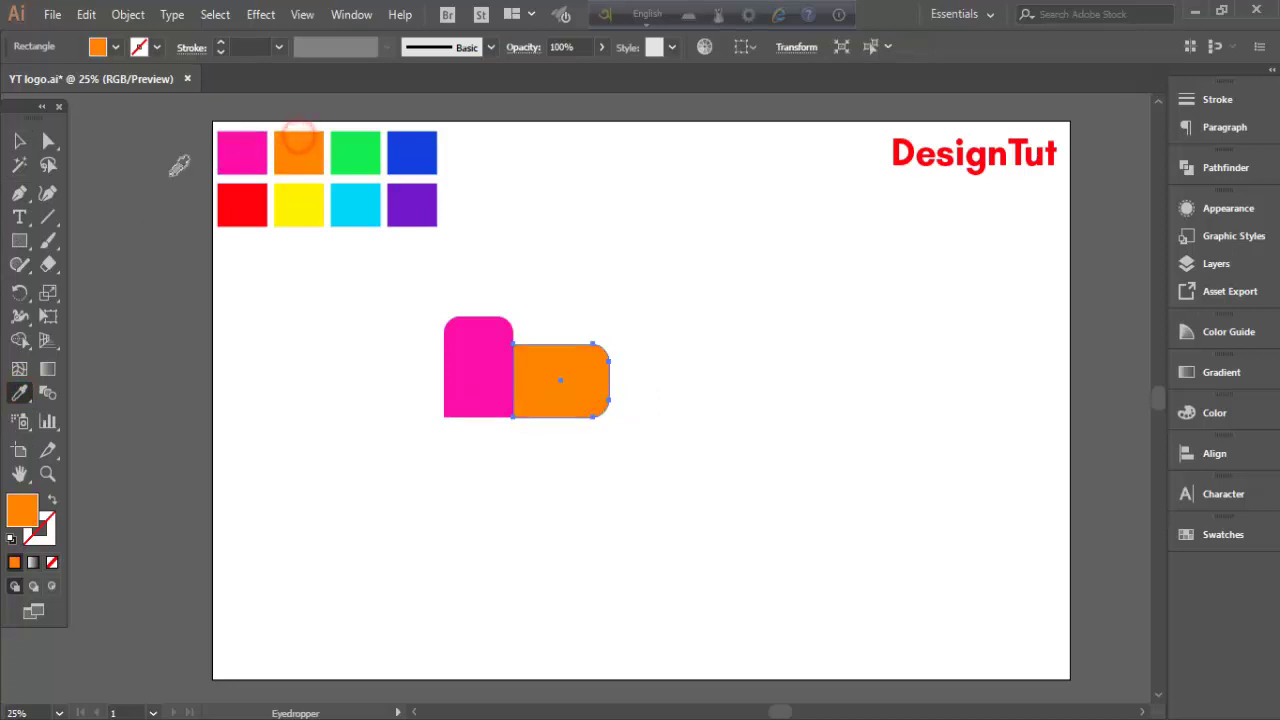
{"action": "left_click", "coordinate": [20, 142]}
{"action": "left_click", "coordinate": [330, 319]}
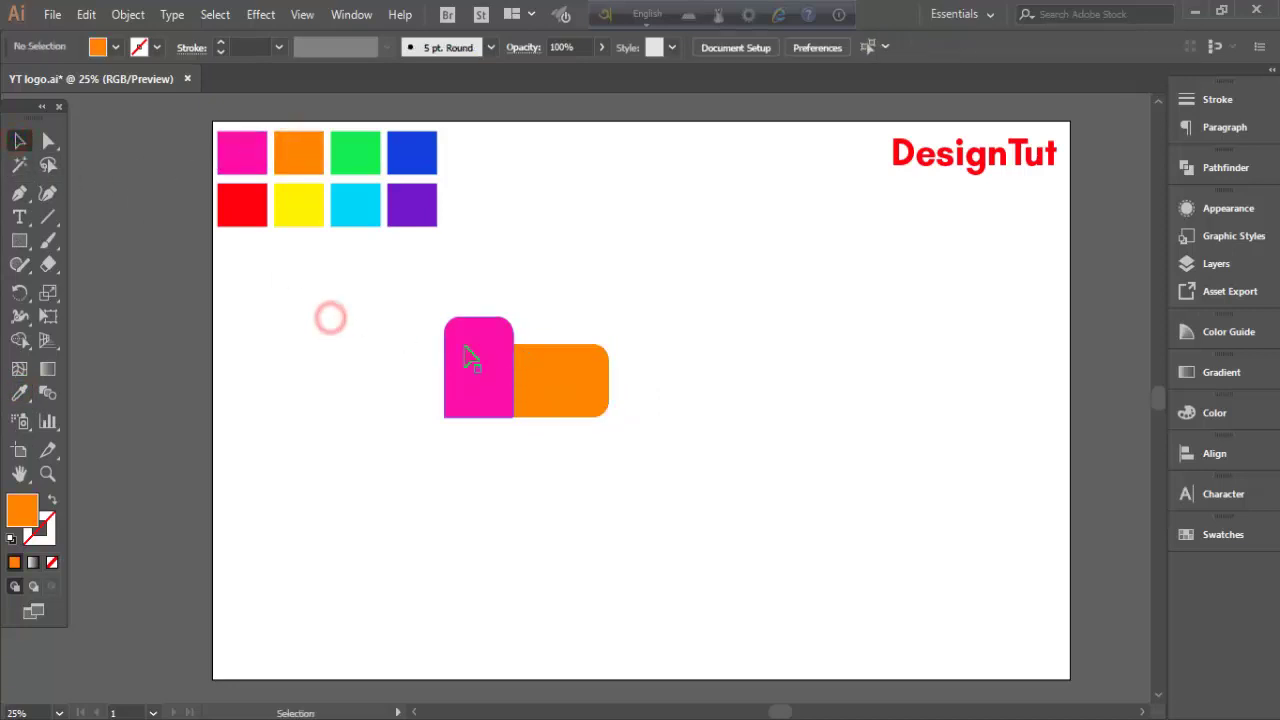
Duplicate the orange shape in front, rotate the copy 90° clockwise and place it directly below the original with left edges aligned.
{"action": "left_click", "coordinate": [578, 398]}
{"action": "left_click", "coordinate": [86, 14]}
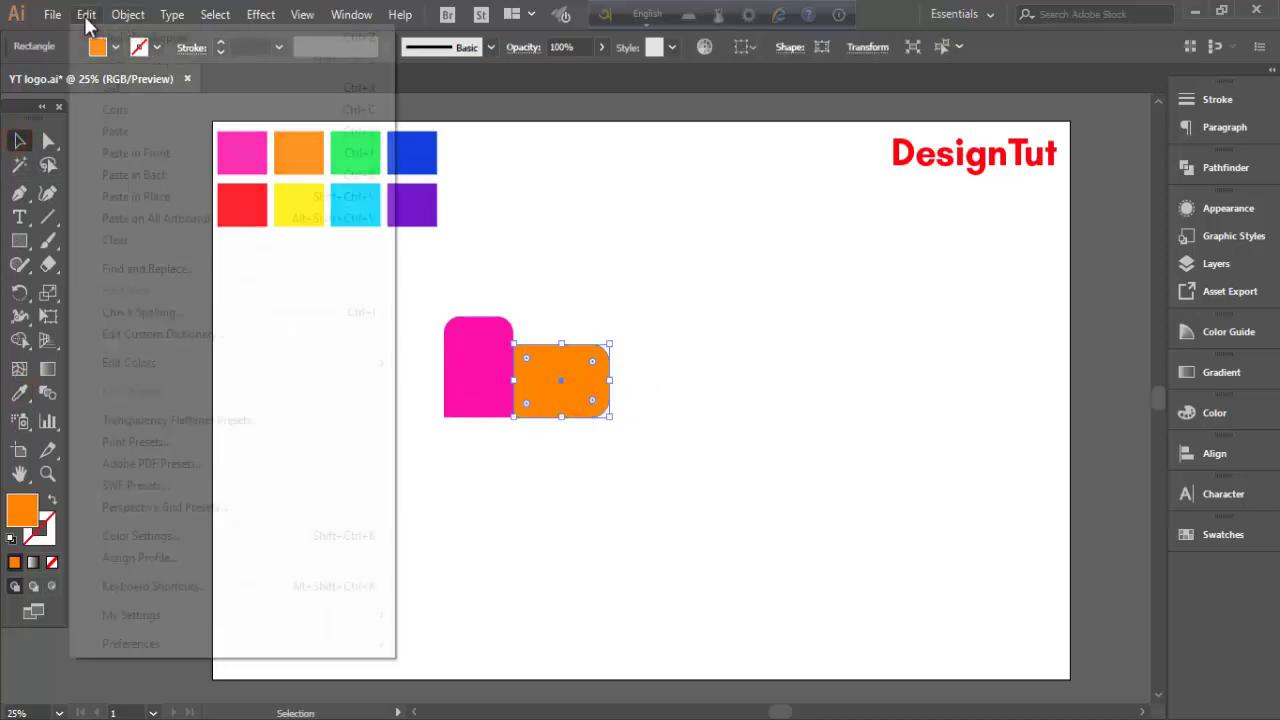
{"action": "left_click", "coordinate": [133, 109]}
{"action": "left_click", "coordinate": [86, 14]}
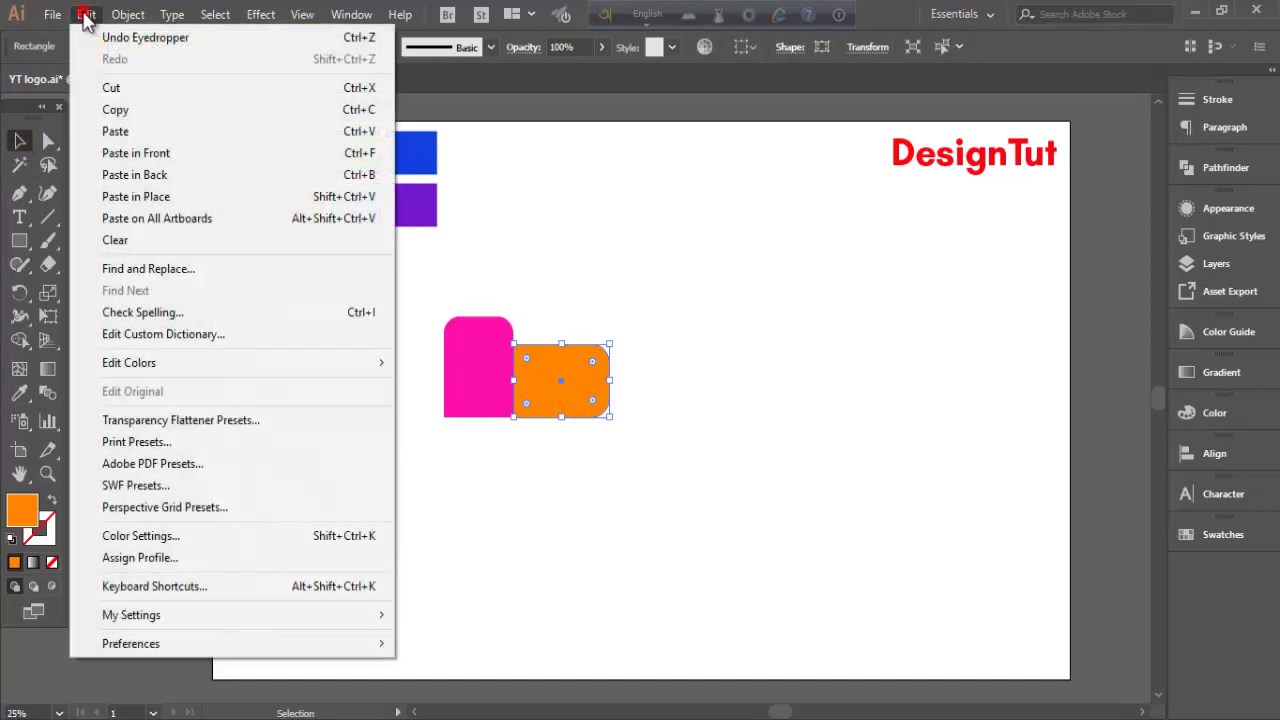
{"action": "left_click", "coordinate": [130, 157]}
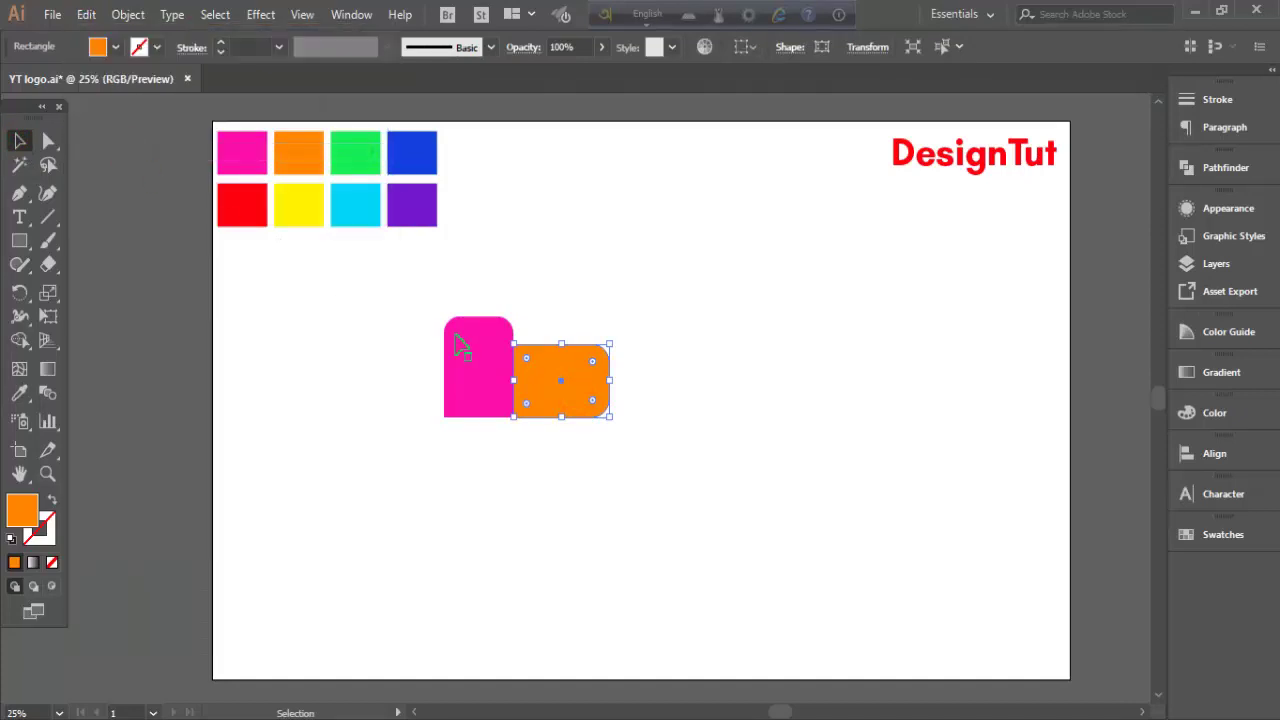
{"action": "left_click_drag", "start_coordinate": [545, 390], "coordinate": [550, 506]}
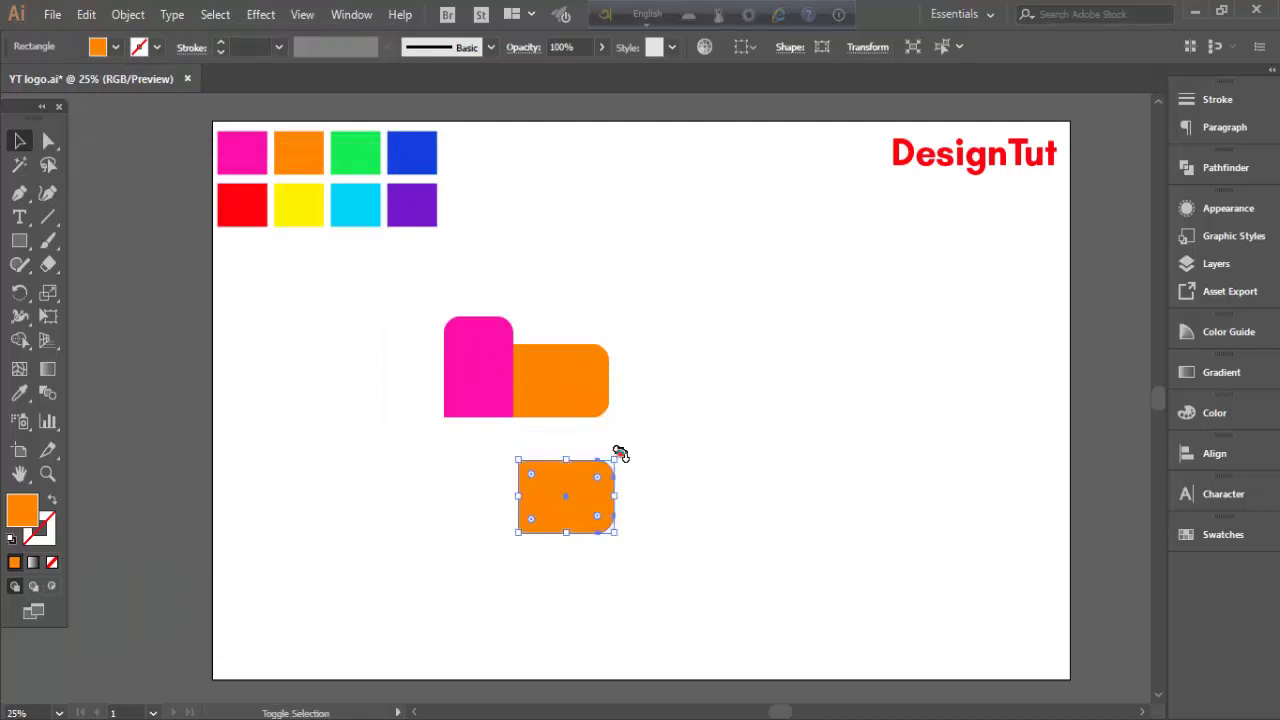
{"action": "left_click_drag", "start_coordinate": [620, 454], "coordinate": [559, 486]}
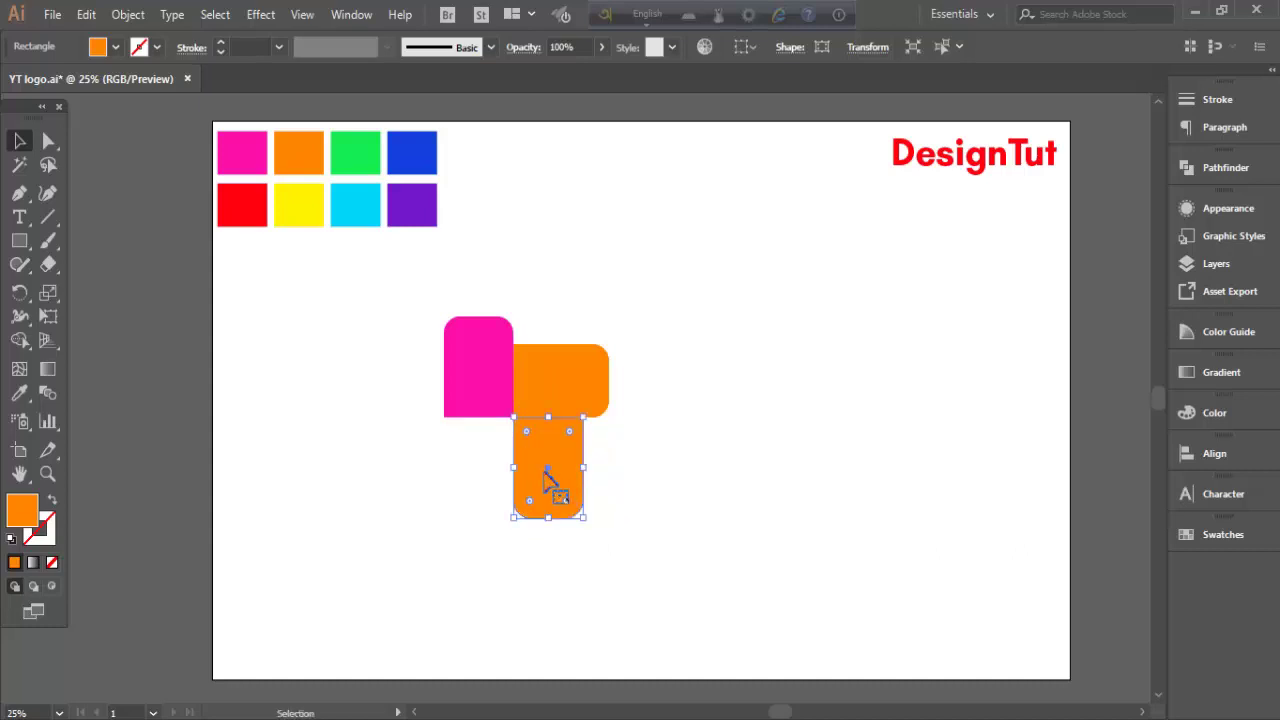
Recolour the lower vertical copy green by sampling the green swatch.
{"action": "left_click", "coordinate": [19, 393]}
{"action": "left_click", "coordinate": [343, 157]}
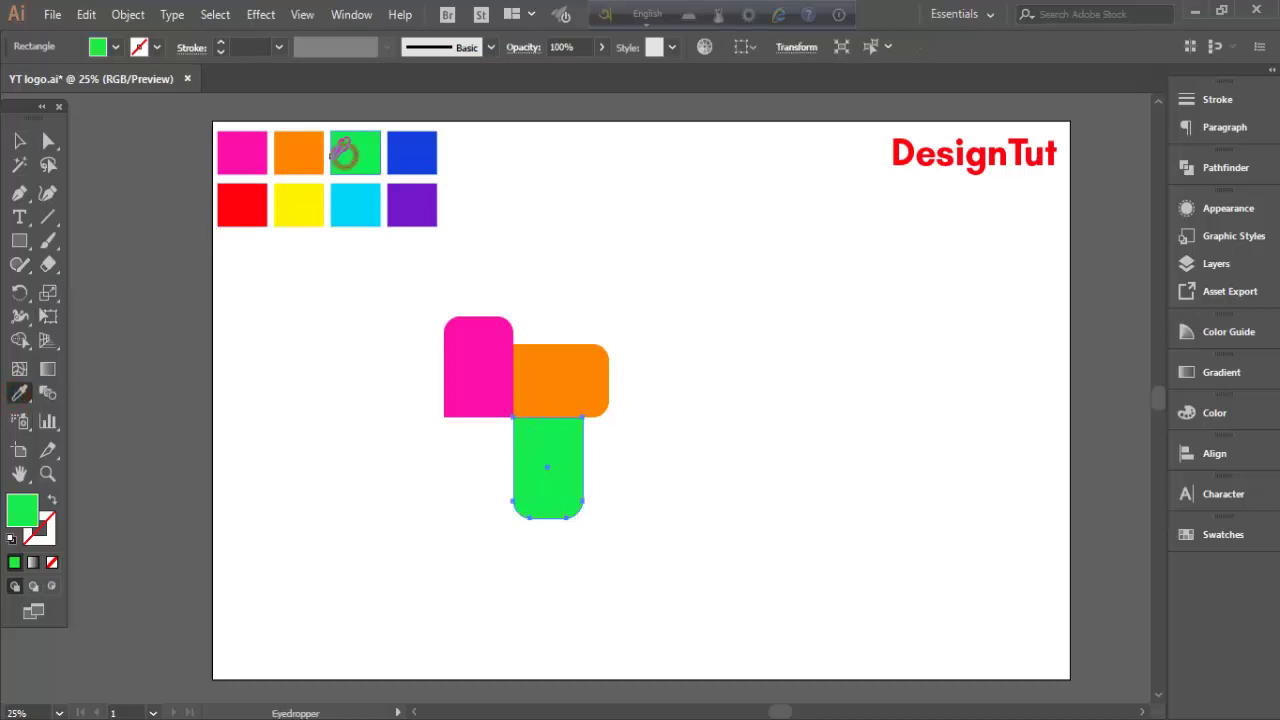
{"action": "left_click", "coordinate": [19, 140]}
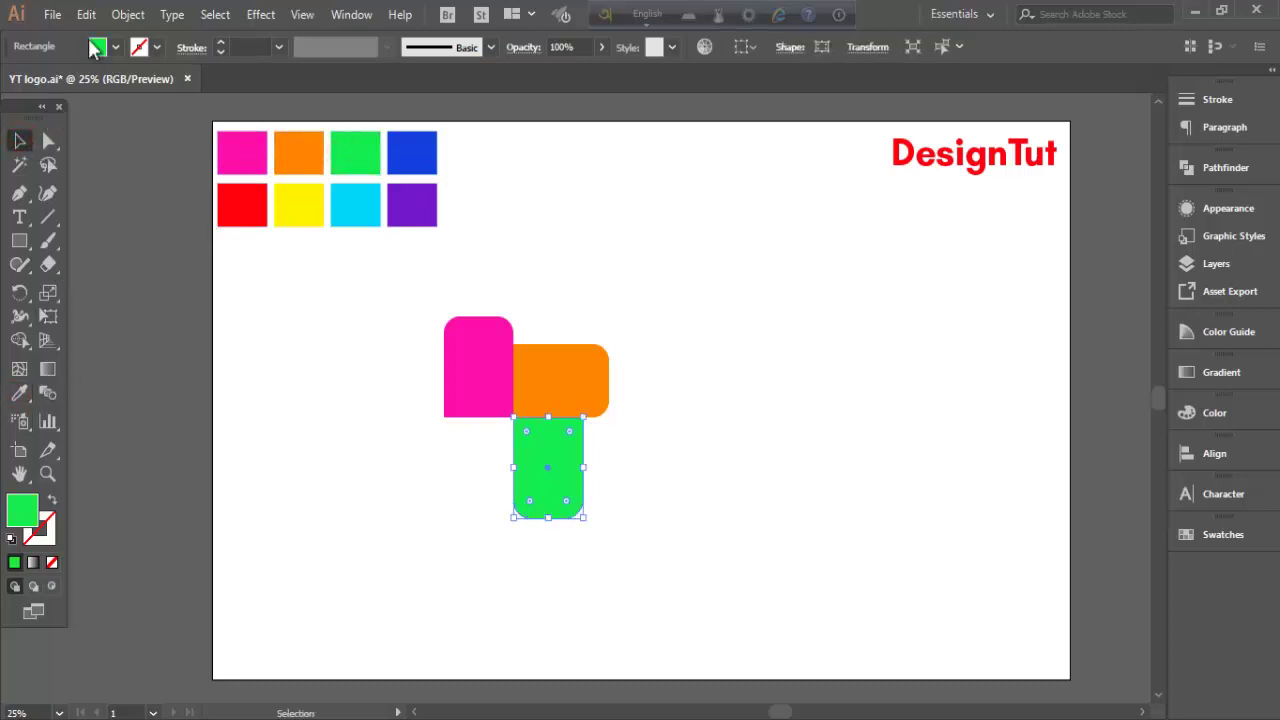
Duplicate the green shape in front, rotate the copy 90° clockwise and fit it below the pink shape against the green one's left side.
{"action": "left_click", "coordinate": [86, 14]}
{"action": "left_click", "coordinate": [116, 110]}
{"action": "left_click", "coordinate": [86, 14]}
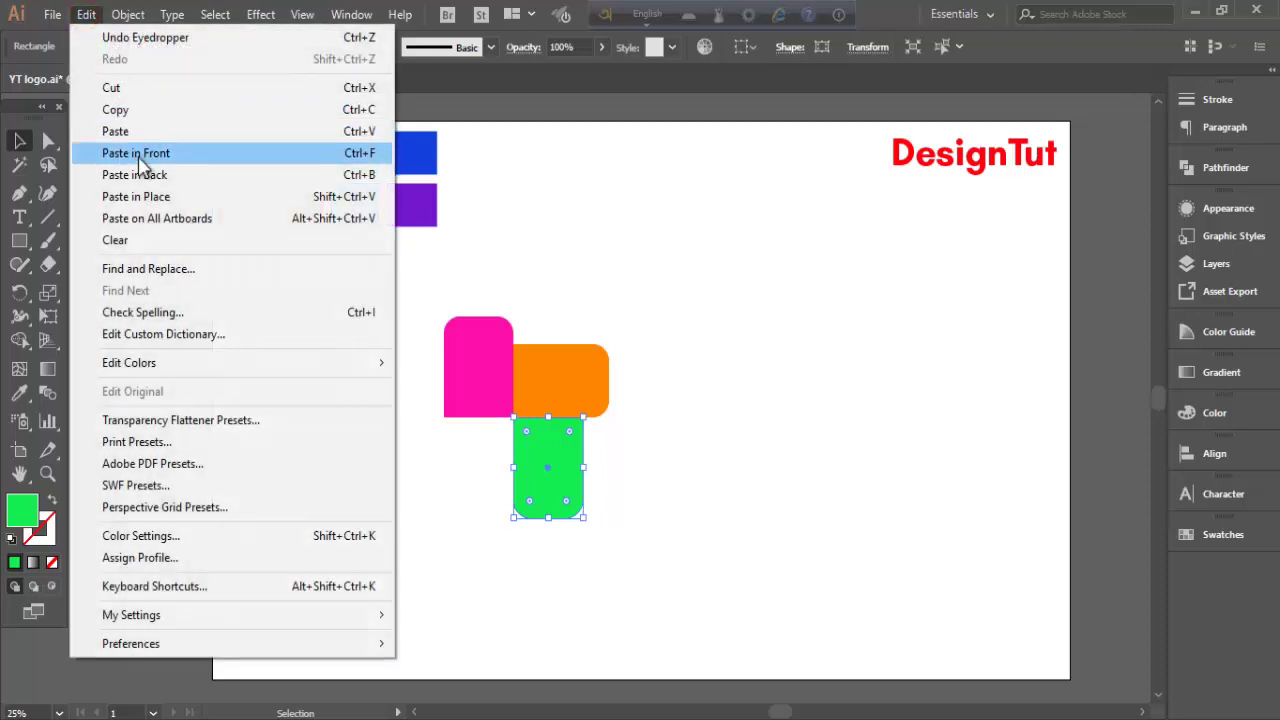
{"action": "left_click", "coordinate": [138, 157]}
{"action": "left_click_drag", "start_coordinate": [560, 499], "coordinate": [372, 465]}
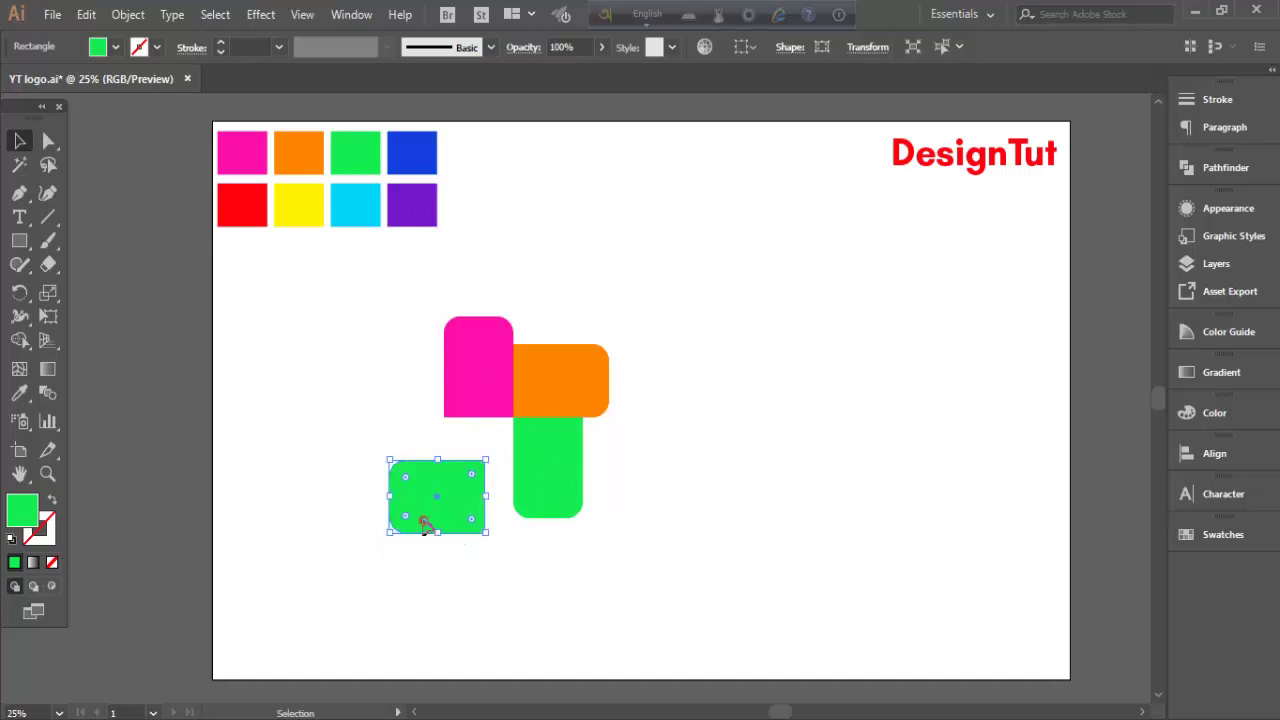
{"action": "left_click_drag", "start_coordinate": [424, 525], "coordinate": [455, 486]}
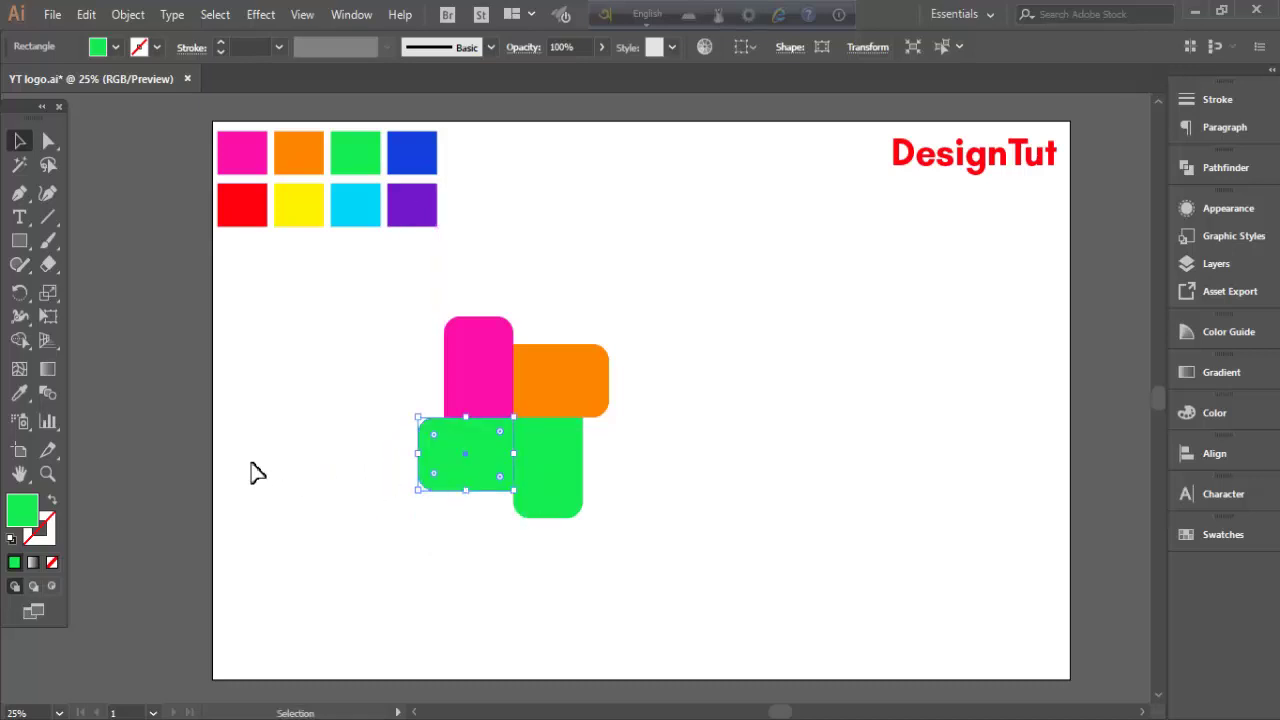
Recolour the lower-left horizontal copy blue by sampling the blue swatch, and deselect it.
{"action": "left_click", "coordinate": [19, 393]}
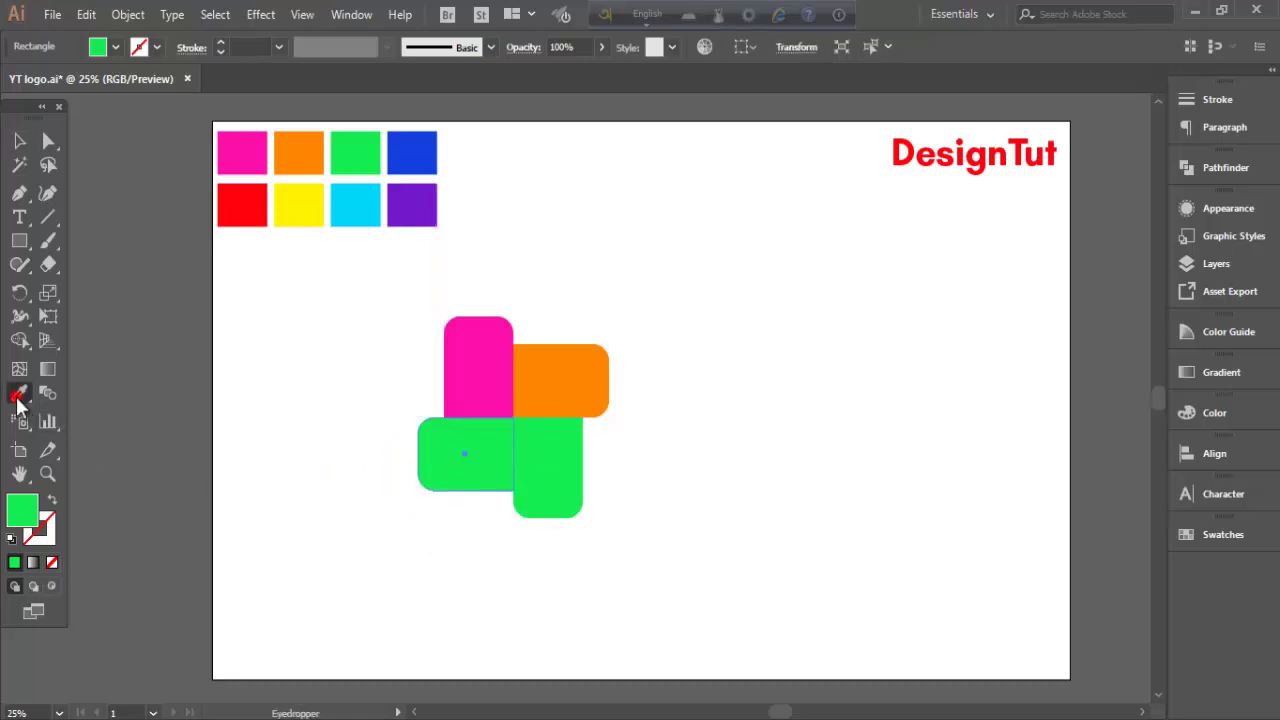
{"action": "left_click", "coordinate": [435, 132]}
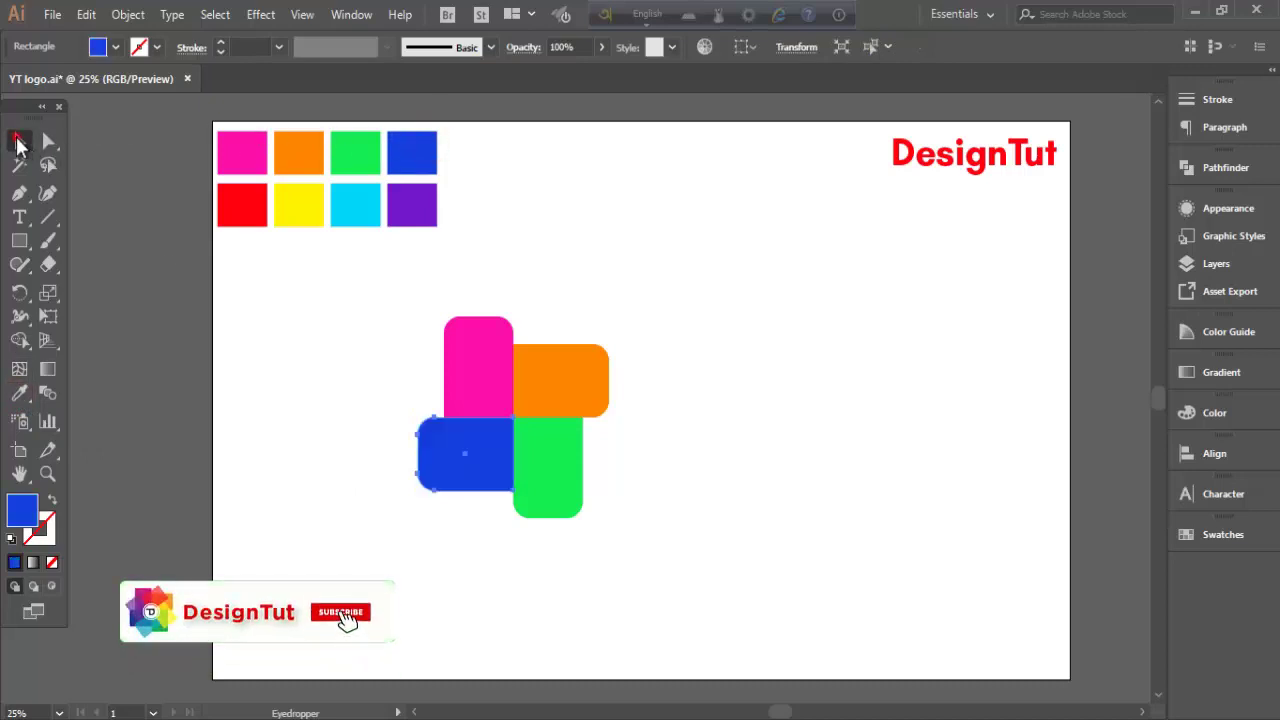
{"action": "left_click", "coordinate": [17, 143]}
{"action": "left_click", "coordinate": [327, 329]}
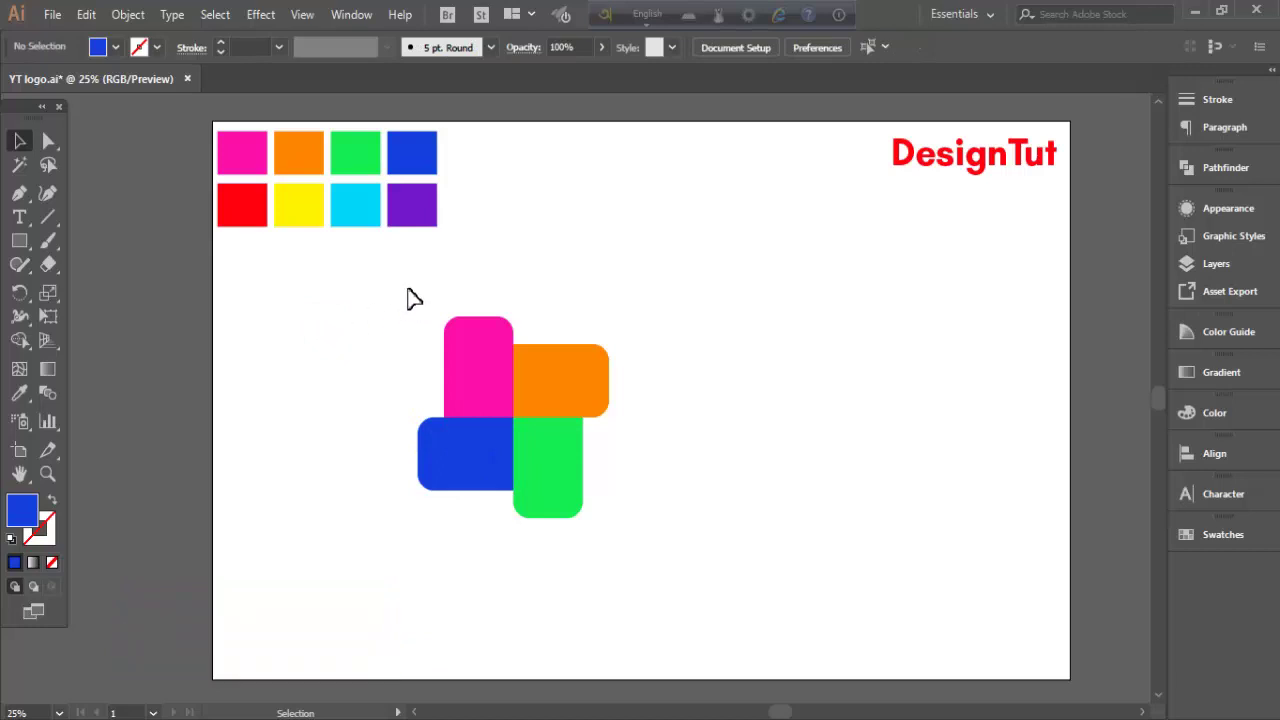
Duplicate all four coloured shapes in front and move the copy to the right of the original pinwheel.
{"action": "left_click_drag", "start_coordinate": [408, 288], "coordinate": [645, 548]}
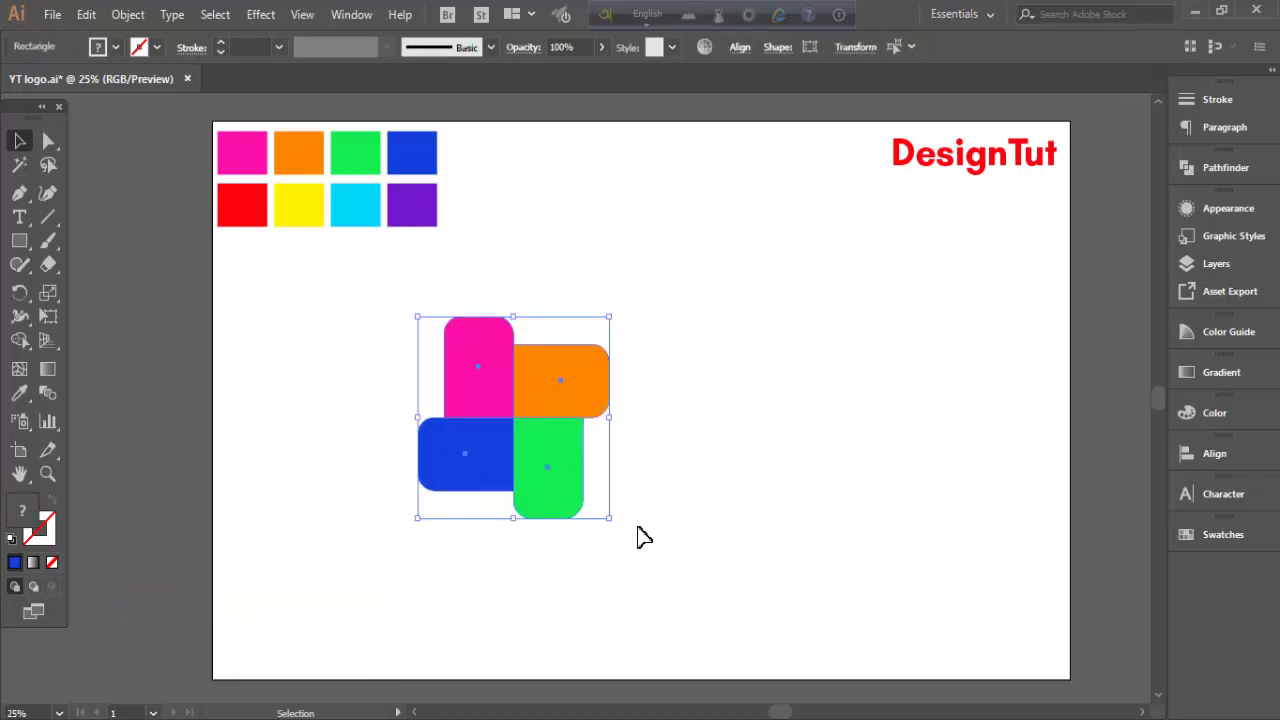
{"action": "left_click", "coordinate": [86, 14]}
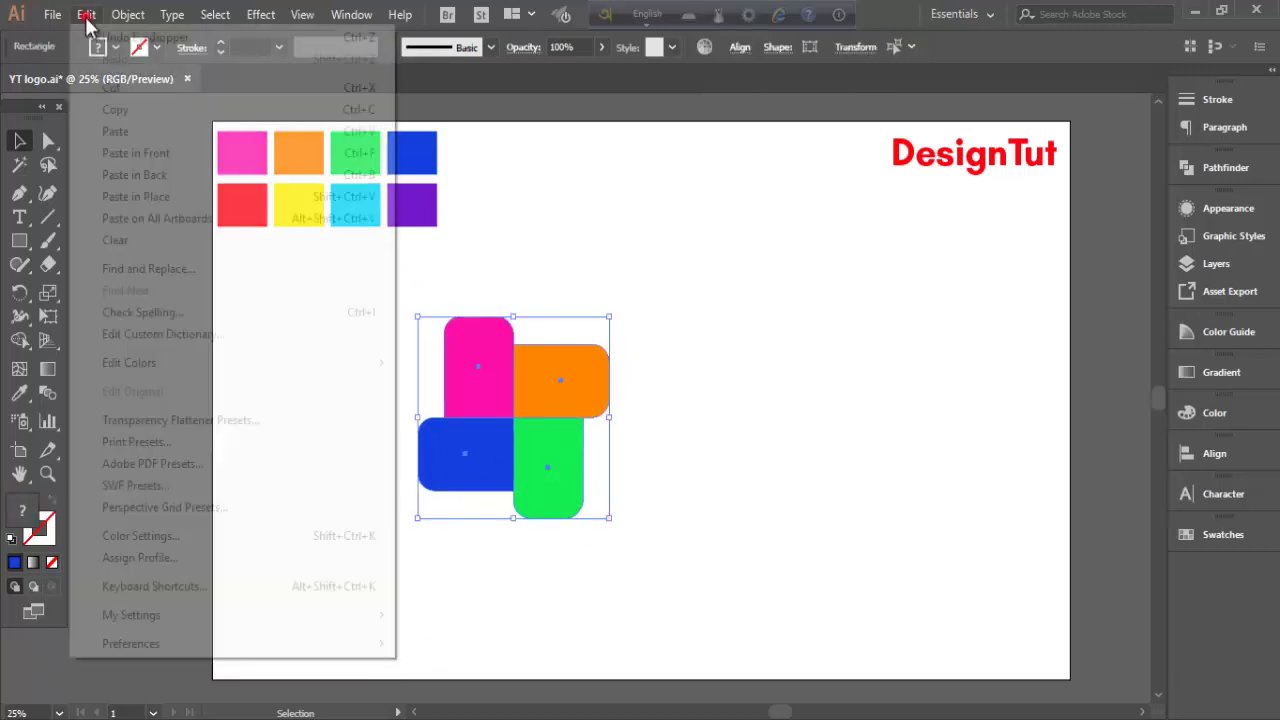
{"action": "left_click", "coordinate": [115, 110]}
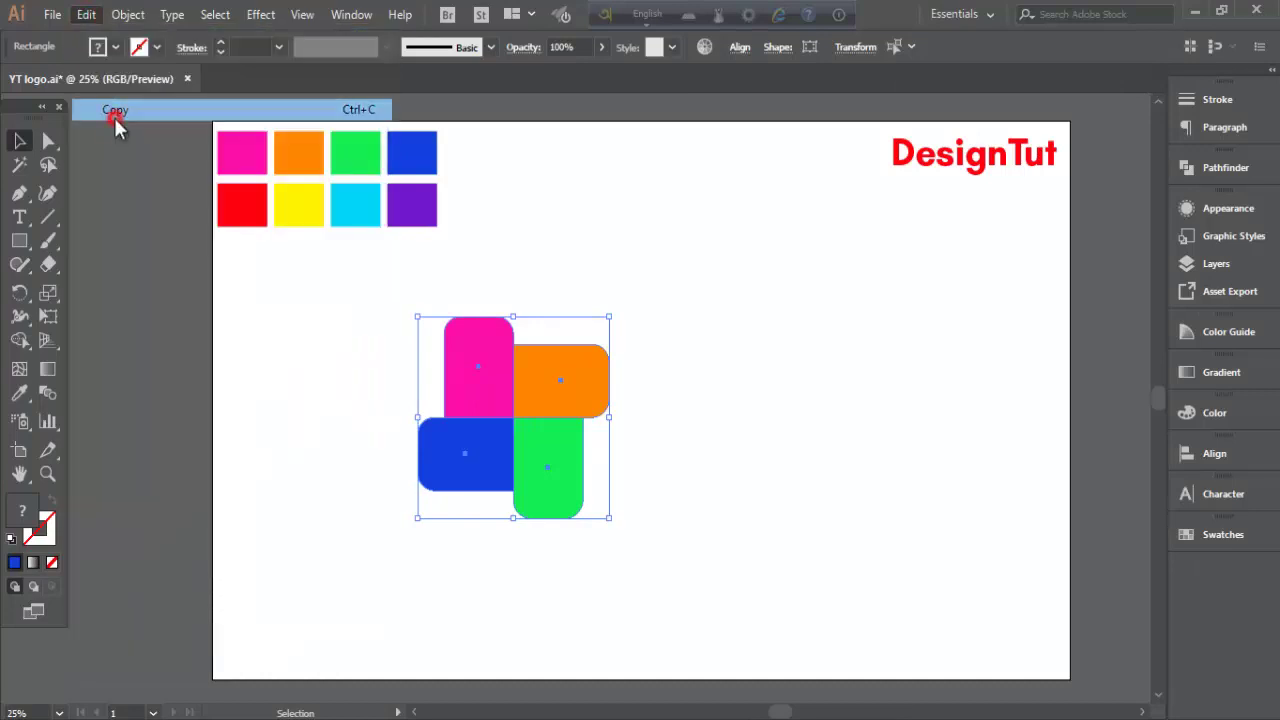
{"action": "left_click", "coordinate": [86, 14]}
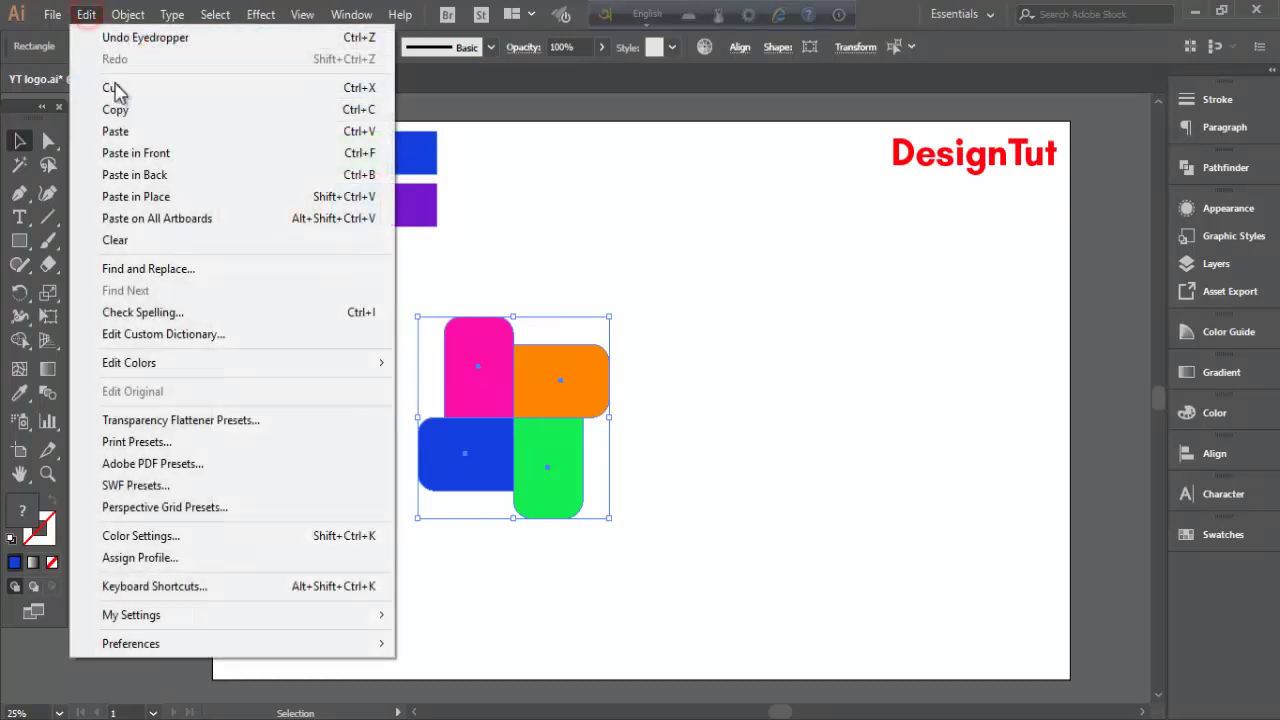
{"action": "left_click", "coordinate": [136, 160]}
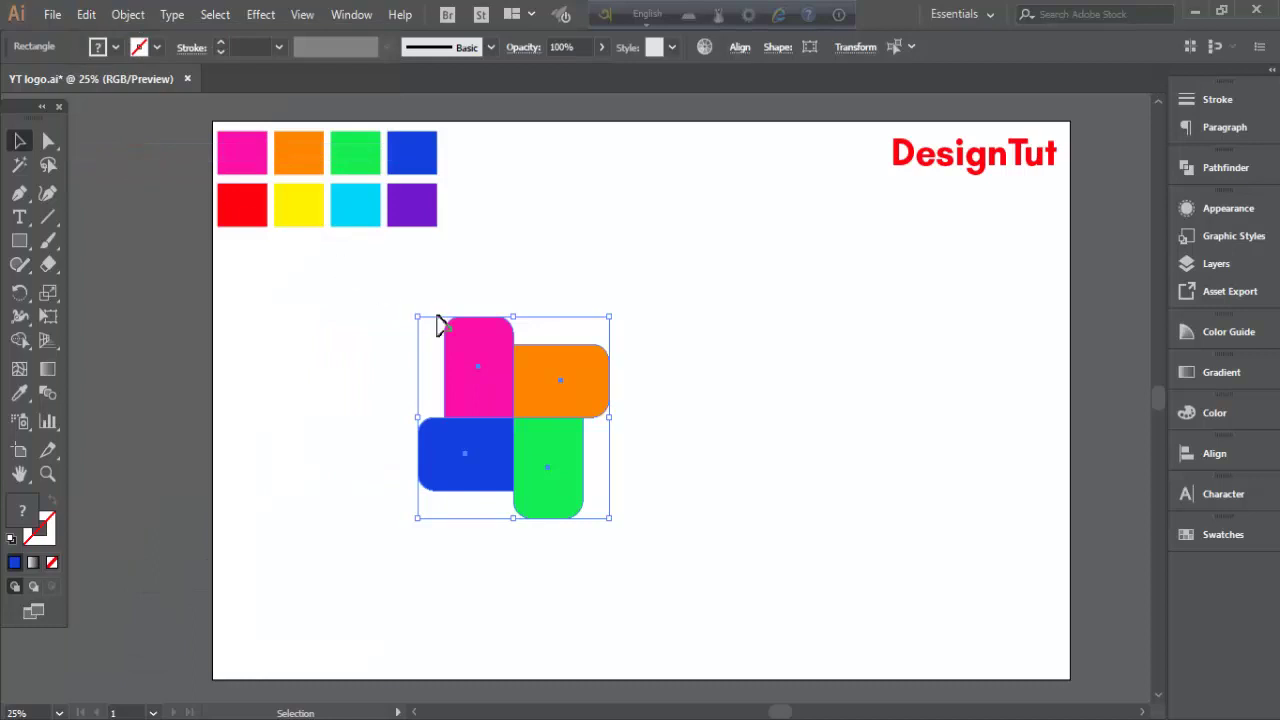
{"action": "left_click_drag", "start_coordinate": [497, 448], "coordinate": [733, 432]}
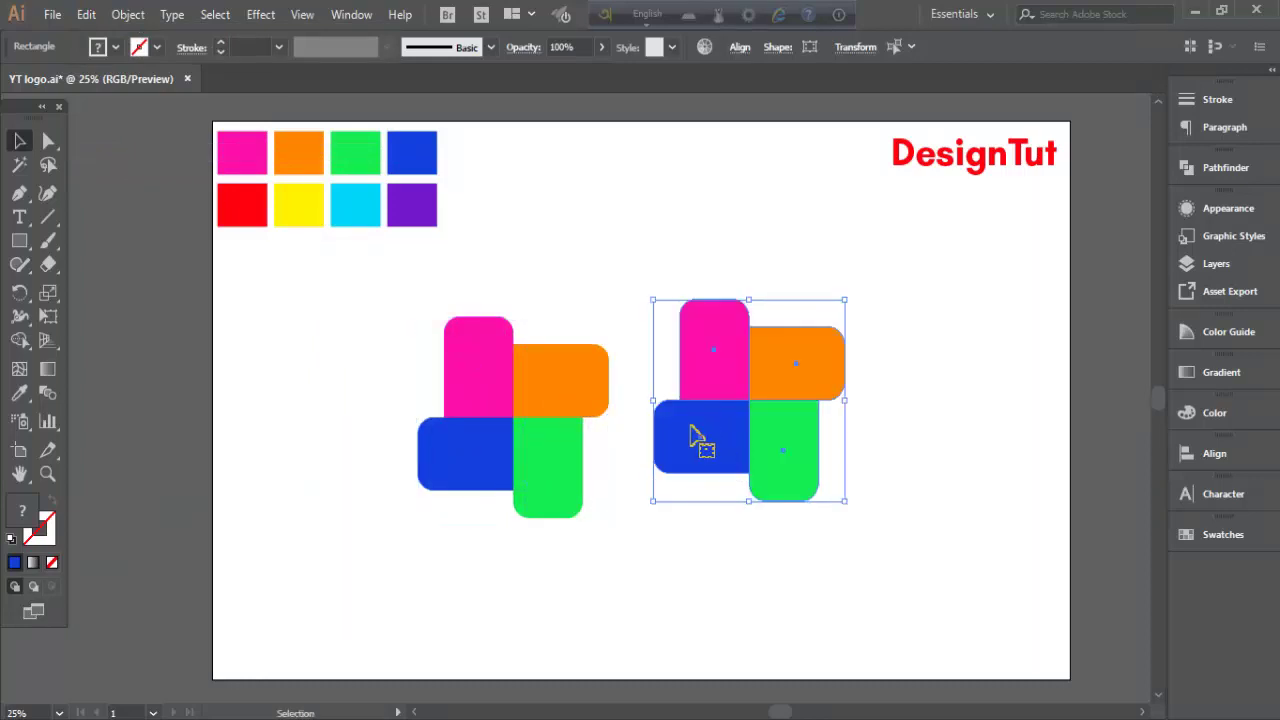
Recolour the copied pinwheel's pink shape red by sampling the red swatch.
{"action": "left_click", "coordinate": [690, 580]}
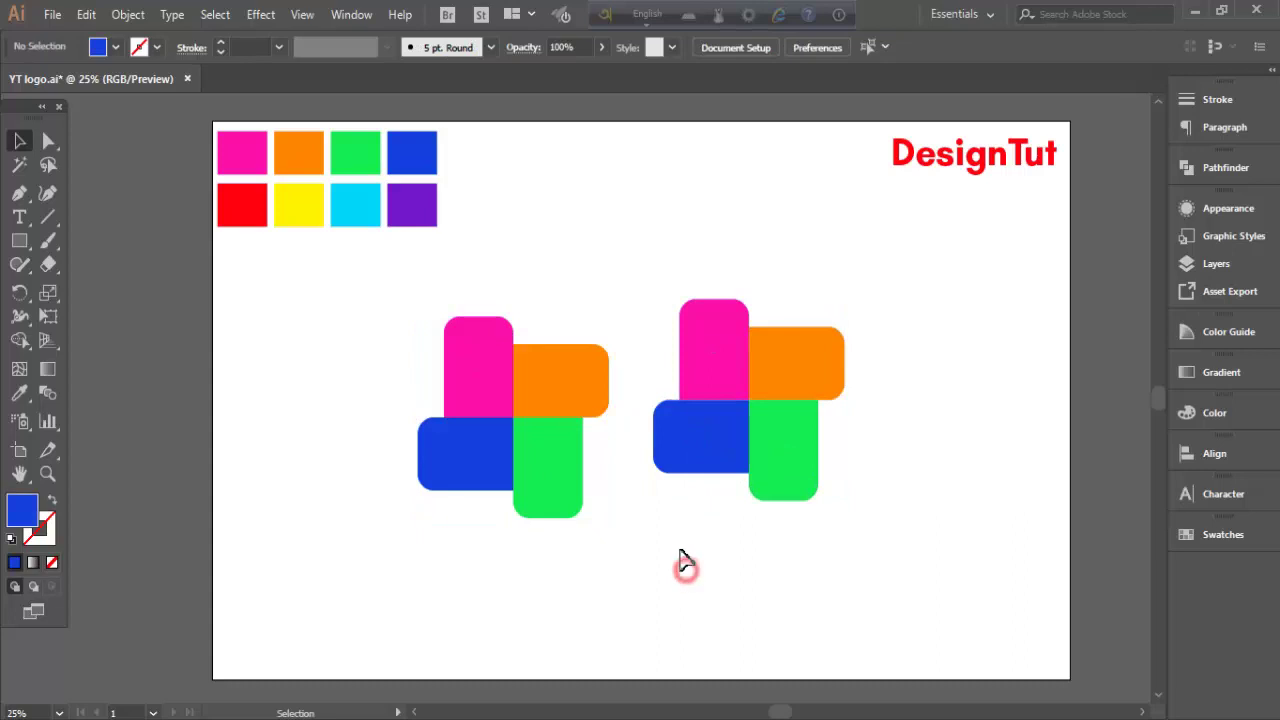
{"action": "left_click", "coordinate": [700, 333]}
{"action": "left_click", "coordinate": [22, 395]}
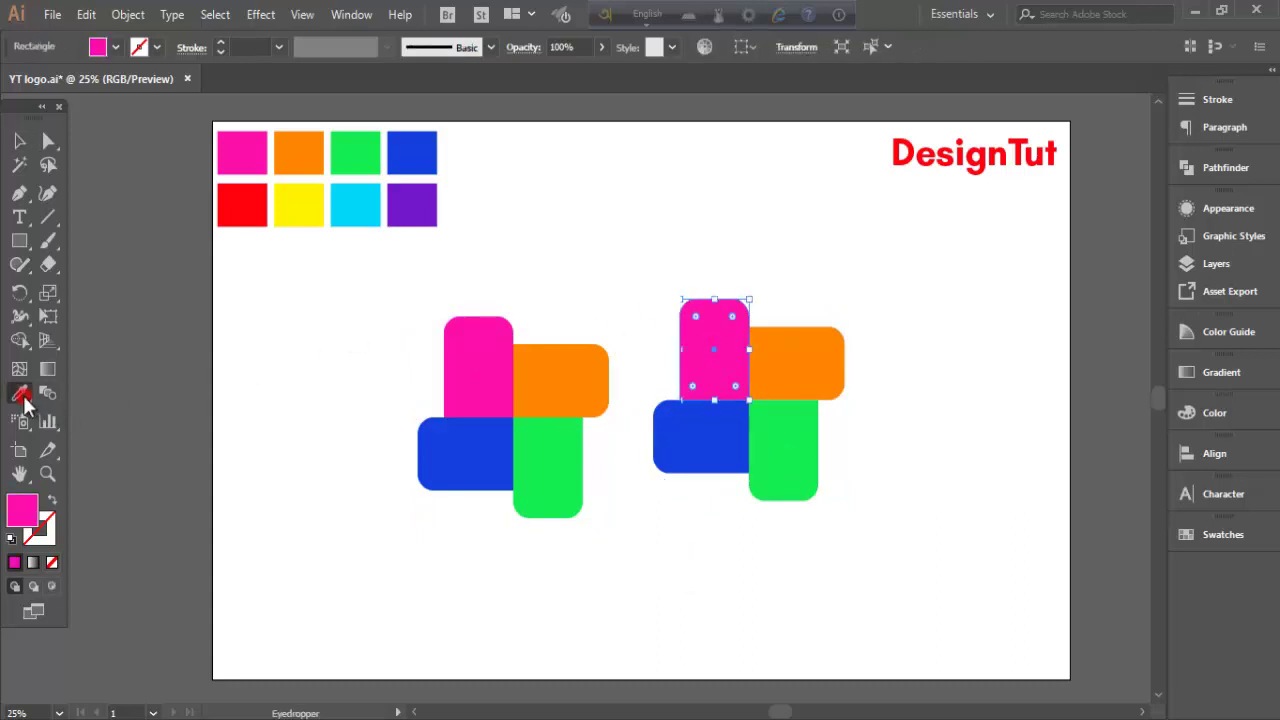
{"action": "left_click", "coordinate": [250, 210]}
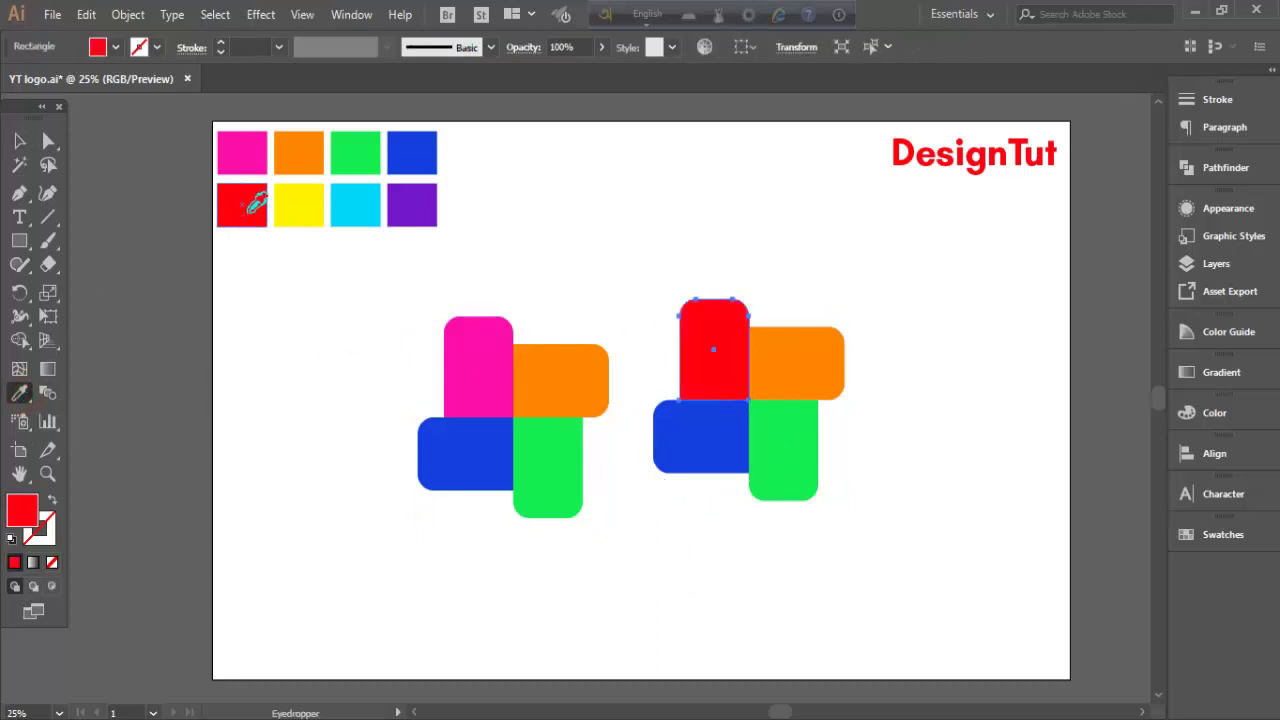
{"action": "left_click", "coordinate": [18, 142]}
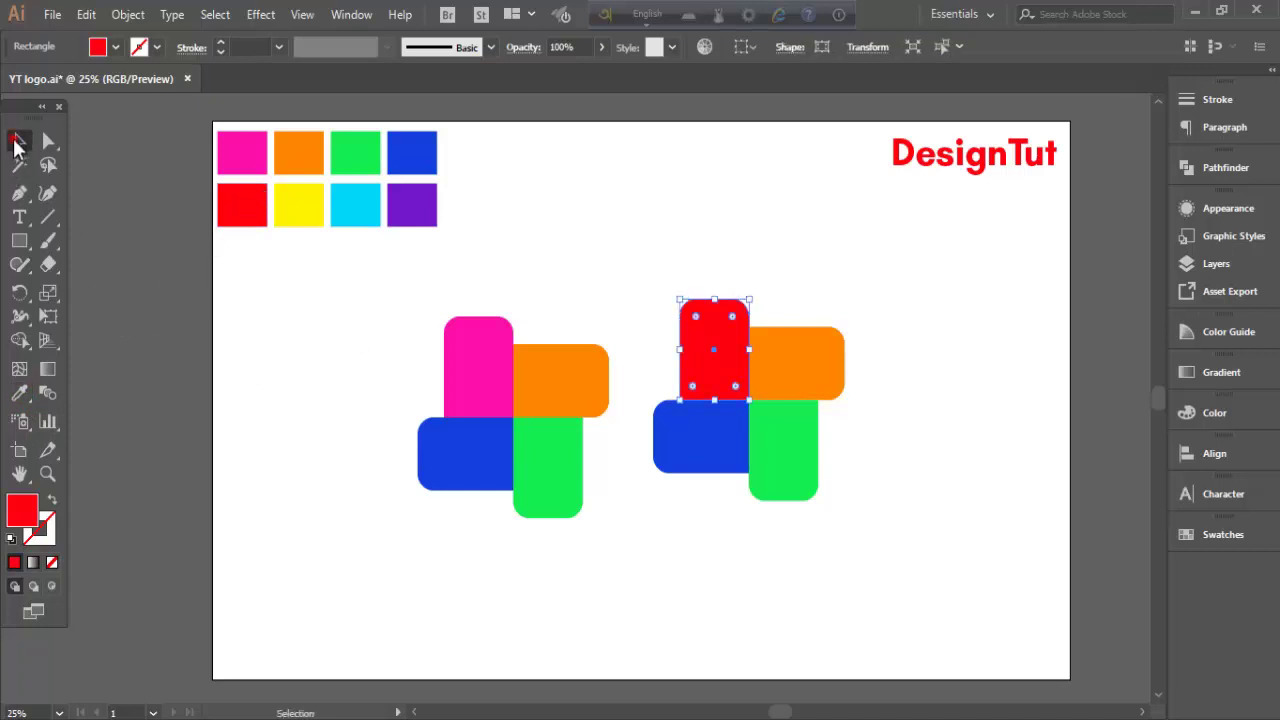
Recolour the copied pinwheel's orange shape yellow by sampling the yellow swatch.
{"action": "left_click", "coordinate": [829, 357]}
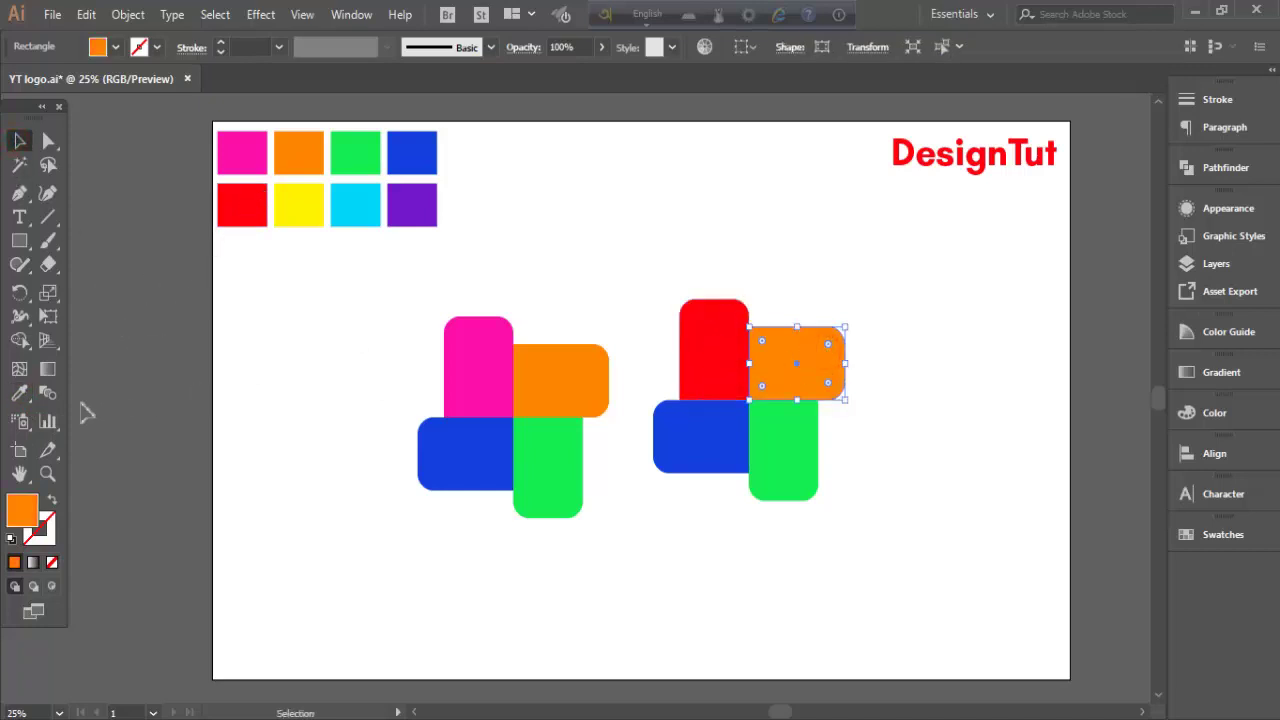
{"action": "left_click", "coordinate": [19, 393]}
{"action": "left_click", "coordinate": [297, 192]}
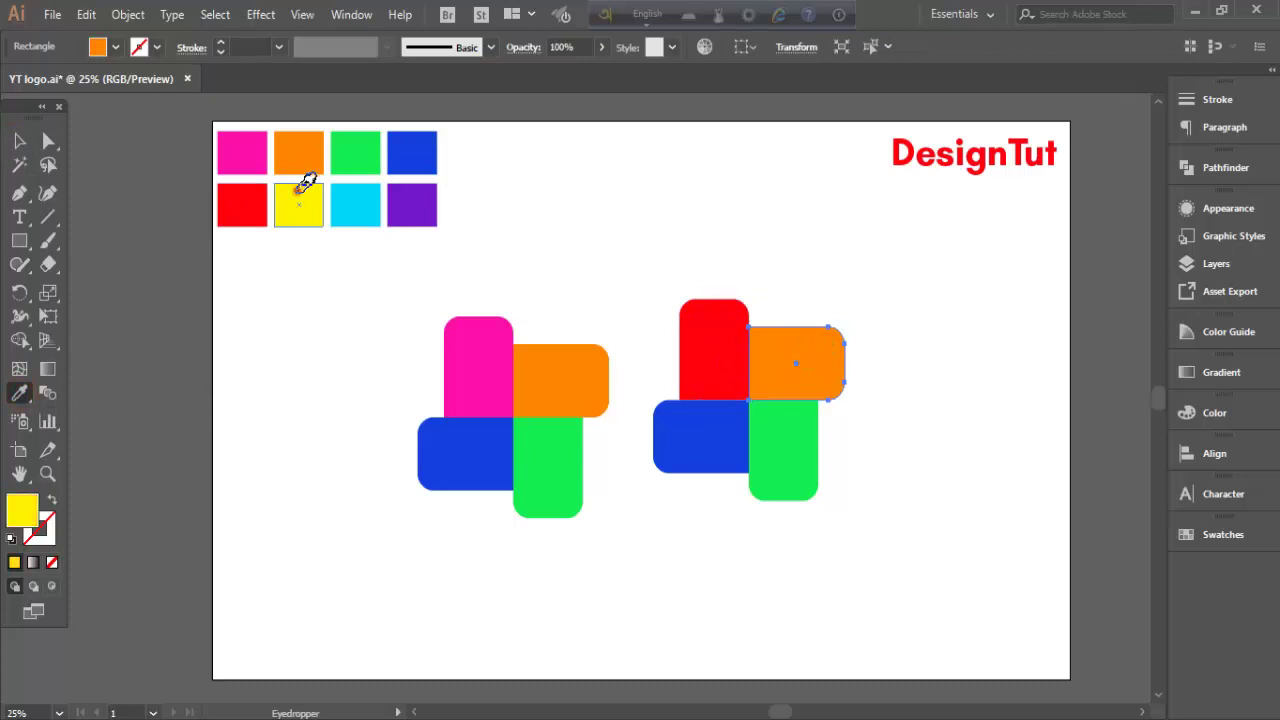
{"action": "left_click", "coordinate": [20, 143]}
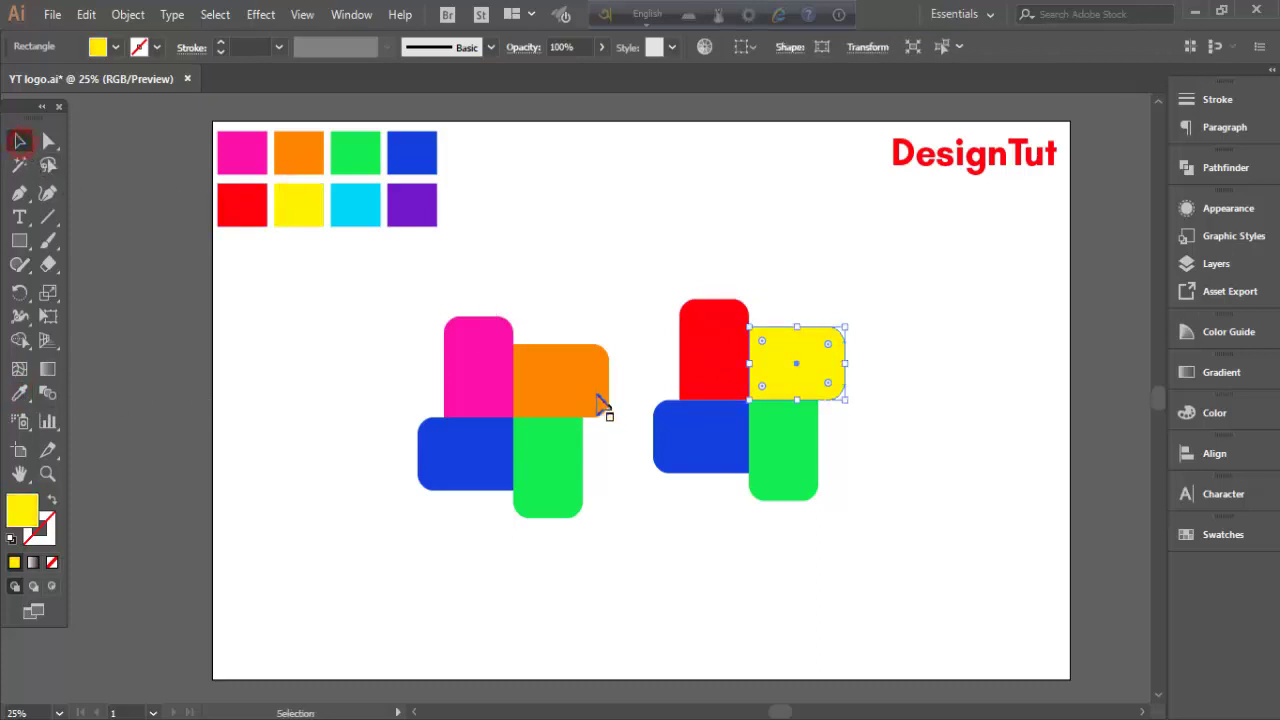
Recolour the copied pinwheel's green shape cyan by sampling the cyan swatch.
{"action": "left_click", "coordinate": [789, 450]}
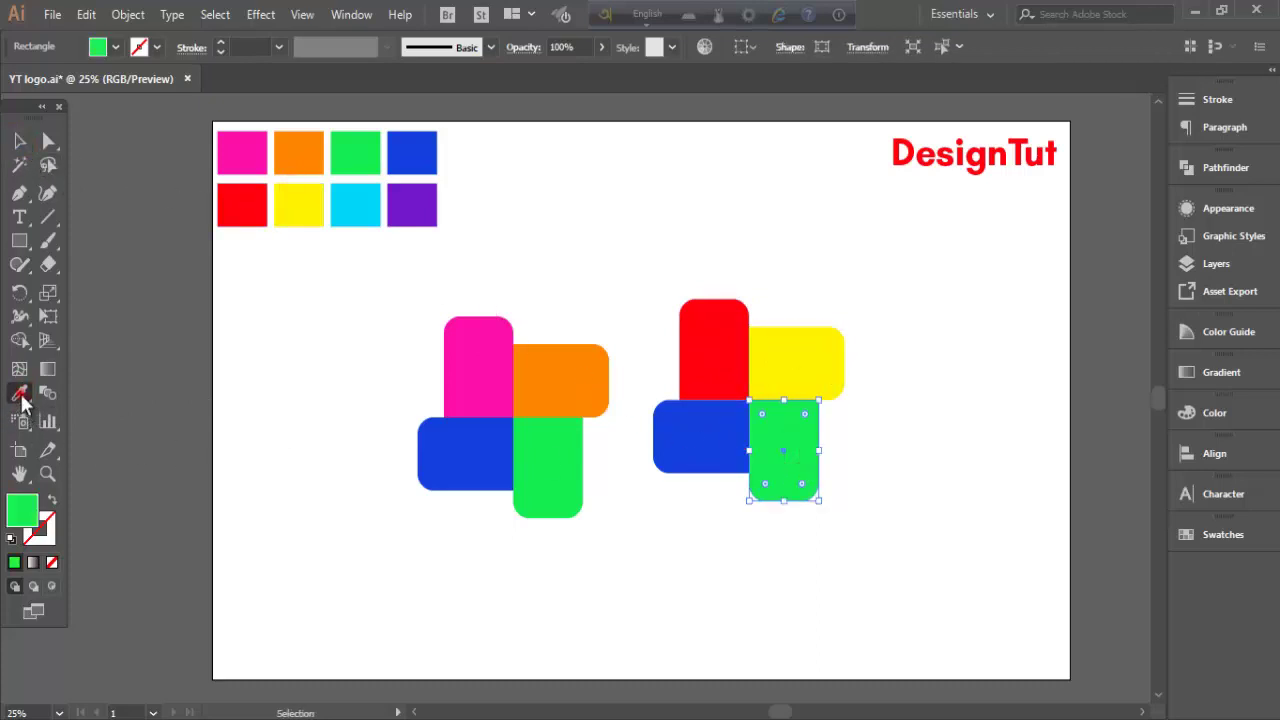
{"action": "left_click", "coordinate": [19, 393]}
{"action": "left_click", "coordinate": [345, 203]}
{"action": "left_click", "coordinate": [20, 143]}
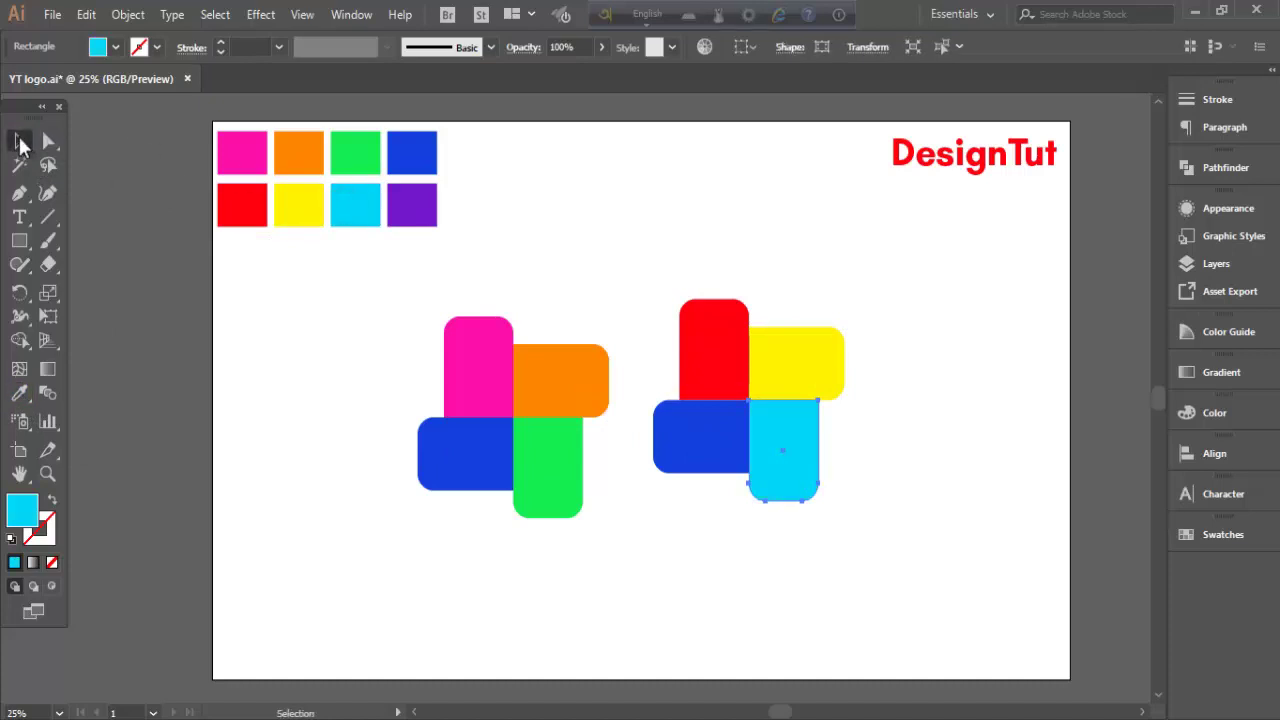
Recolour the copied pinwheel's blue shape purple by sampling the purple swatch.
{"action": "left_click", "coordinate": [711, 434]}
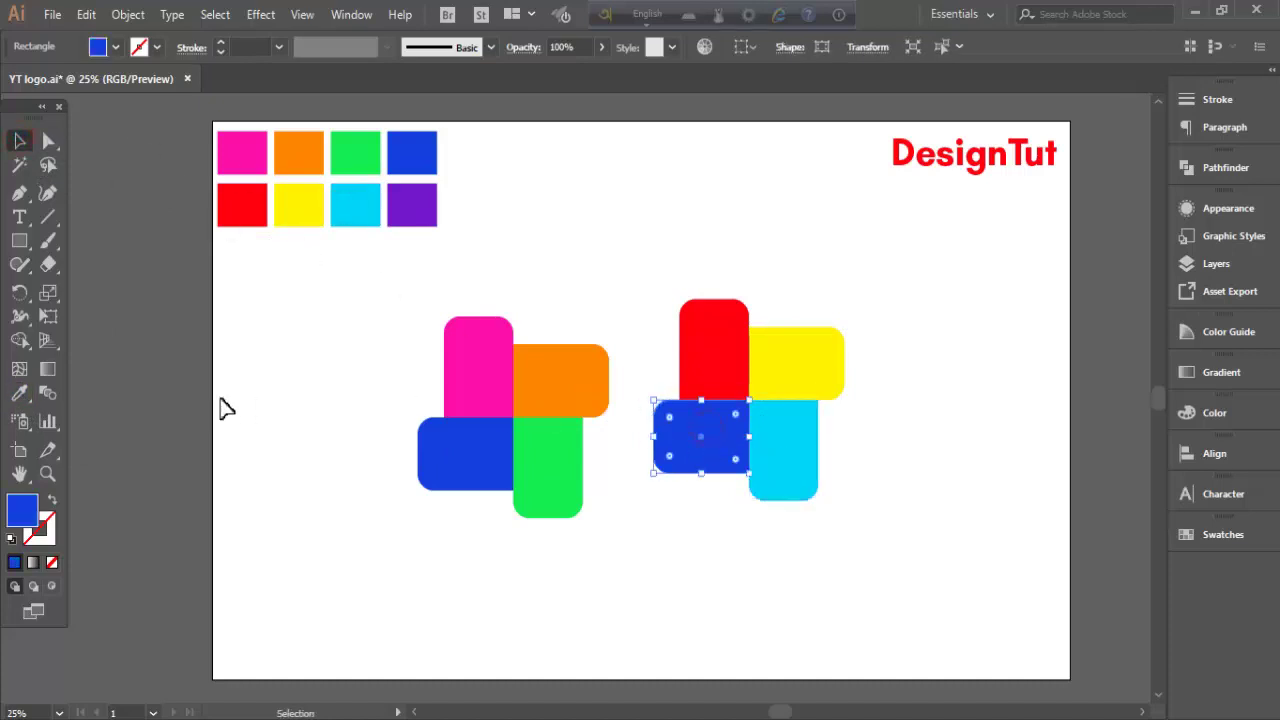
{"action": "left_click", "coordinate": [21, 391]}
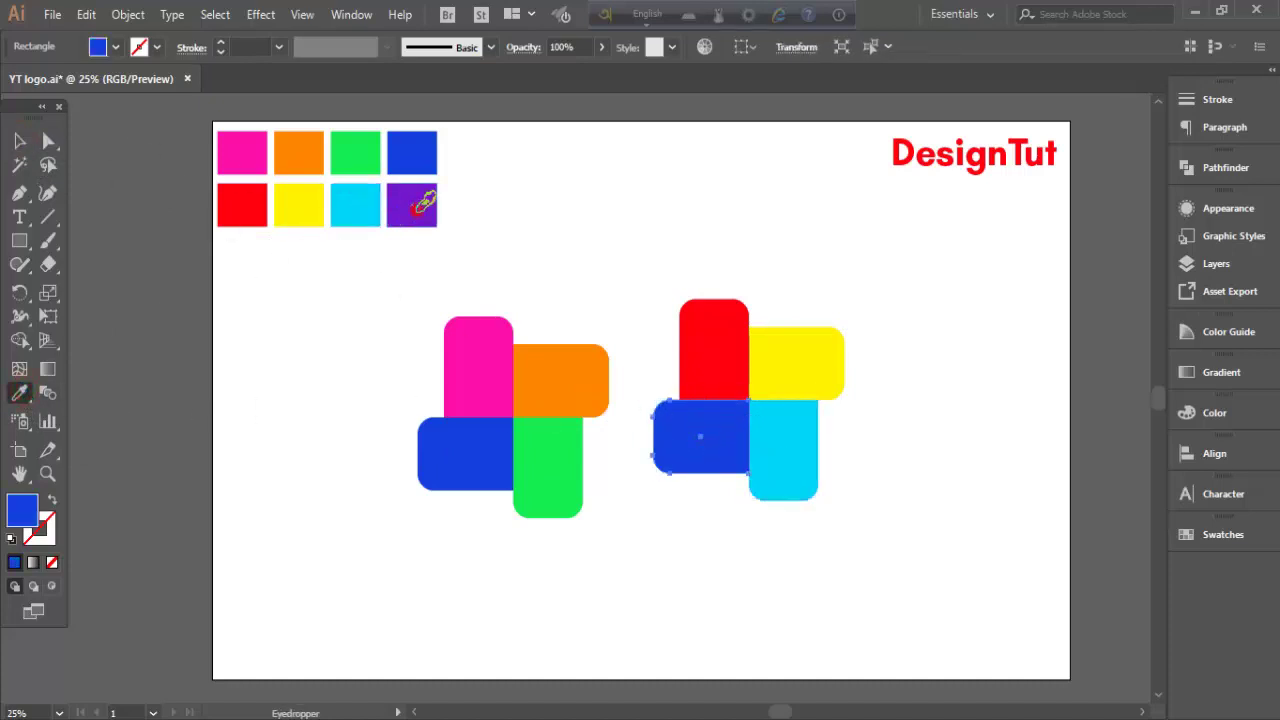
{"action": "left_click", "coordinate": [15, 141]}
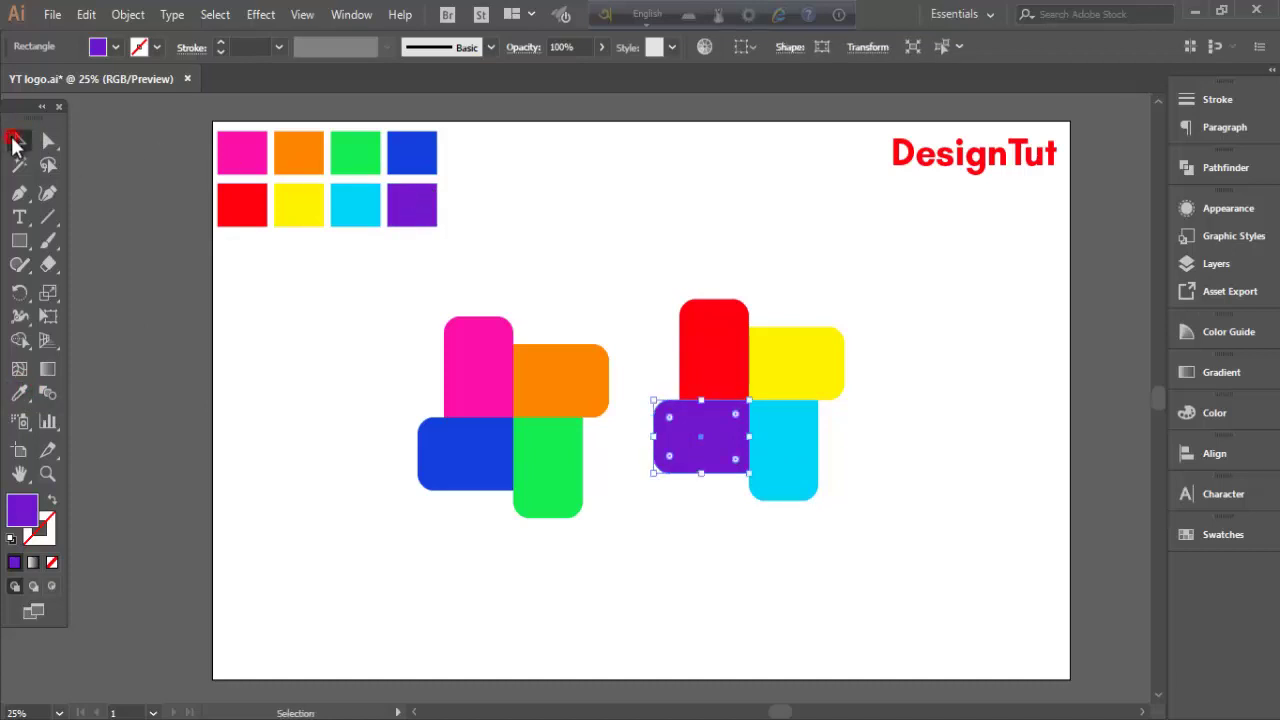
Group the four shapes of the red, yellow, cyan and purple pinwheel.
{"action": "left_click", "coordinate": [614, 252]}
{"action": "left_click_drag", "start_coordinate": [673, 232], "coordinate": [852, 530]}
{"action": "right_click", "coordinate": [740, 438]}
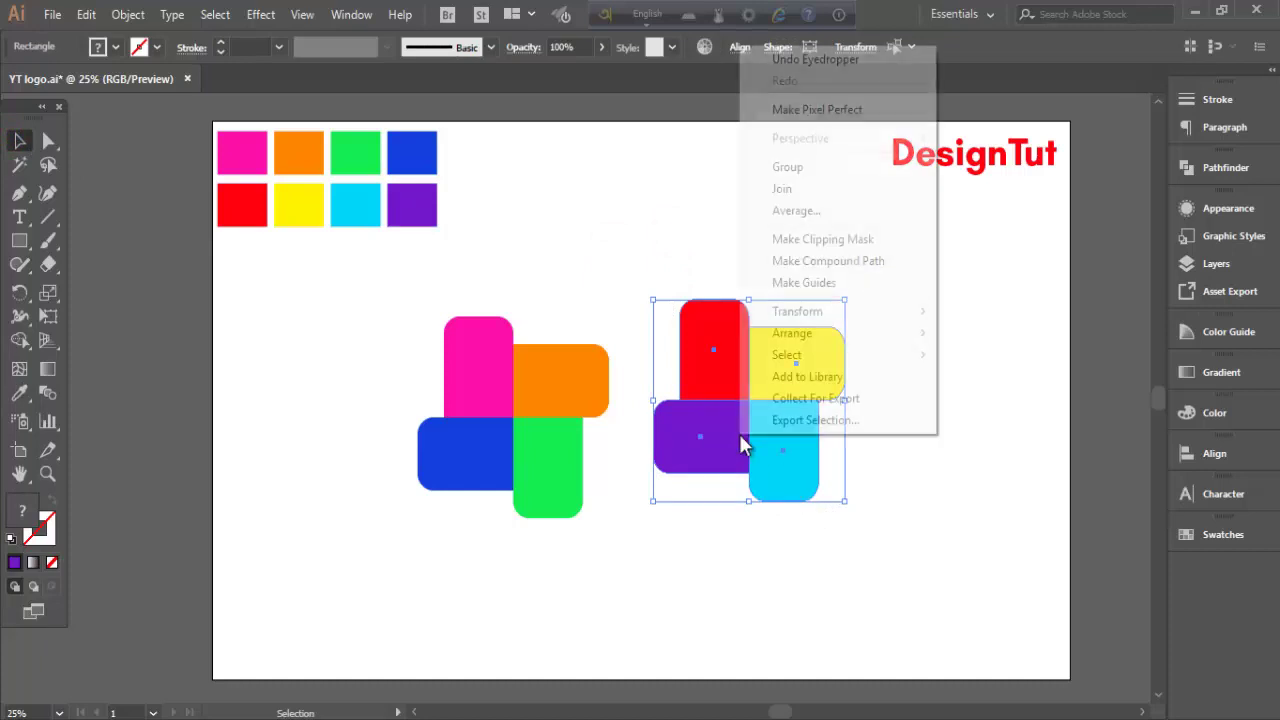
{"action": "left_click", "coordinate": [788, 168]}
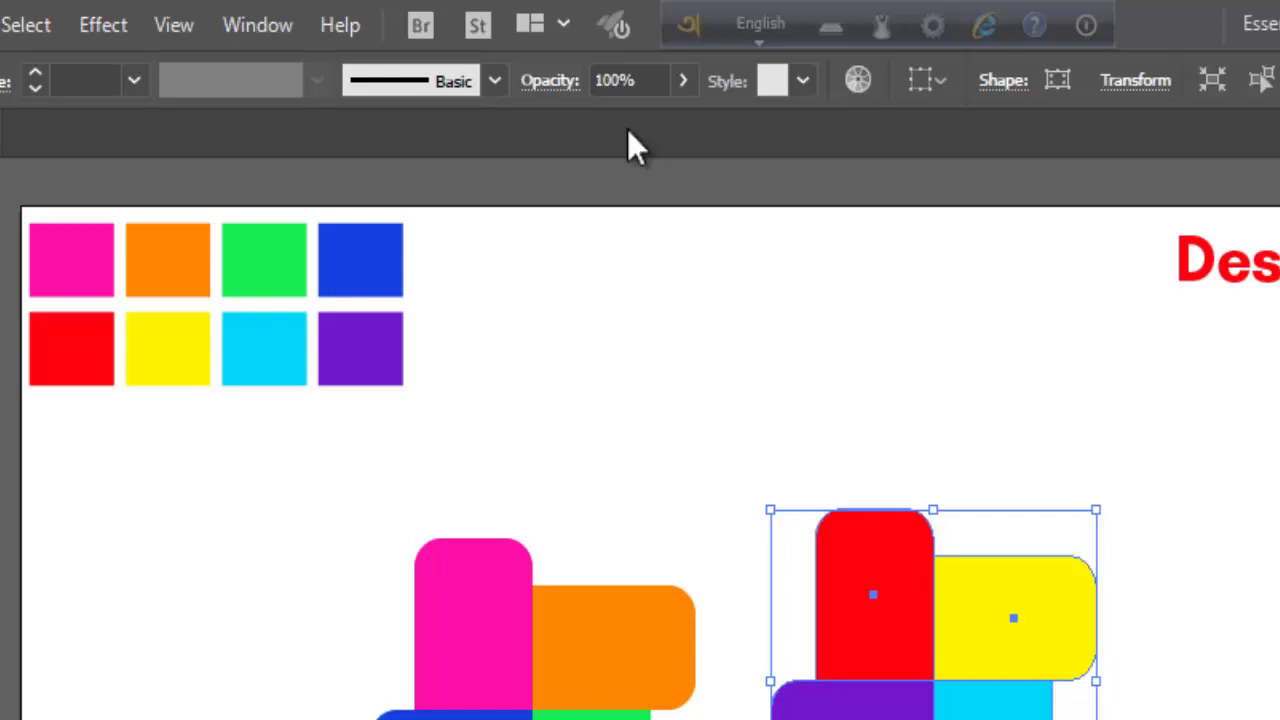
Set the opacity of the grouped pinwheel to 70%.
{"action": "left_click", "coordinate": [614, 80]}
{"action": "type", "text": "70"}
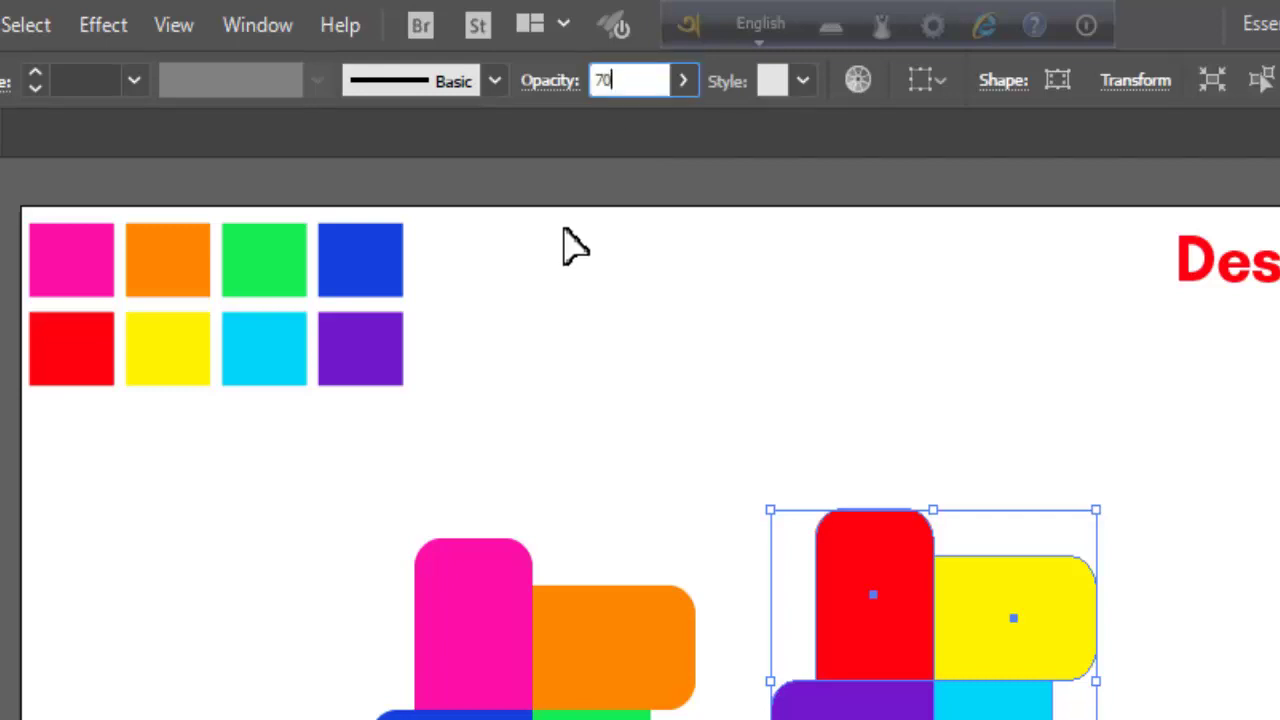
{"action": "key", "text": "Return"}
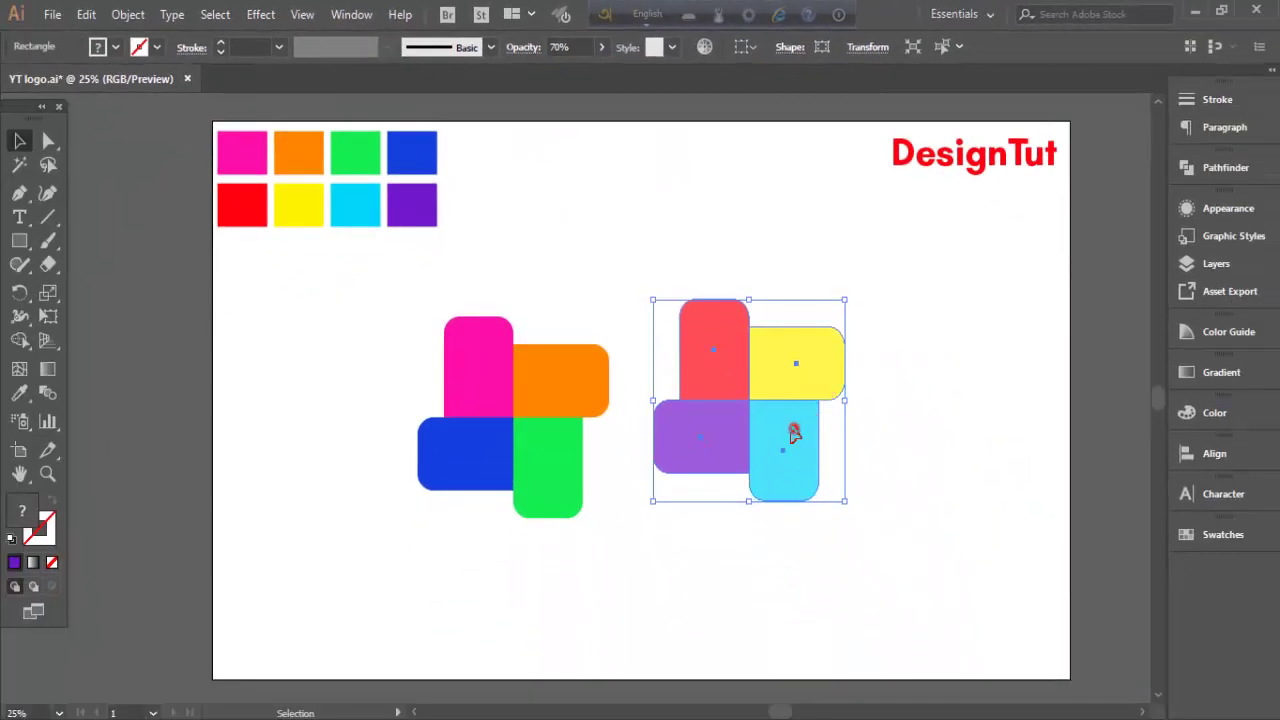
Move the semi-transparent pinwheel exactly over the original, rotate it about 45° clockwise around the shared centre, and deselect it.
{"action": "left_click_drag", "start_coordinate": [793, 432], "coordinate": [563, 450]}
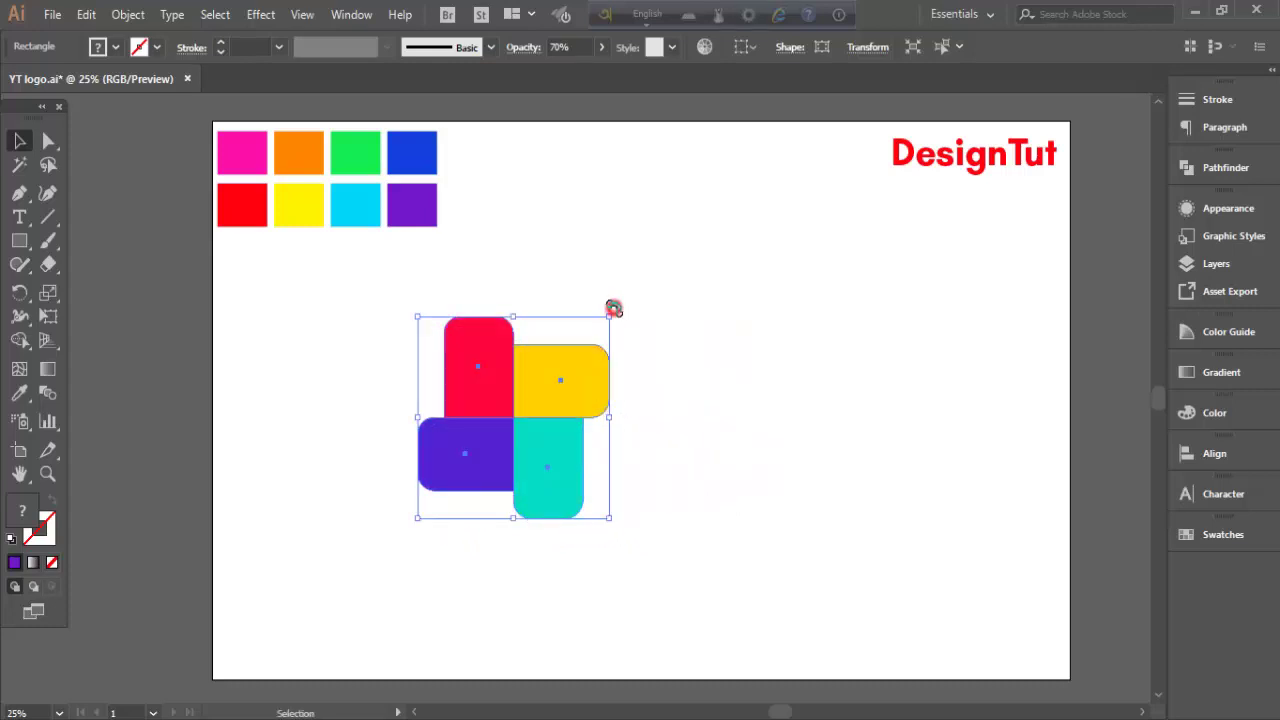
{"action": "left_click_drag", "start_coordinate": [613, 310], "coordinate": [682, 423]}
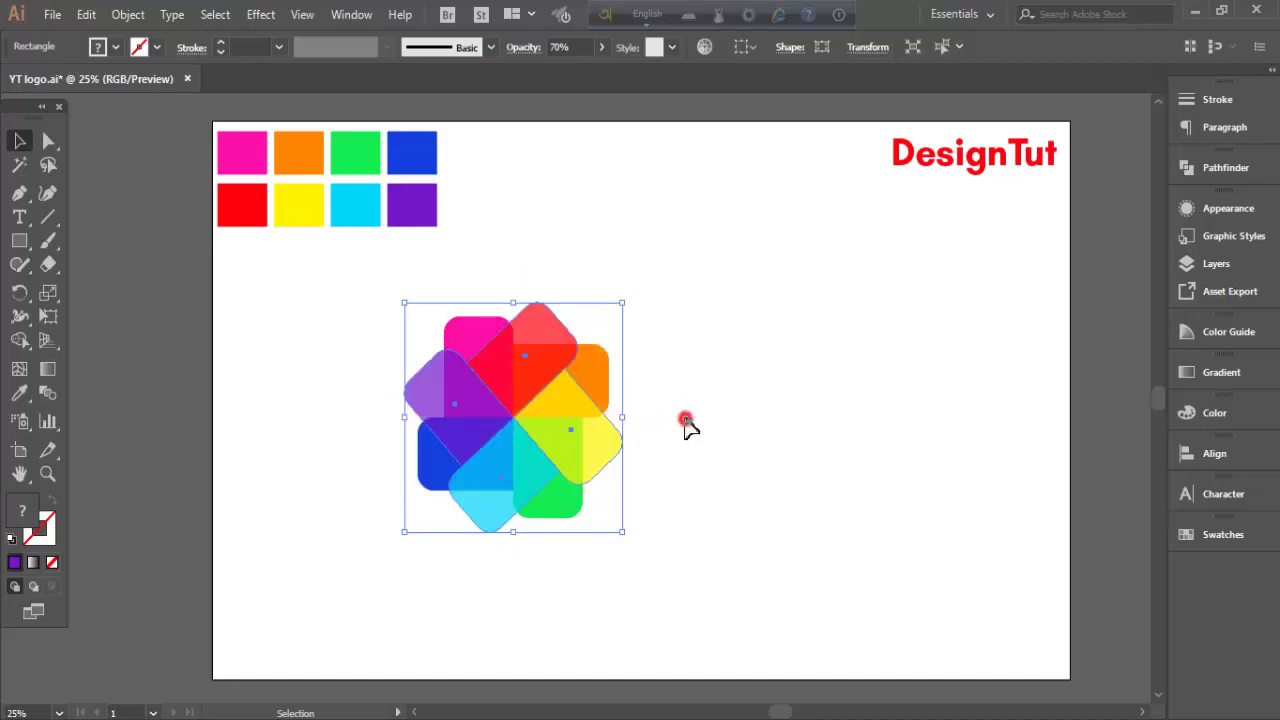
{"action": "left_click", "coordinate": [685, 421]}
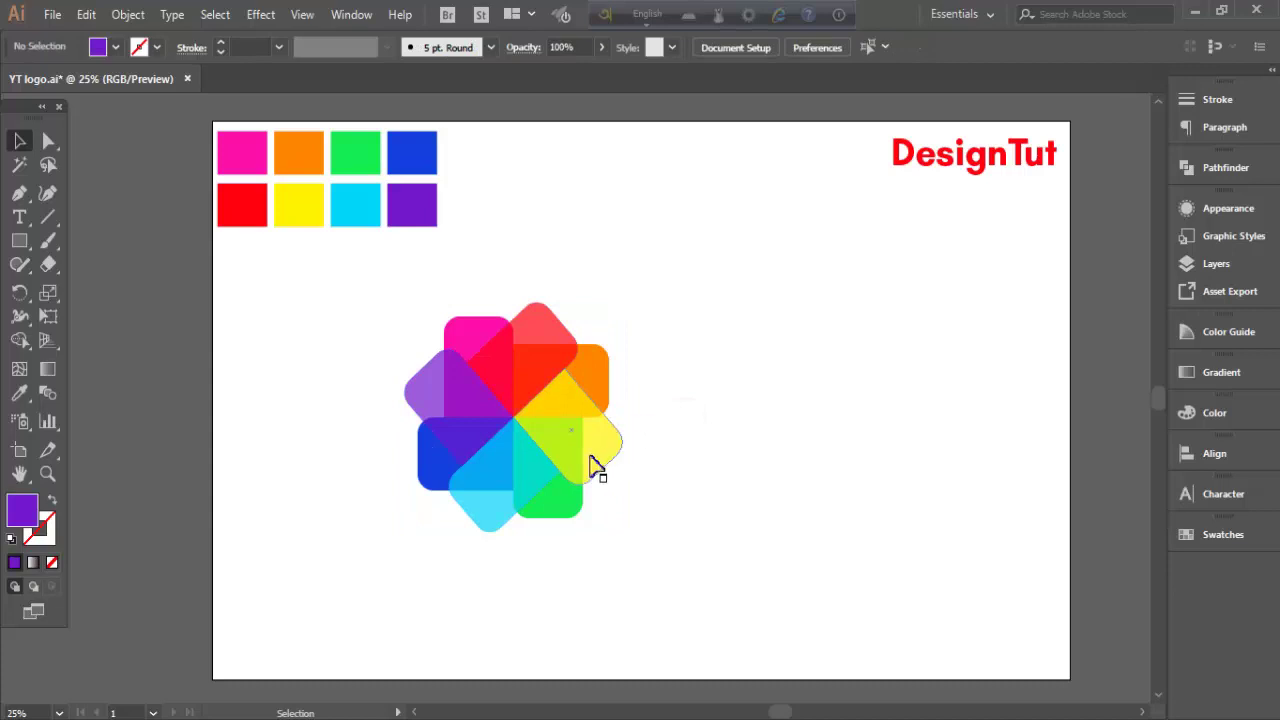
Draw a circle about 360 px in diameter to the right of the pinwheel and remove its fill.
{"action": "left_click_drag", "start_coordinate": [19, 241], "coordinate": [89, 286]}
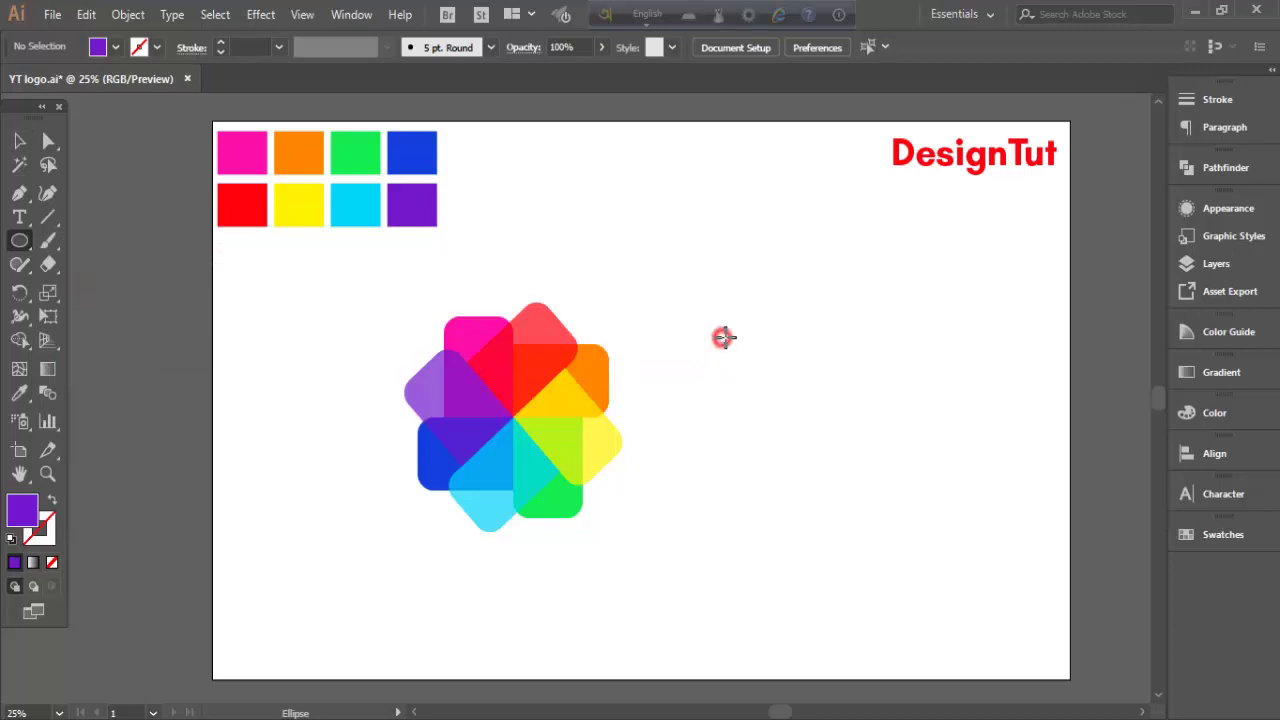
{"action": "left_click_drag", "start_coordinate": [723, 337], "coordinate": [811, 430]}
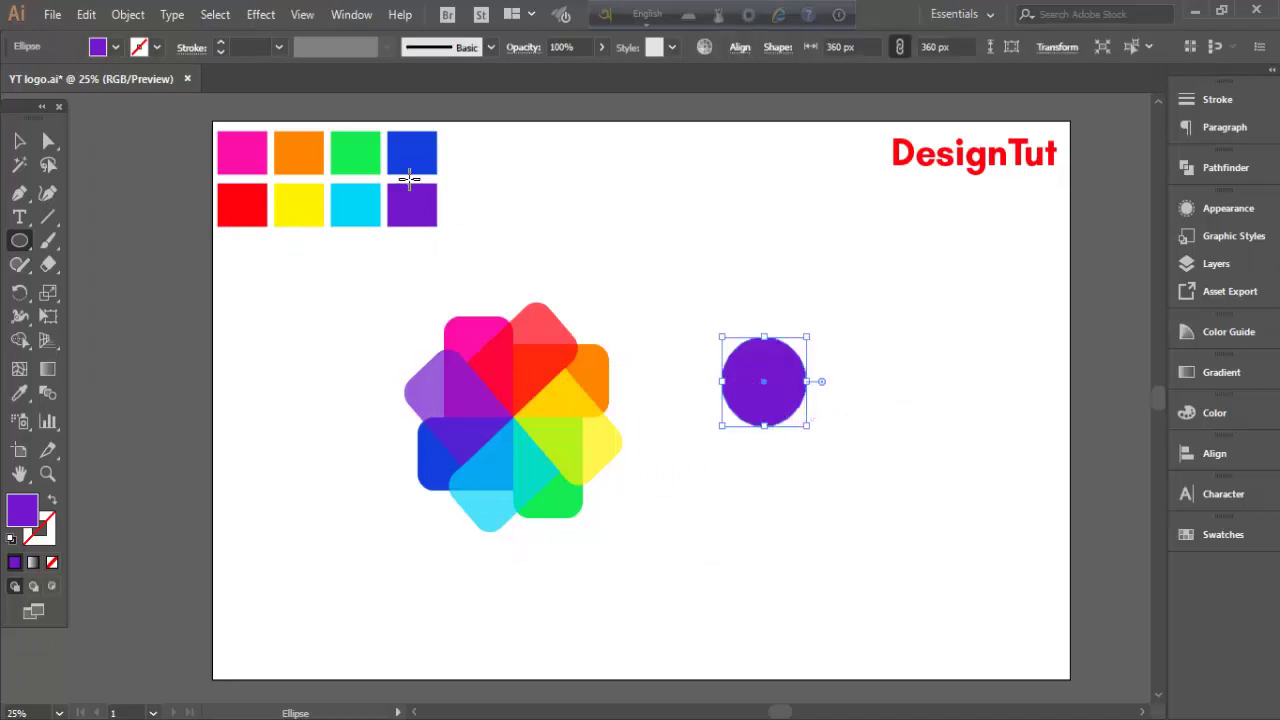
{"action": "left_click", "coordinate": [115, 47]}
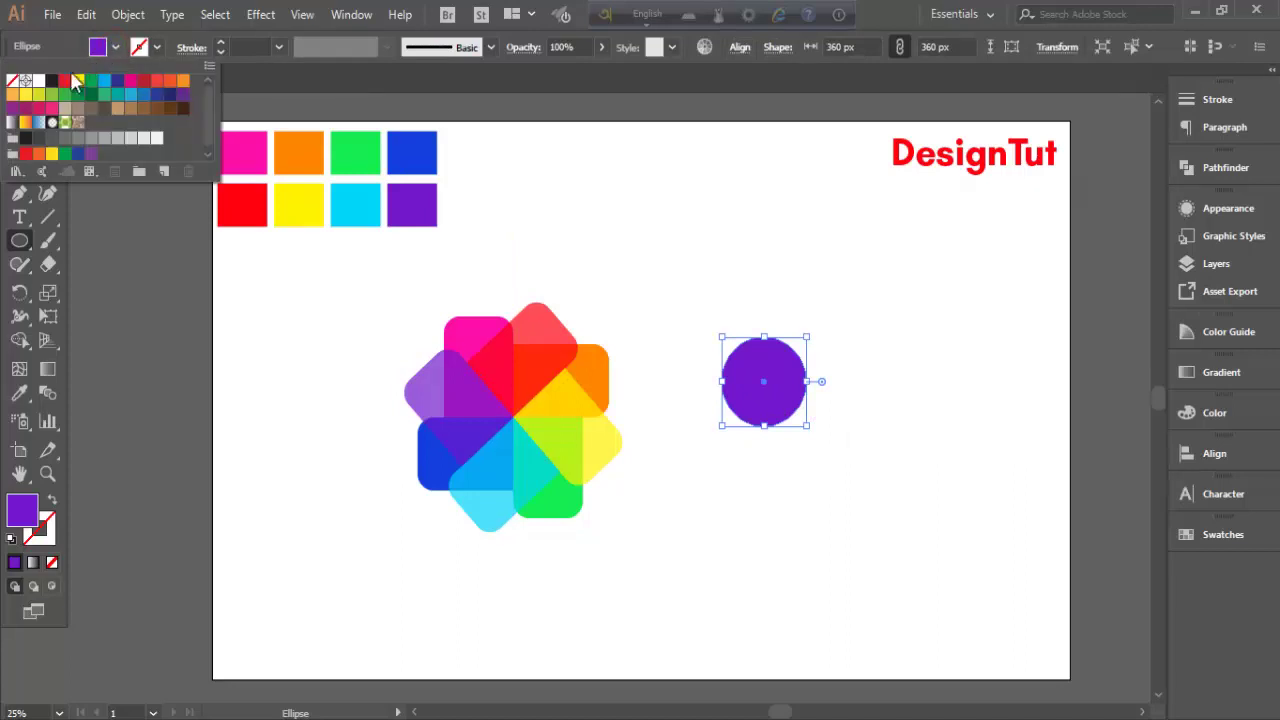
{"action": "left_click", "coordinate": [12, 81]}
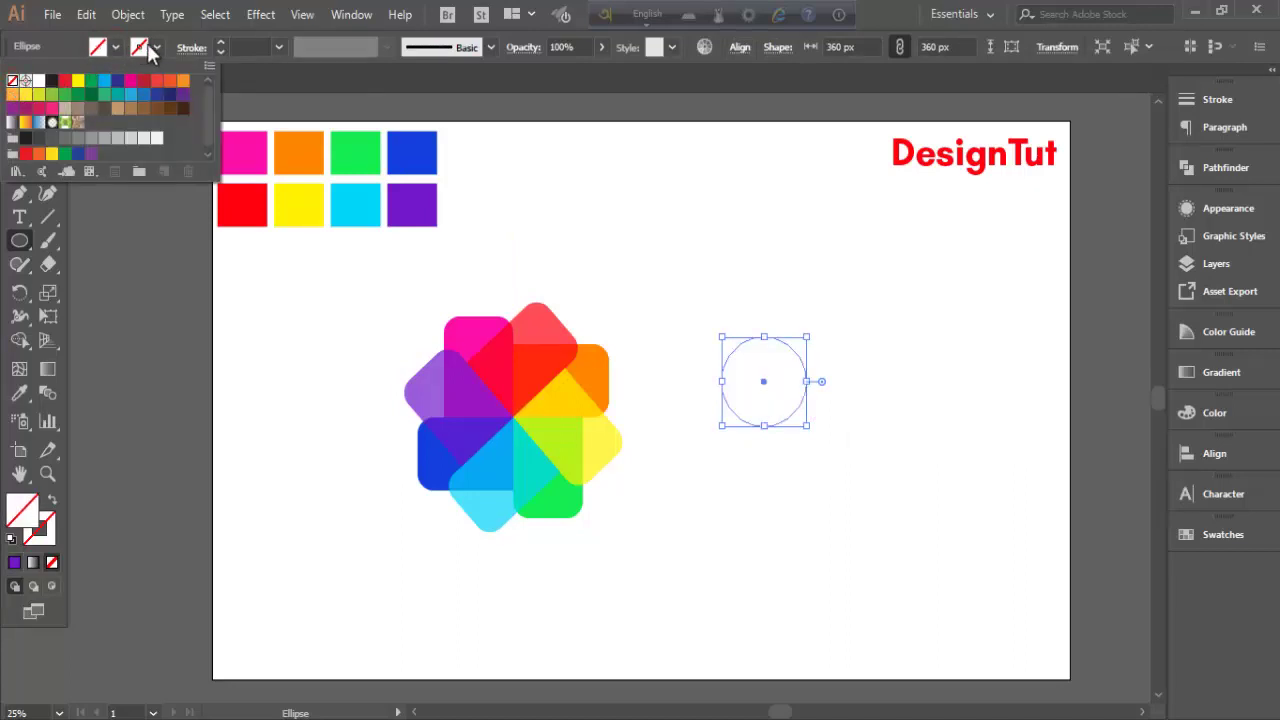
Give the circle a black stroke with a weight of 15 pt and deselect it.
{"action": "left_click", "coordinate": [152, 45]}
{"action": "left_click", "coordinate": [152, 45]}
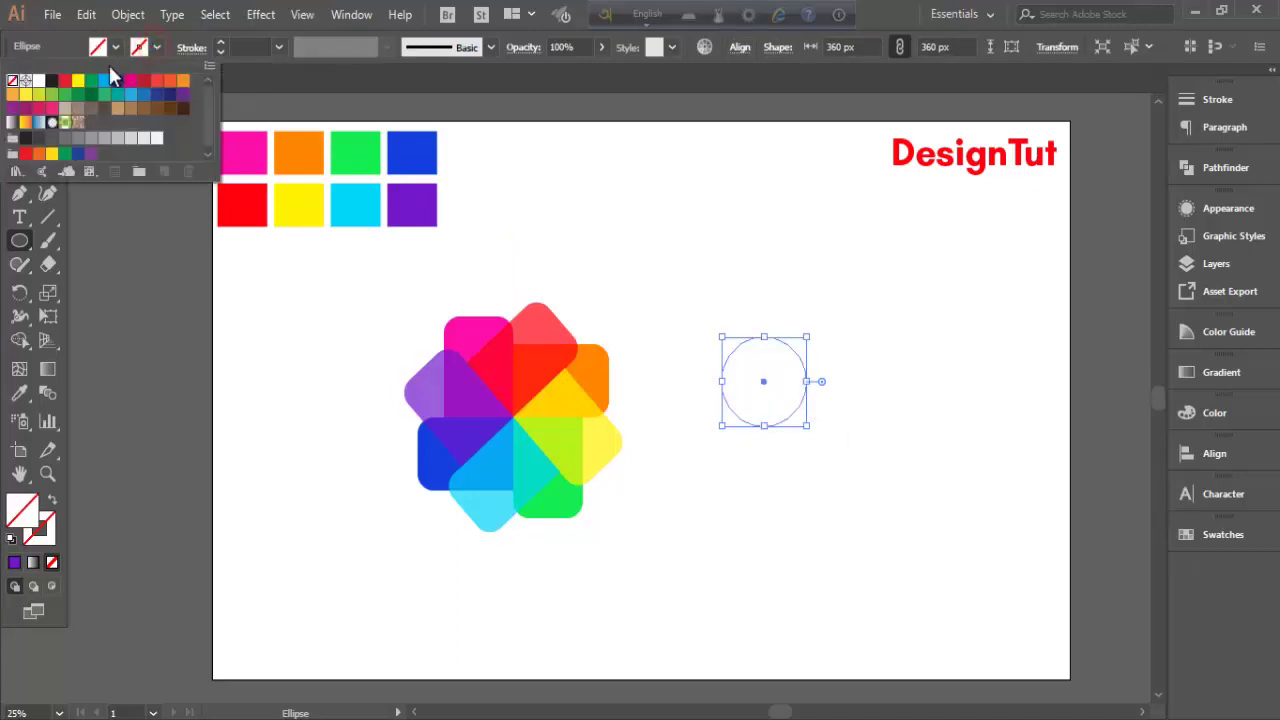
{"action": "left_click", "coordinate": [53, 84]}
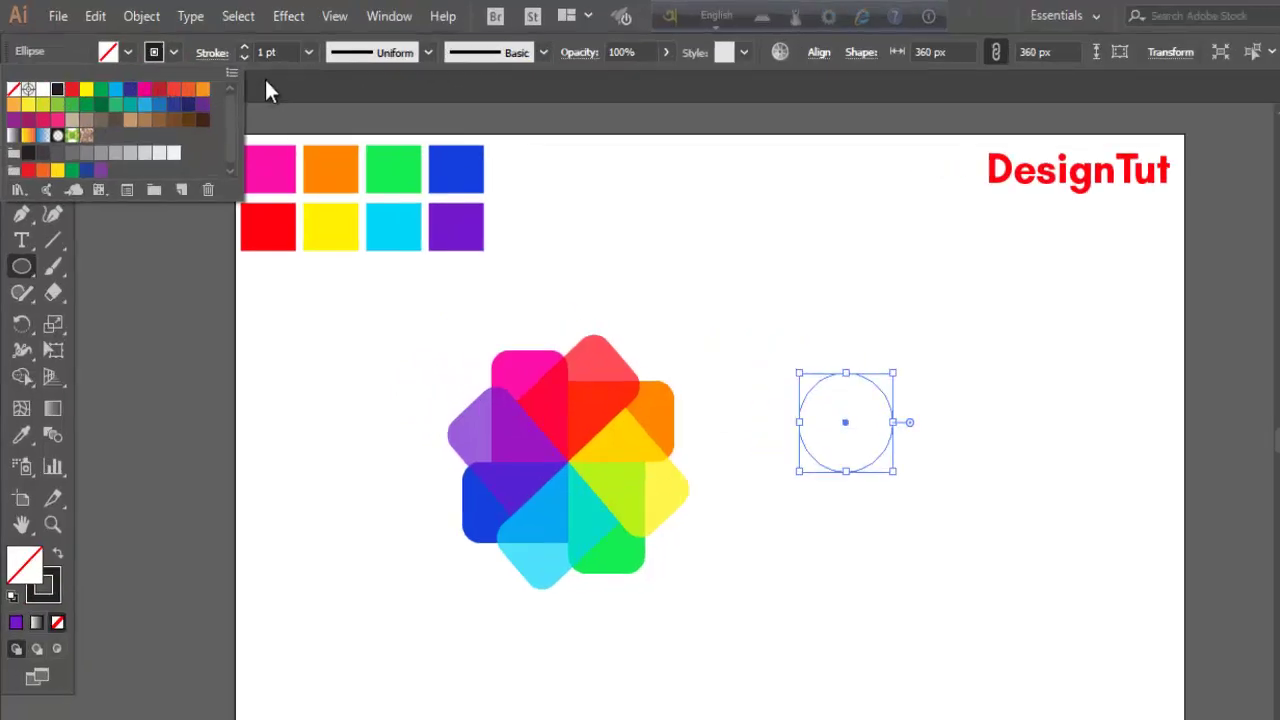
{"action": "left_click", "coordinate": [252, 75]}
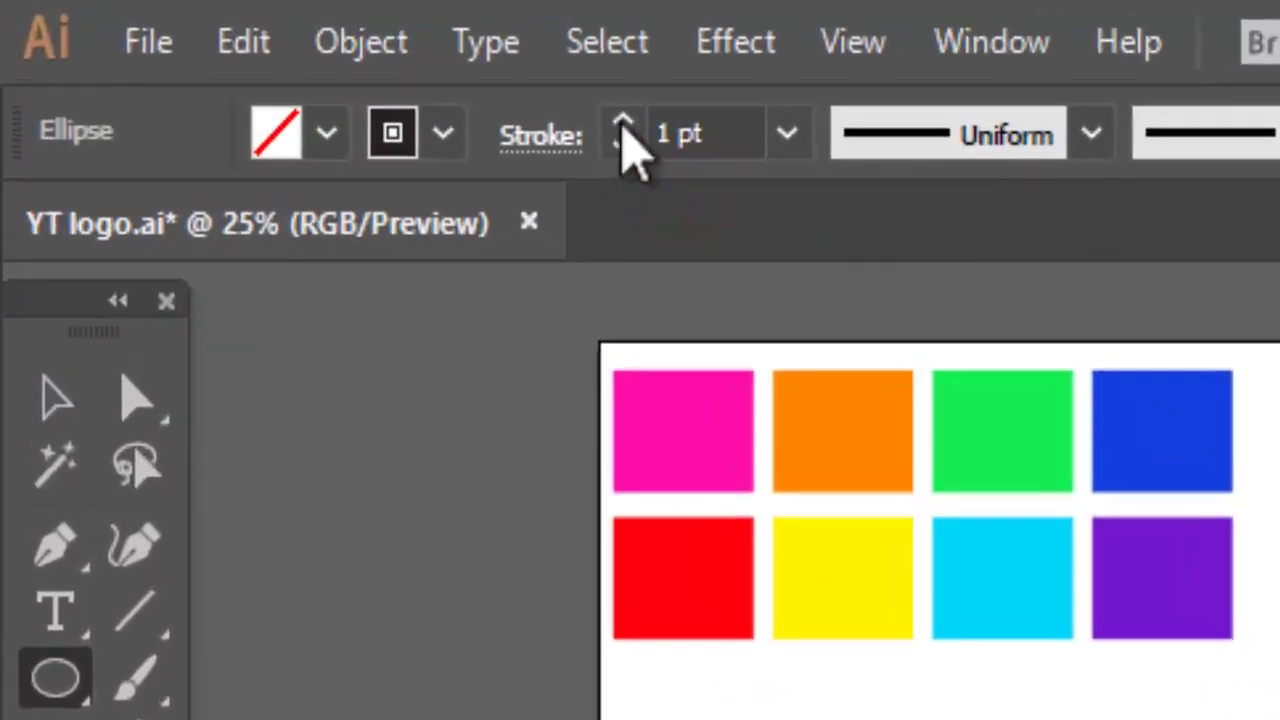
{"action": "left_click", "coordinate": [622, 126]}
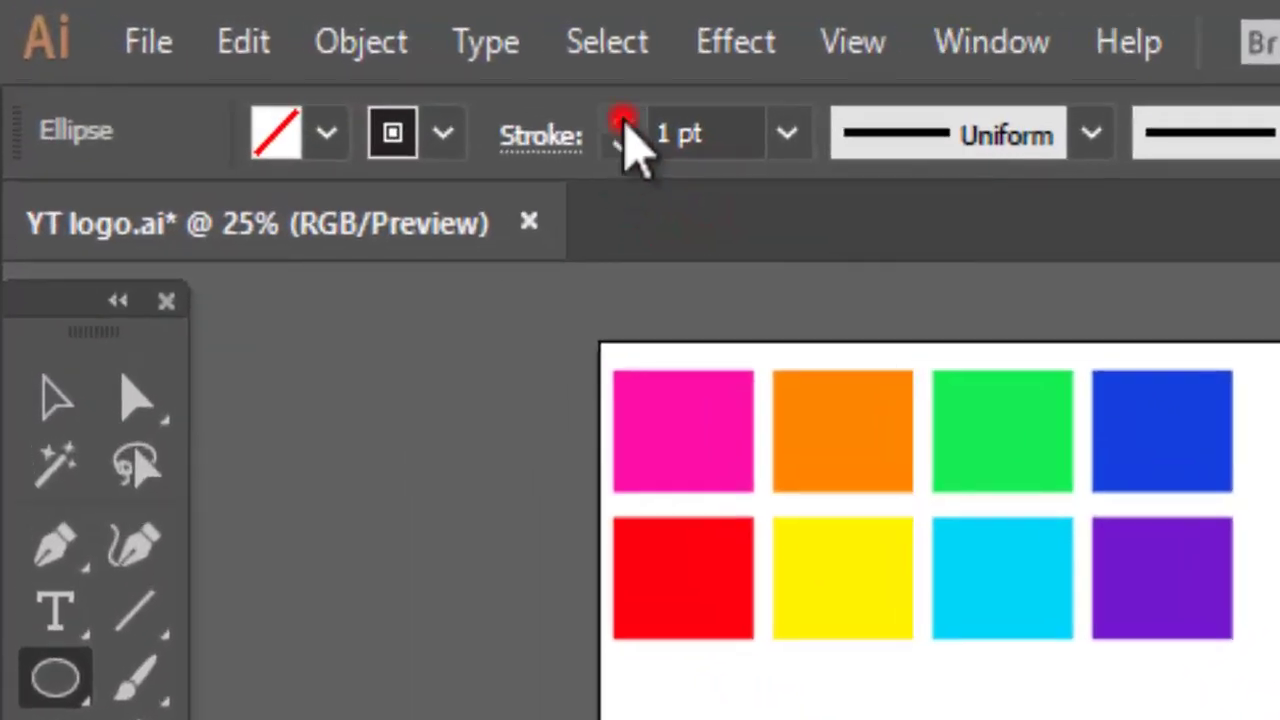
{"action": "left_click", "coordinate": [622, 126]}
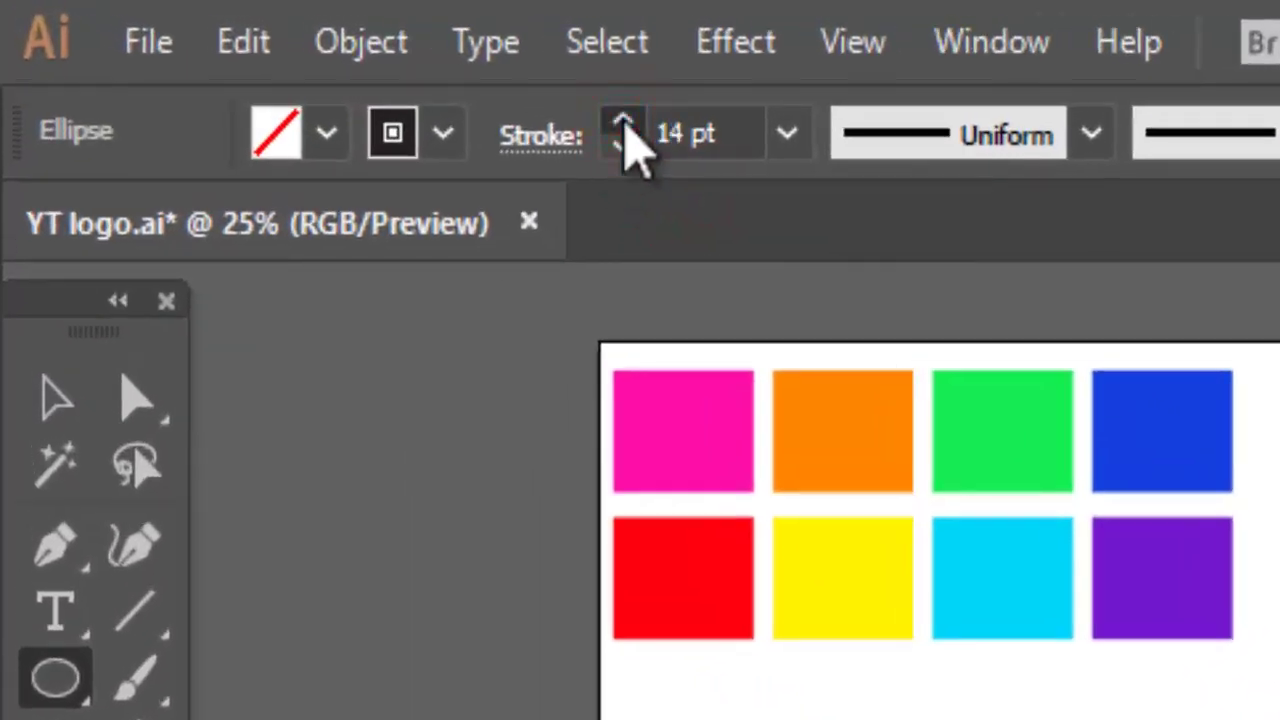
{"action": "left_click", "coordinate": [622, 126]}
{"action": "left_click", "coordinate": [622, 146]}
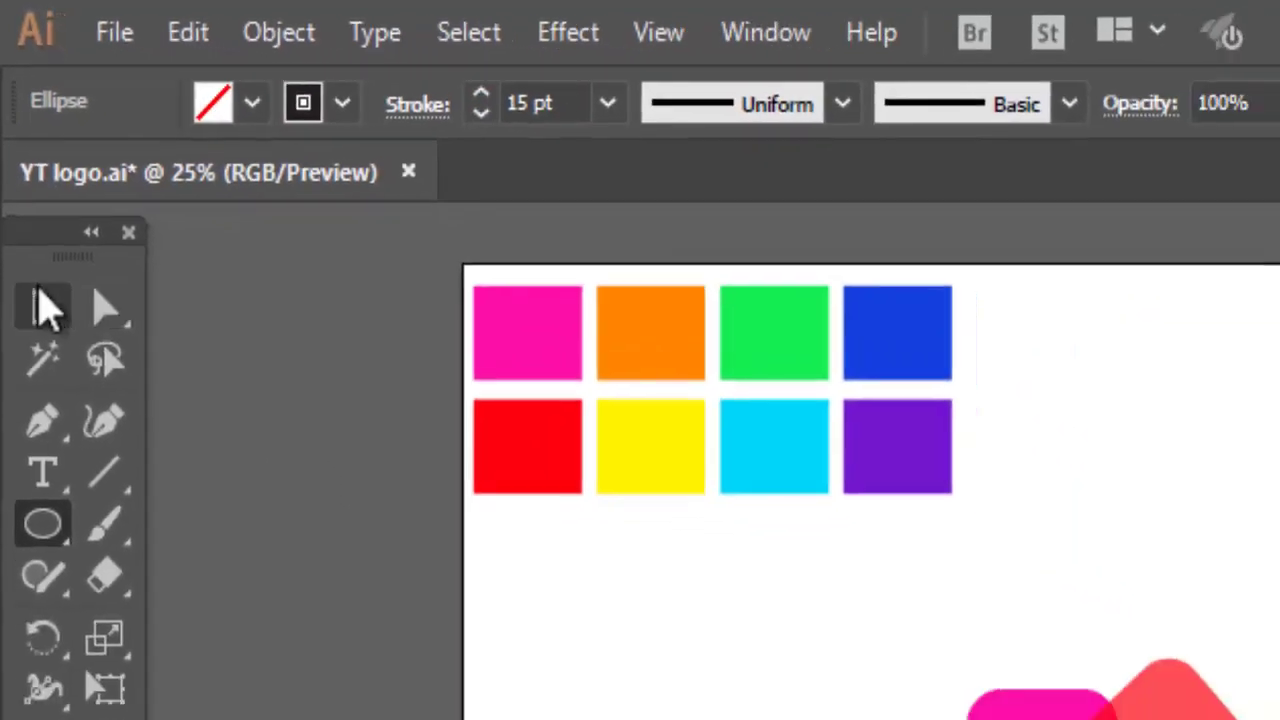
{"action": "left_click", "coordinate": [55, 398]}
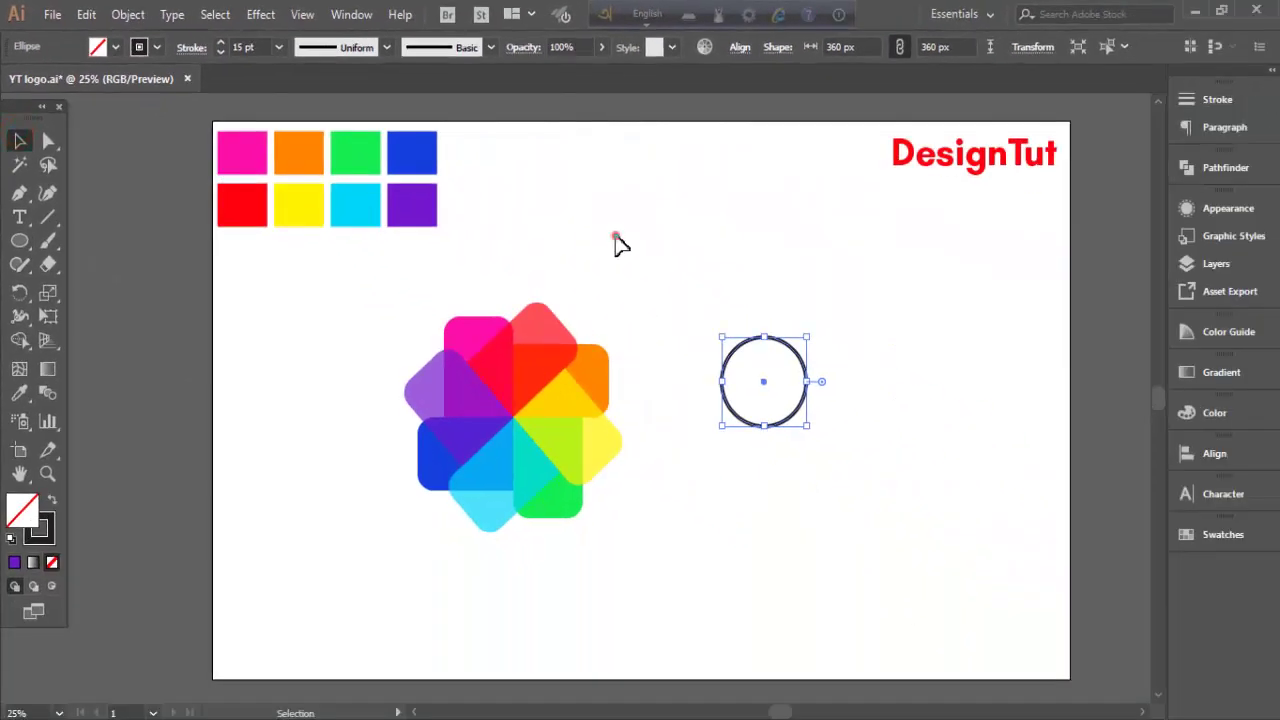
{"action": "left_click", "coordinate": [842, 328]}
Duplicate the circle in front and shrink the copy around its centre to about 312 px, forming a concentric inner ring.
{"action": "left_click", "coordinate": [780, 343]}
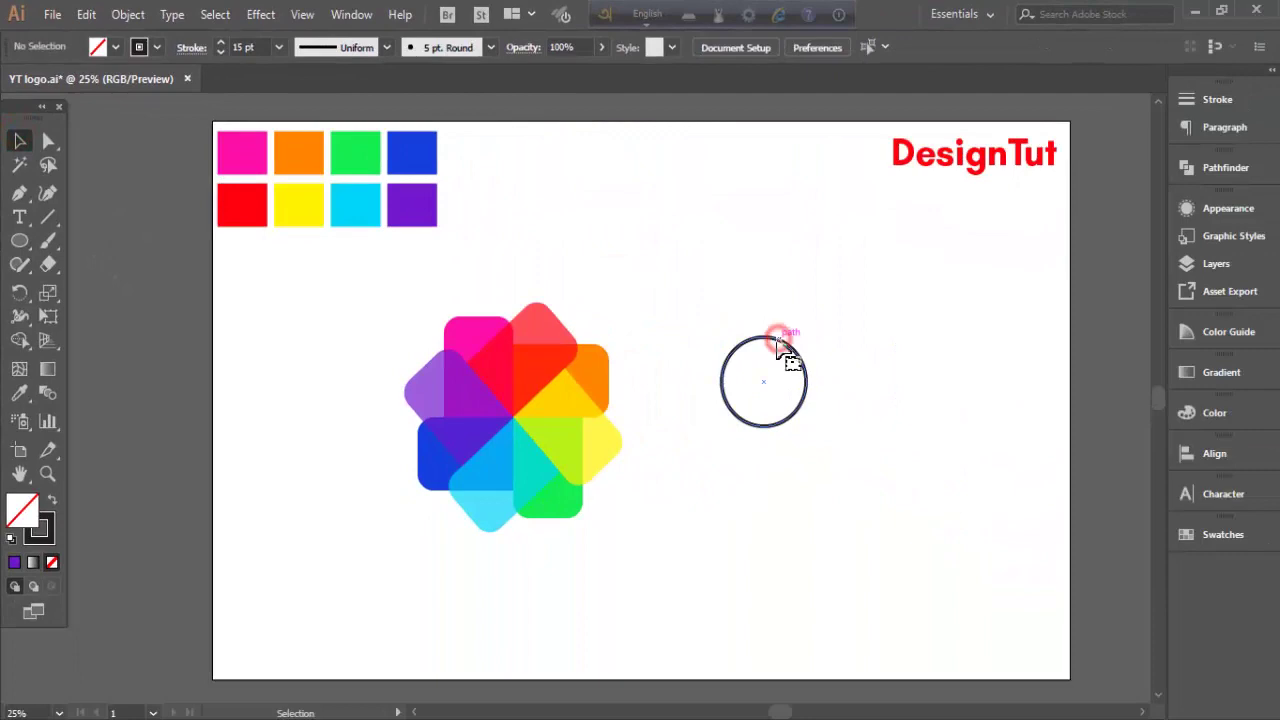
{"action": "left_click", "coordinate": [90, 14]}
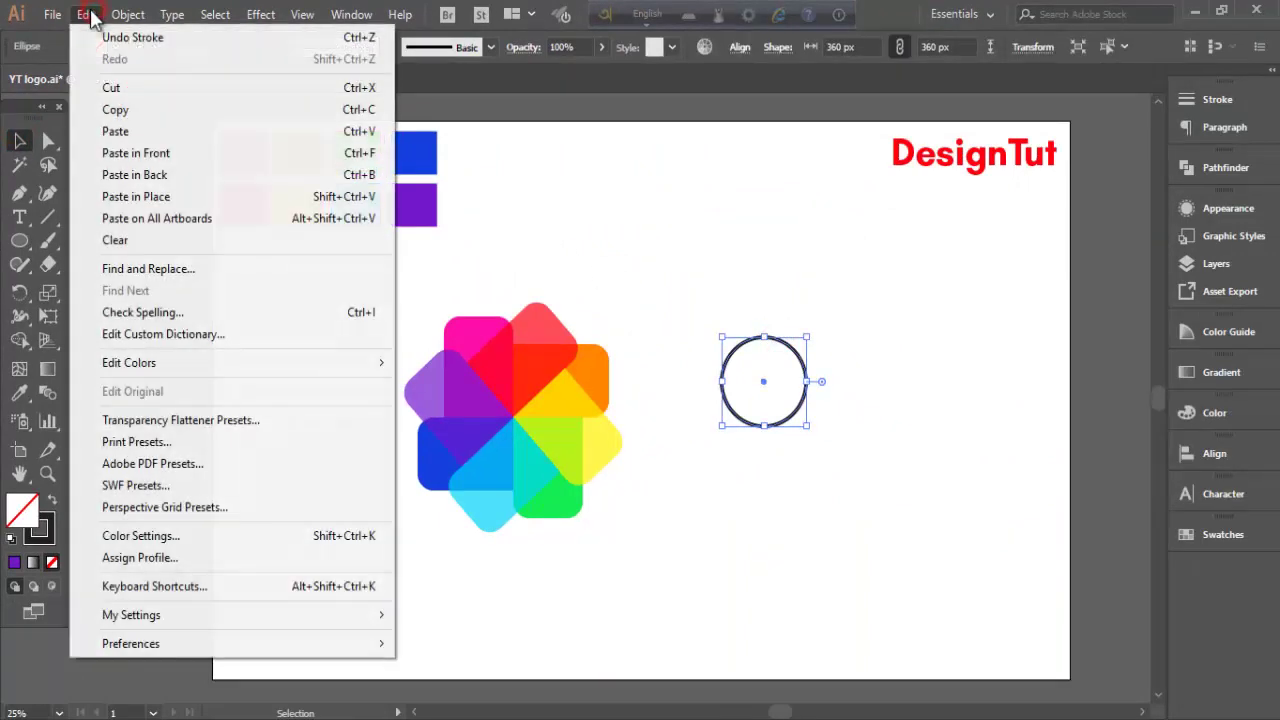
{"action": "left_click", "coordinate": [127, 108]}
{"action": "left_click", "coordinate": [86, 14]}
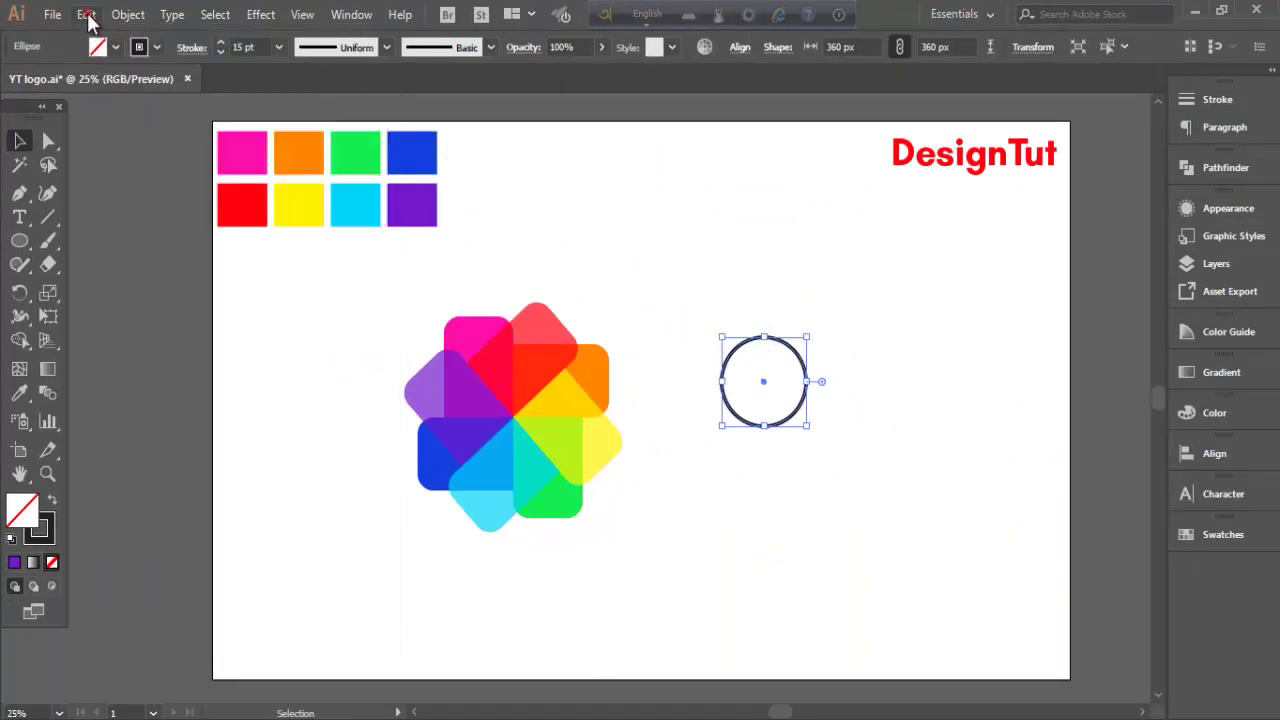
{"action": "left_click", "coordinate": [142, 155]}
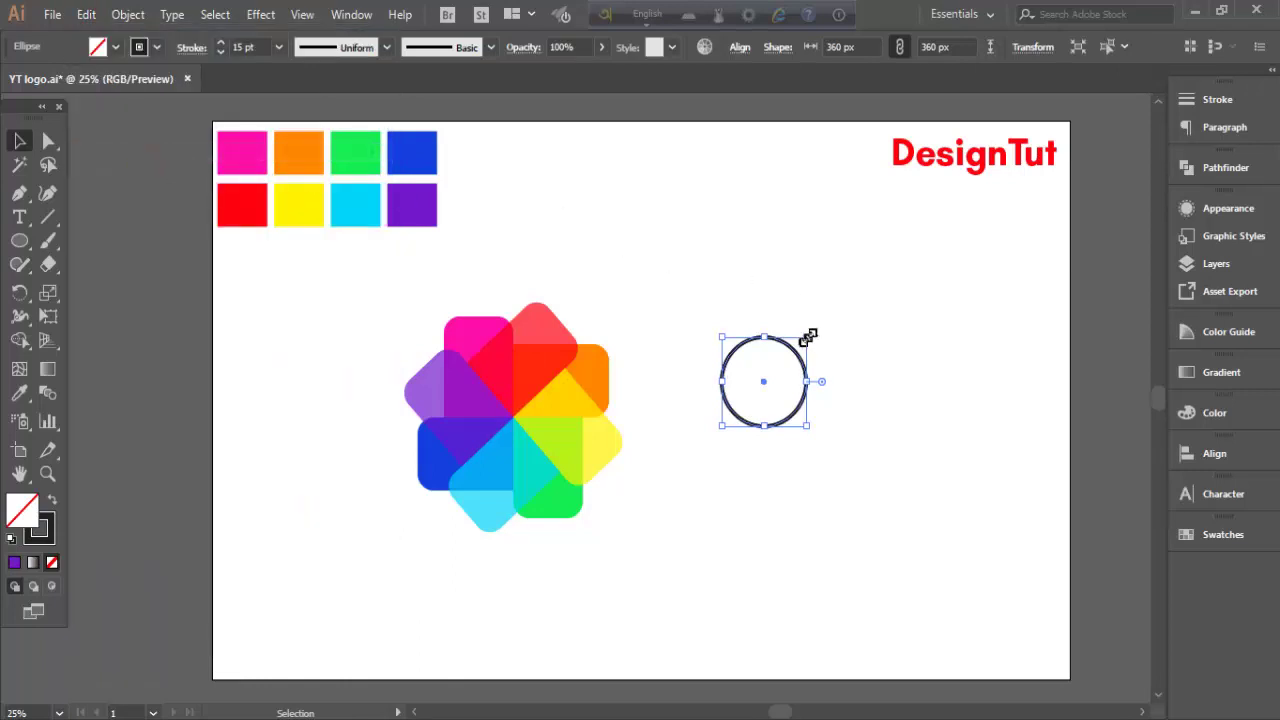
{"action": "left_click_drag", "start_coordinate": [808, 338], "coordinate": [804, 341]}
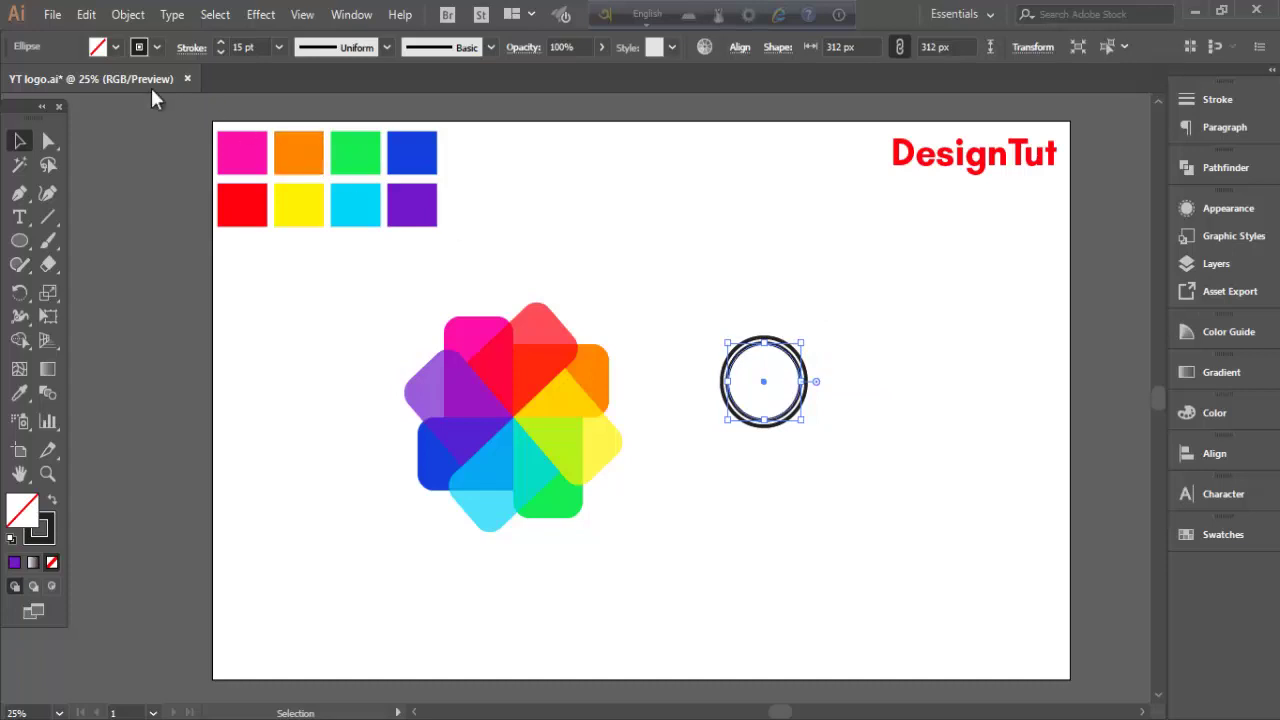
Fill the inner circle with black, remove its stroke, and deselect it.
{"action": "left_click", "coordinate": [115, 47]}
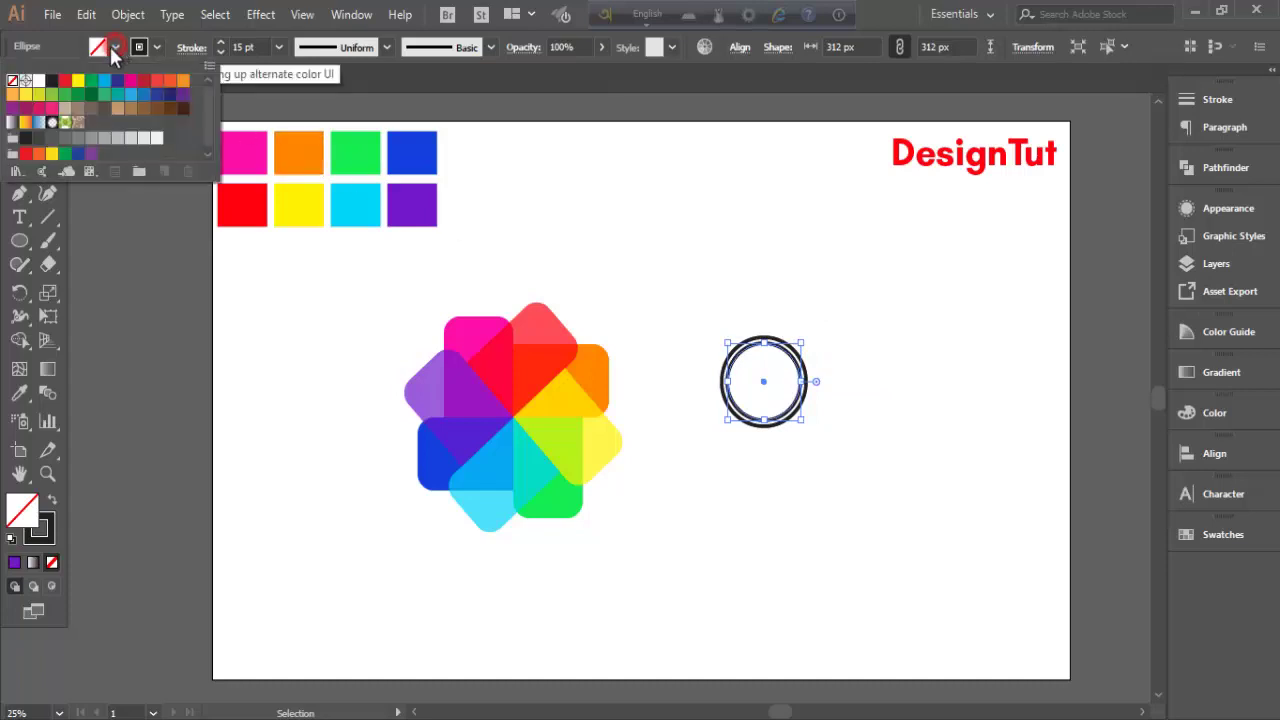
{"action": "left_click", "coordinate": [53, 84]}
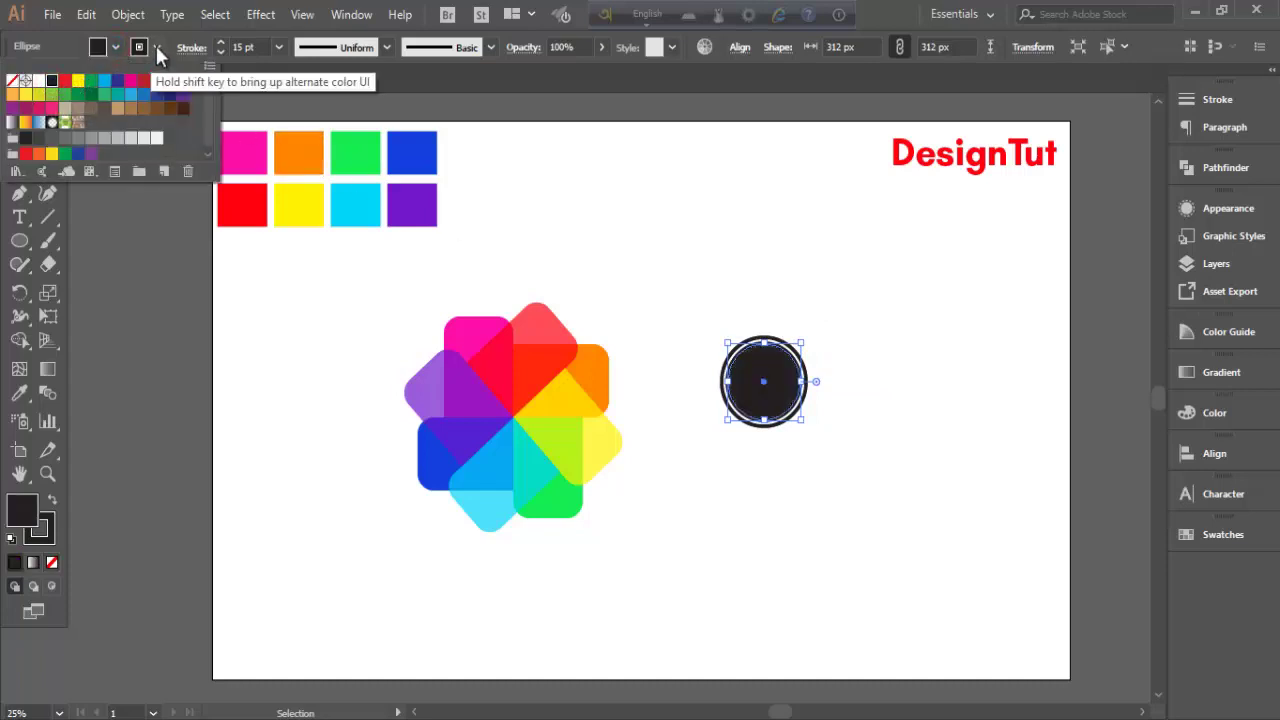
{"action": "left_click", "coordinate": [156, 46]}
{"action": "left_click", "coordinate": [156, 46]}
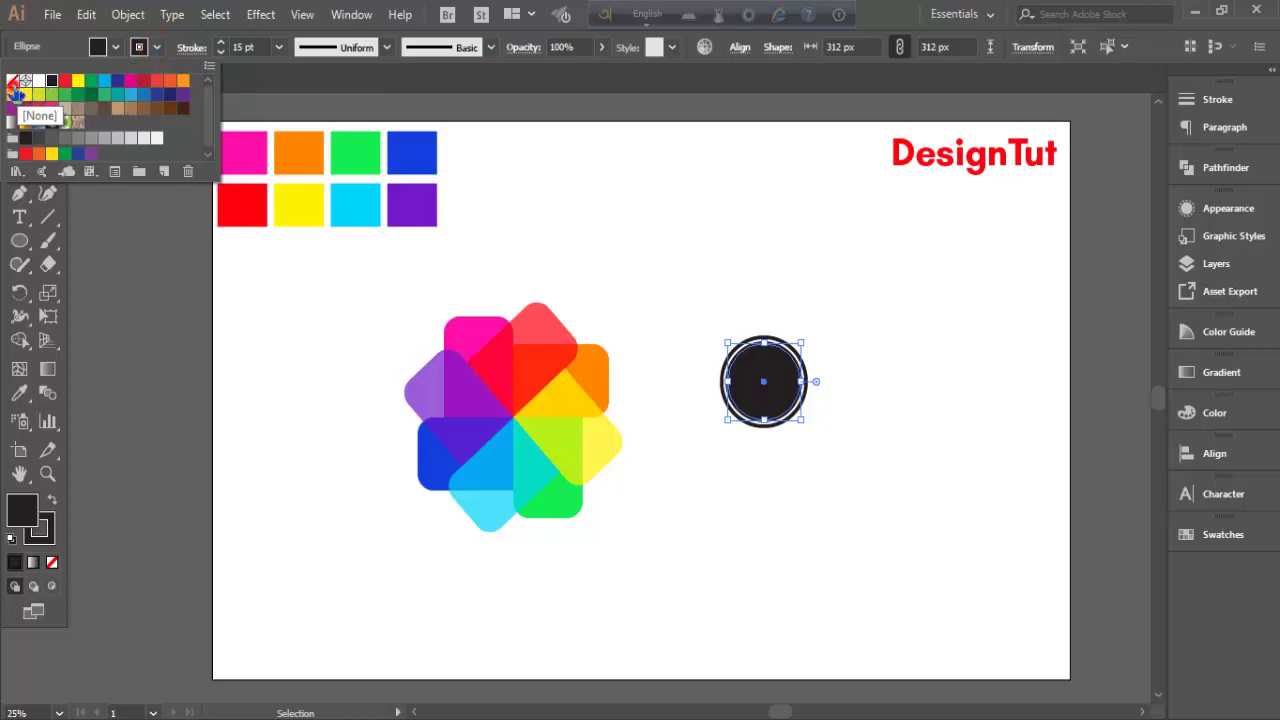
{"action": "left_click", "coordinate": [12, 80]}
{"action": "left_click", "coordinate": [692, 258]}
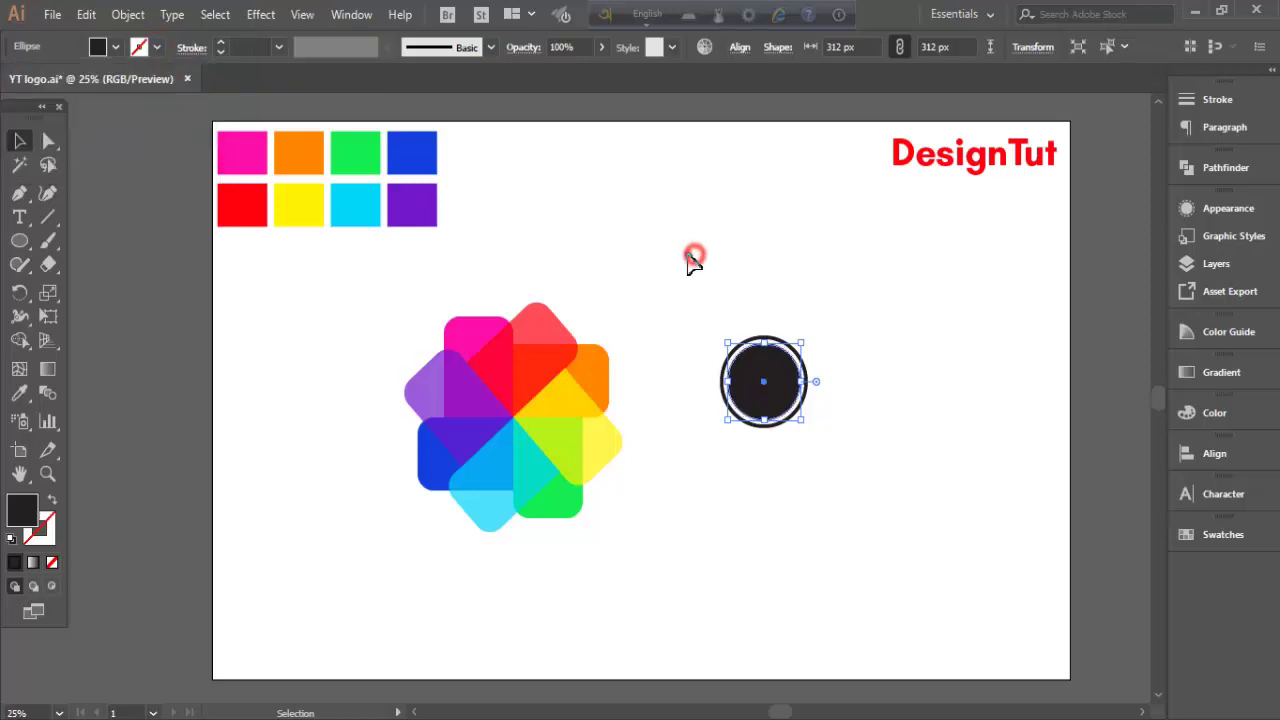
{"action": "left_click", "coordinate": [691, 262]}
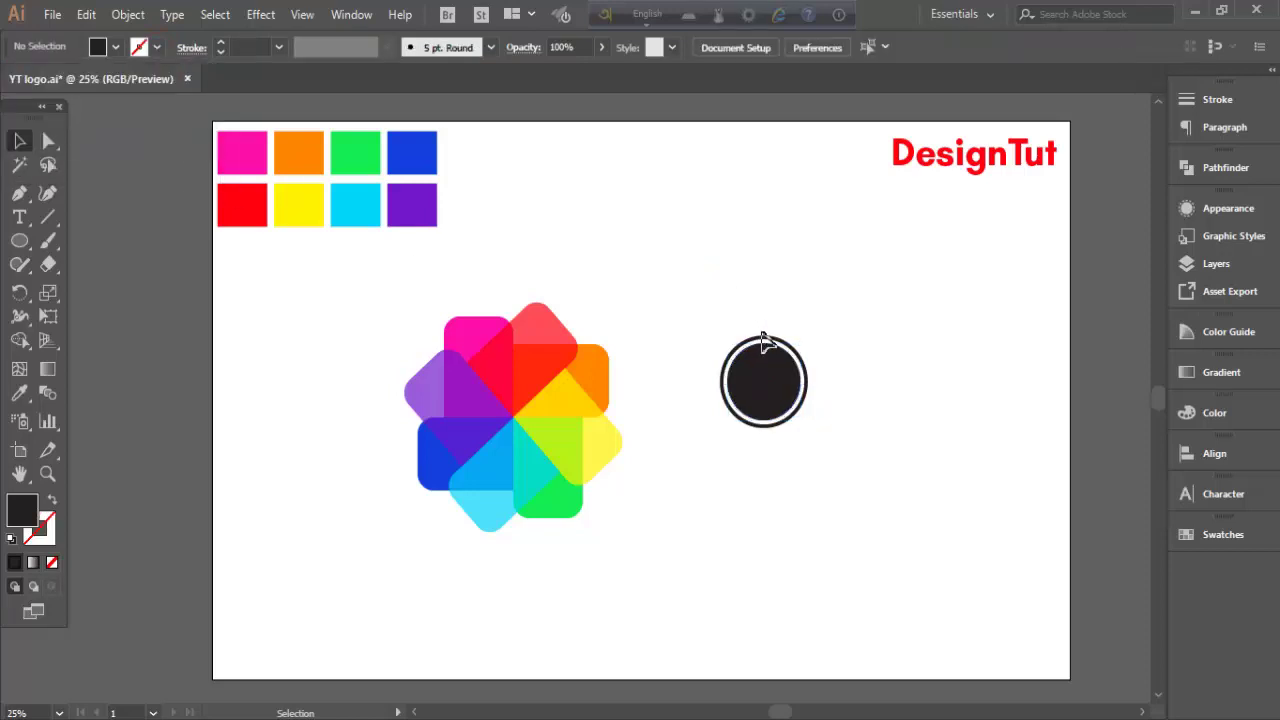
Select both concentric circles, move them onto the centre of the pinwheel, and deselect them.
{"action": "left_click_drag", "start_coordinate": [729, 314], "coordinate": [840, 457]}
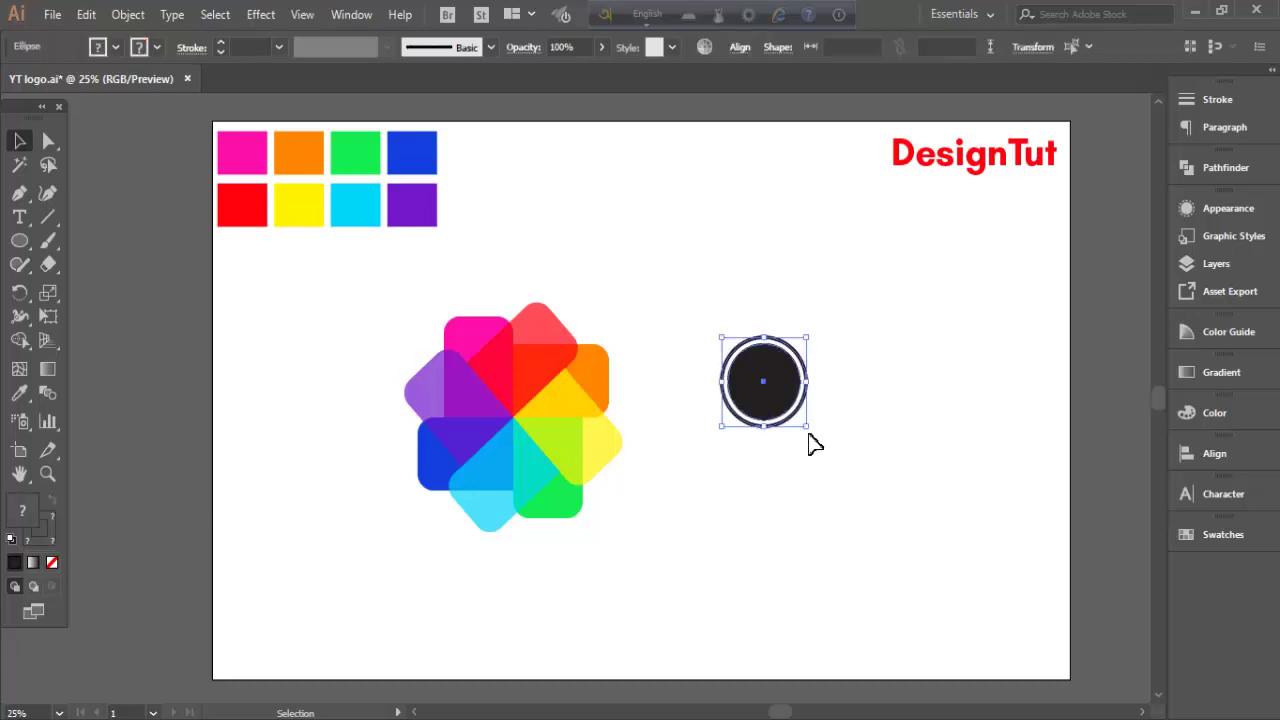
{"action": "left_click", "coordinate": [843, 425]}
{"action": "left_click", "coordinate": [785, 348]}
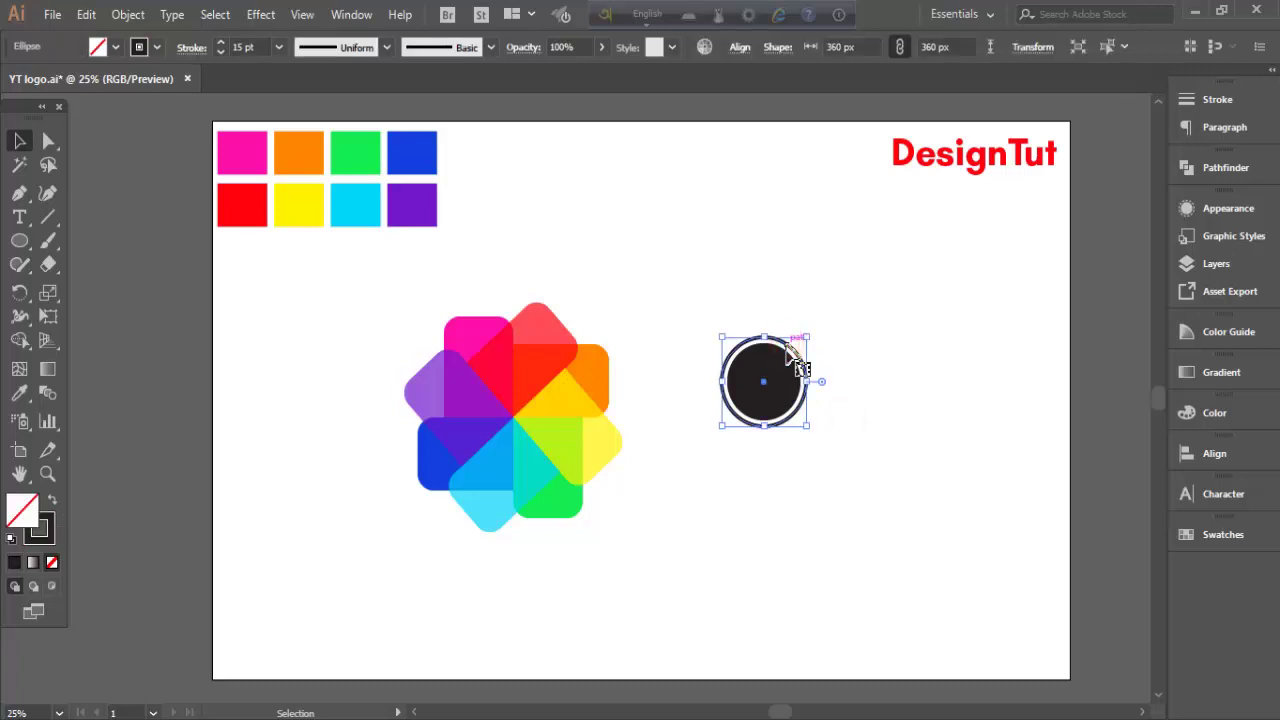
{"action": "left_click", "coordinate": [726, 315]}
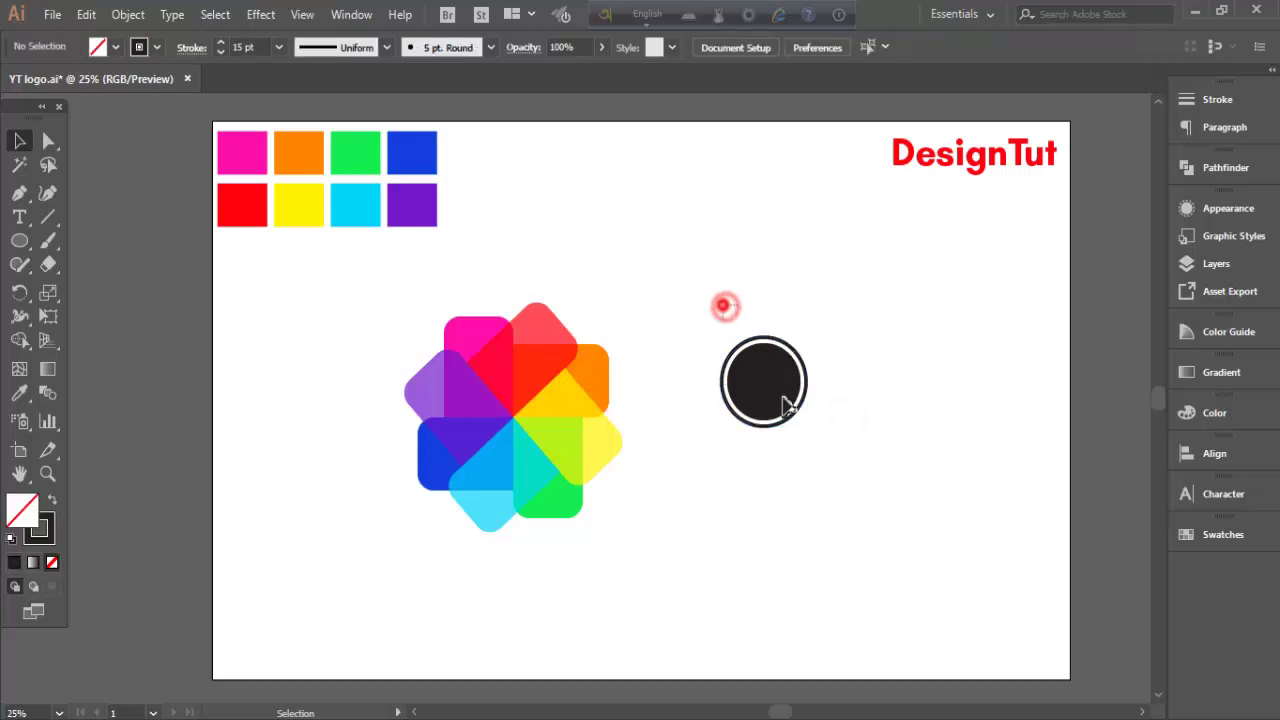
{"action": "left_click", "coordinate": [790, 410]}
{"action": "left_click_drag", "start_coordinate": [765, 402], "coordinate": [531, 430]}
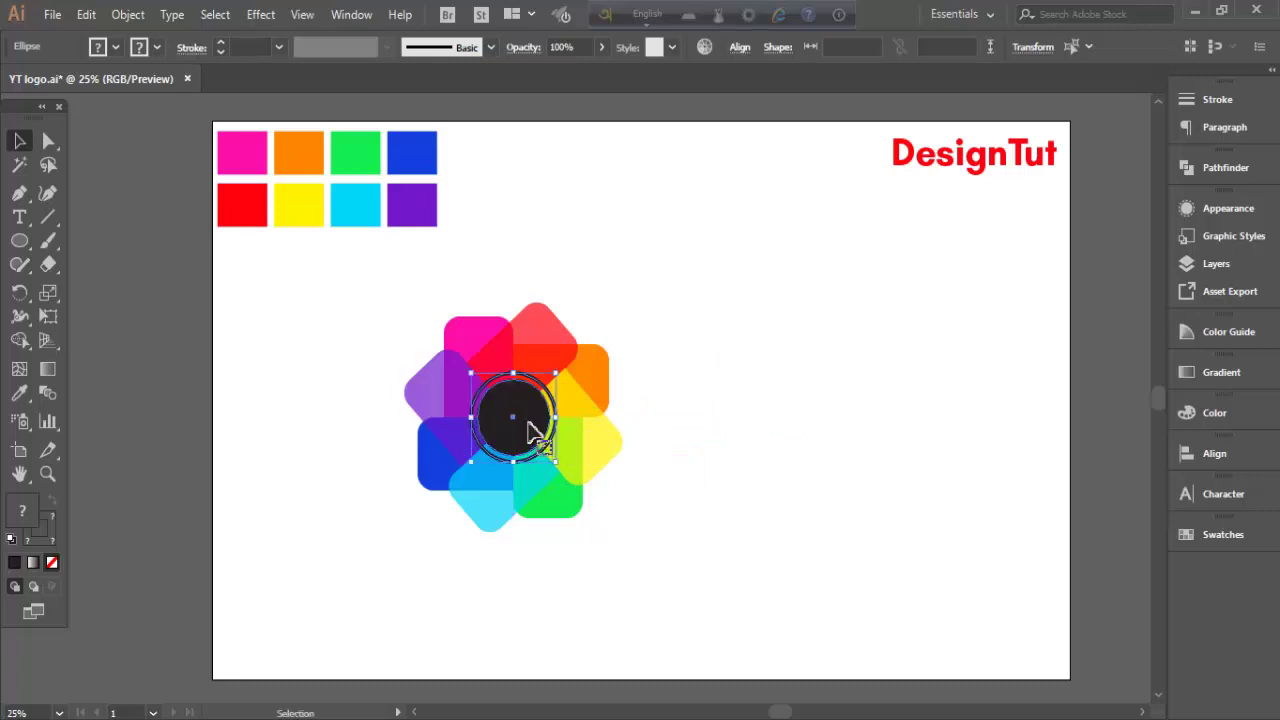
{"action": "left_click", "coordinate": [149, 280]}
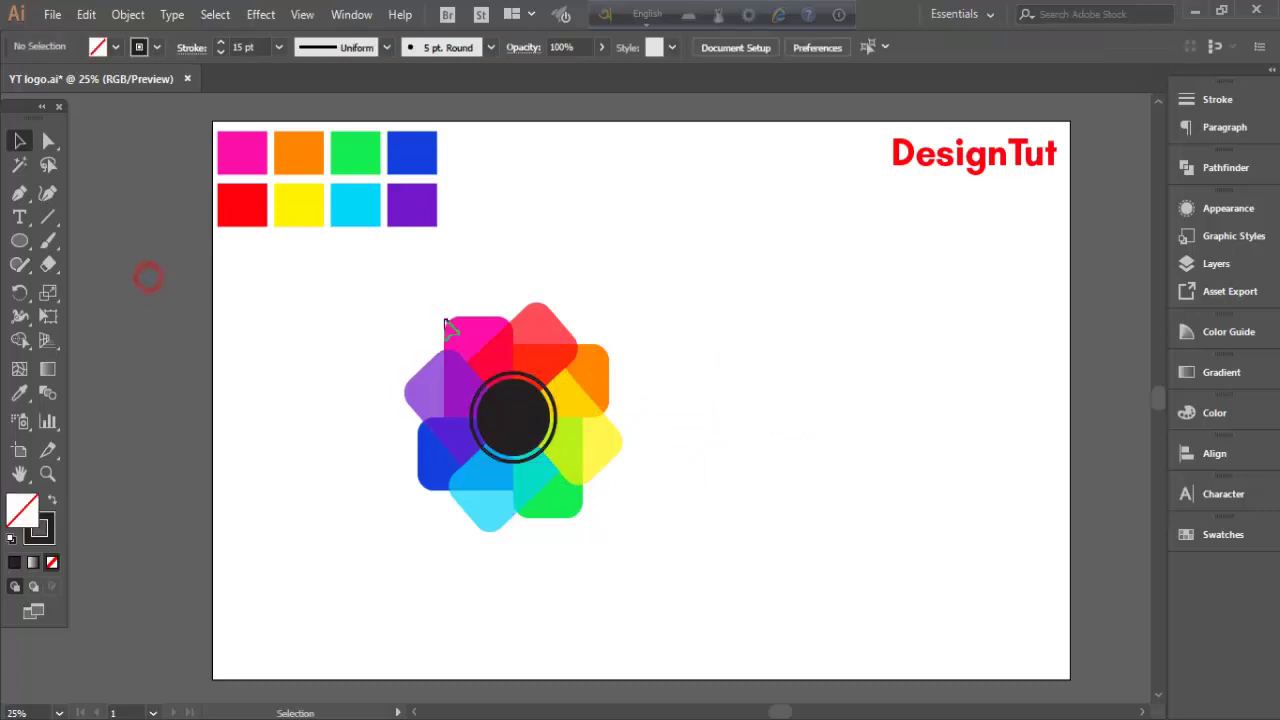
Change the outer ring's stroke colour to white.
{"action": "left_click", "coordinate": [490, 390]}
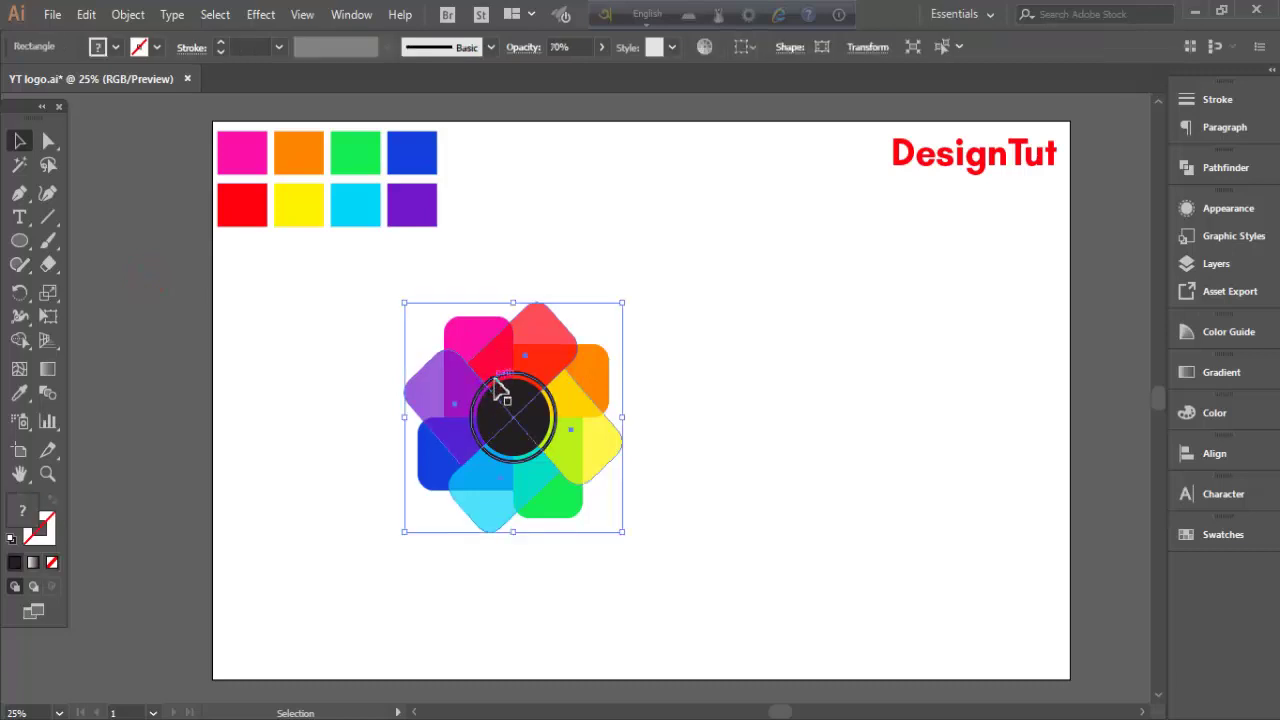
{"action": "left_click", "coordinate": [504, 374]}
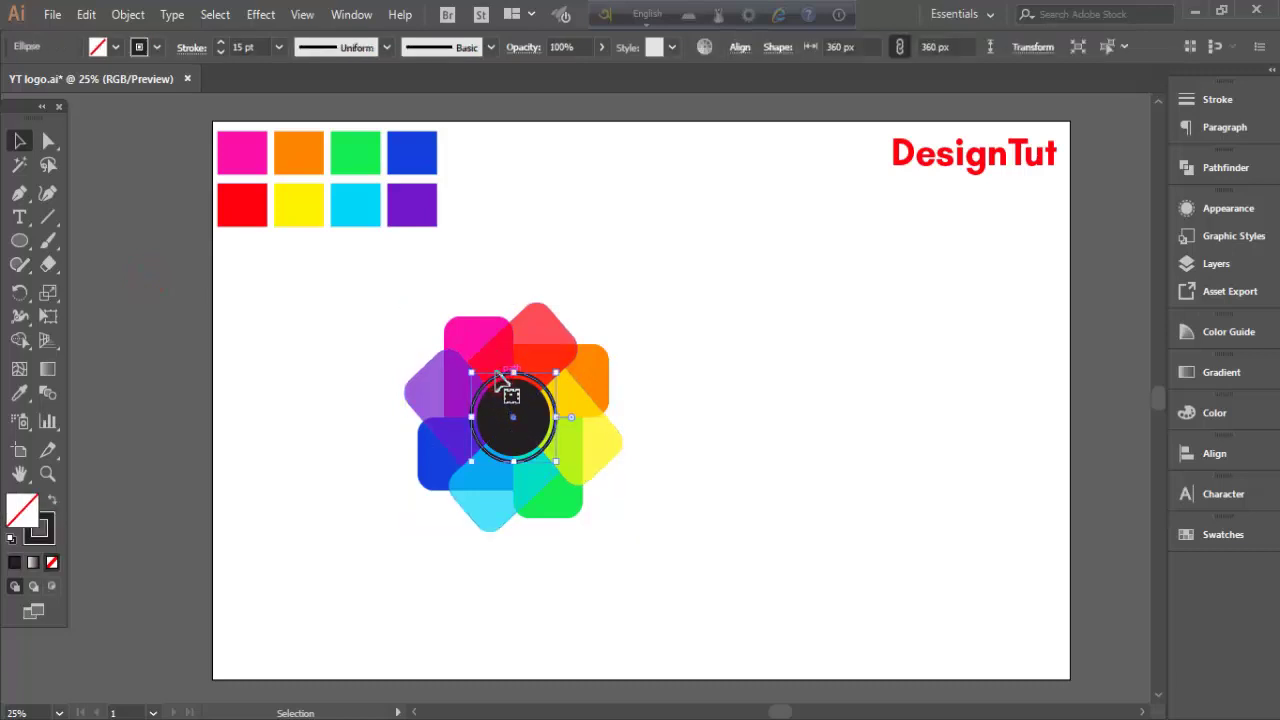
{"action": "left_click", "coordinate": [158, 48]}
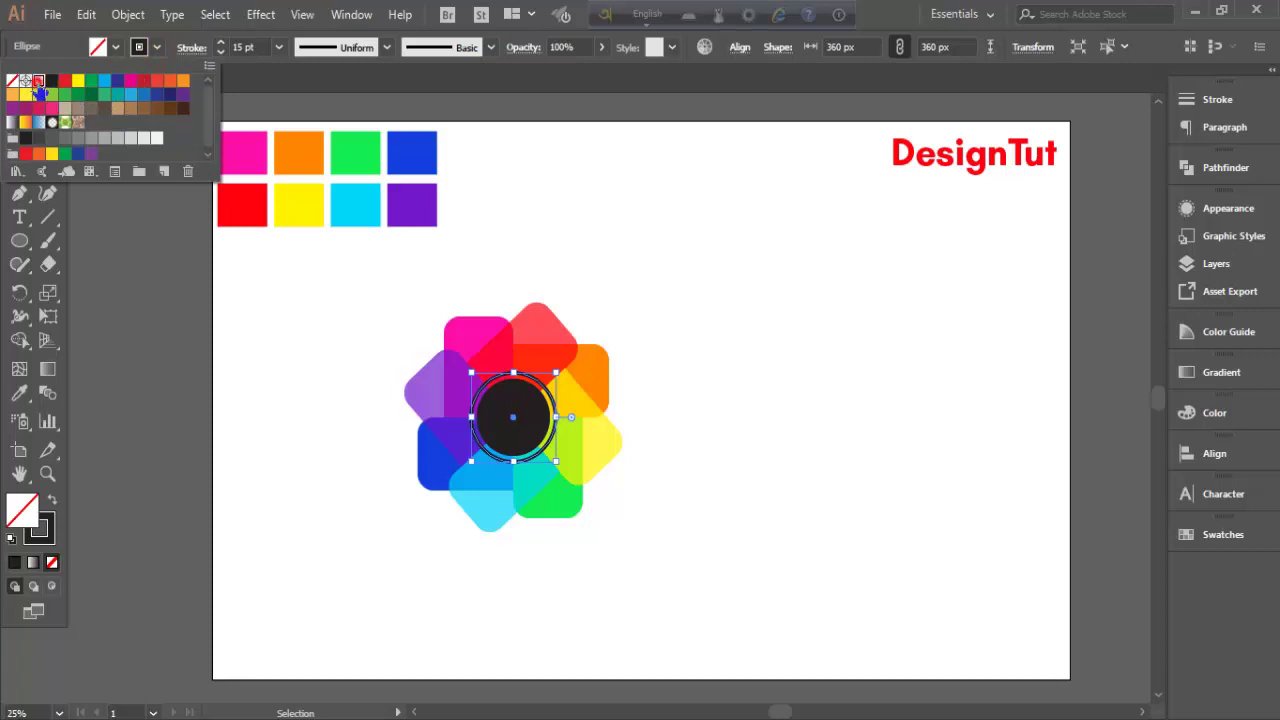
{"action": "left_click", "coordinate": [39, 89]}
{"action": "left_click", "coordinate": [571, 255]}
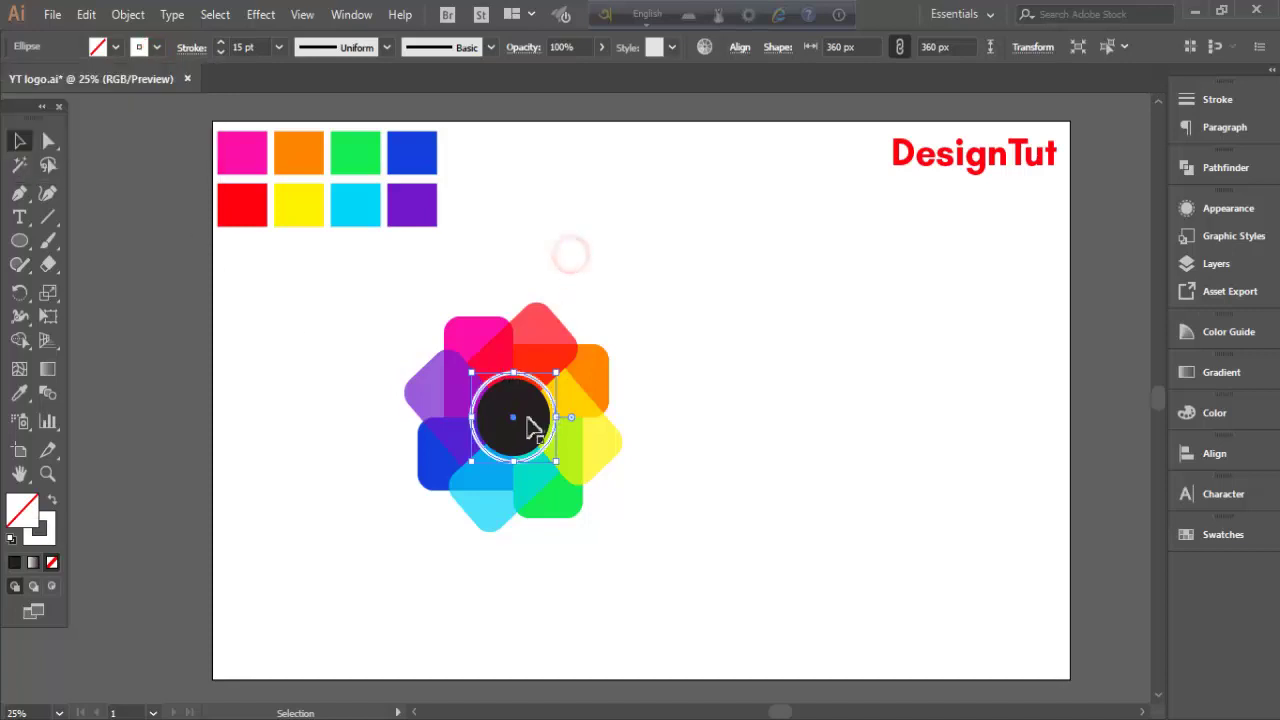
Change the inner circle's fill to white and deselect it.
{"action": "key", "text": "shift+x"}
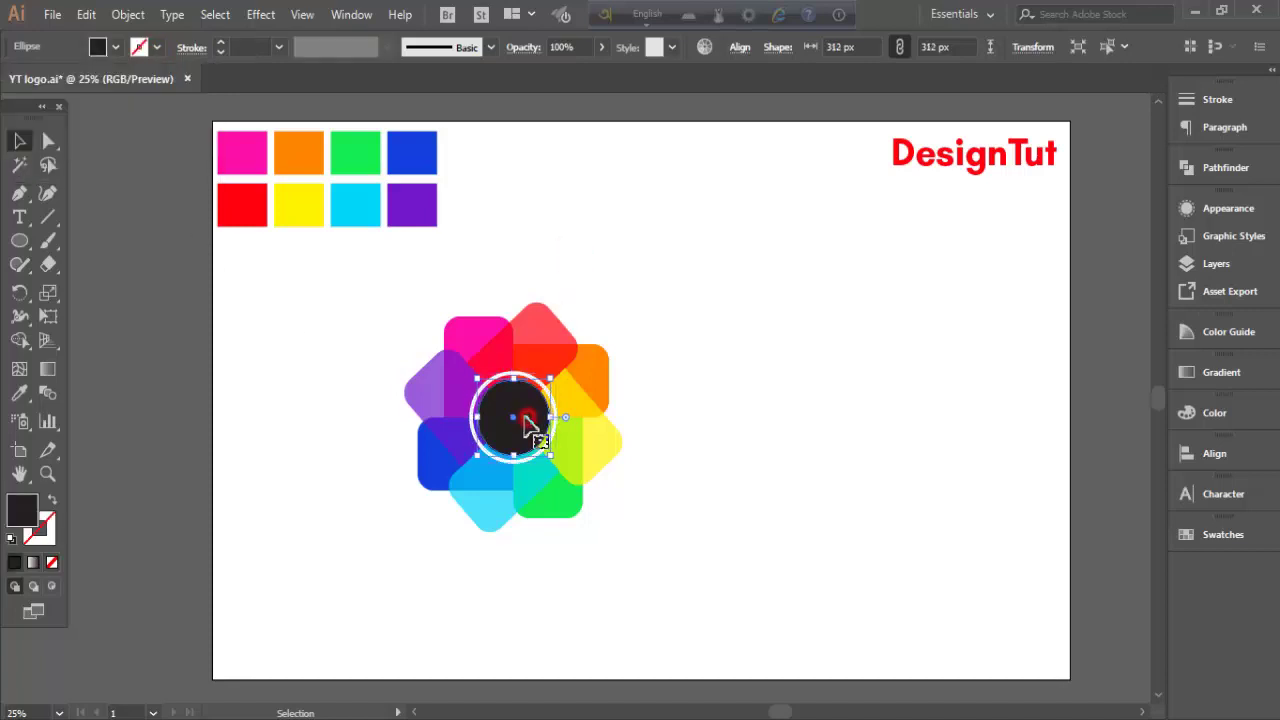
{"action": "left_click", "coordinate": [115, 48]}
{"action": "left_click", "coordinate": [39, 89]}
{"action": "left_click", "coordinate": [182, 330]}
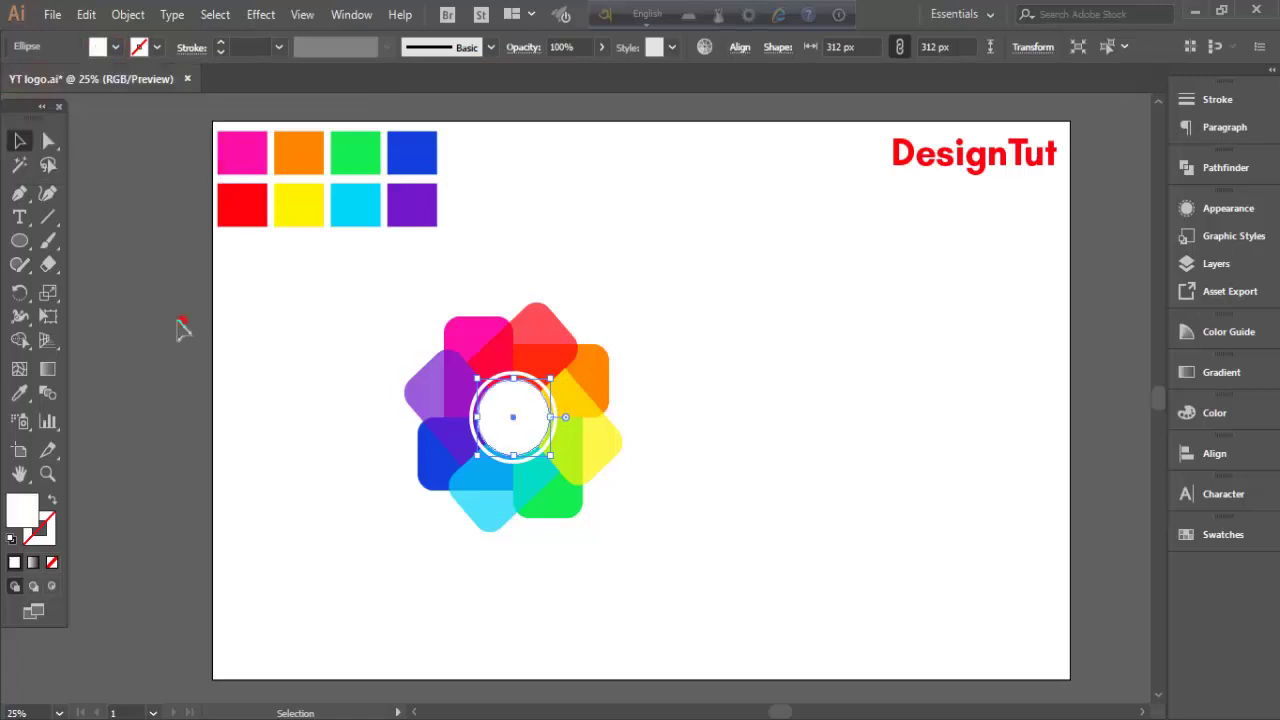
{"action": "left_click", "coordinate": [166, 317]}
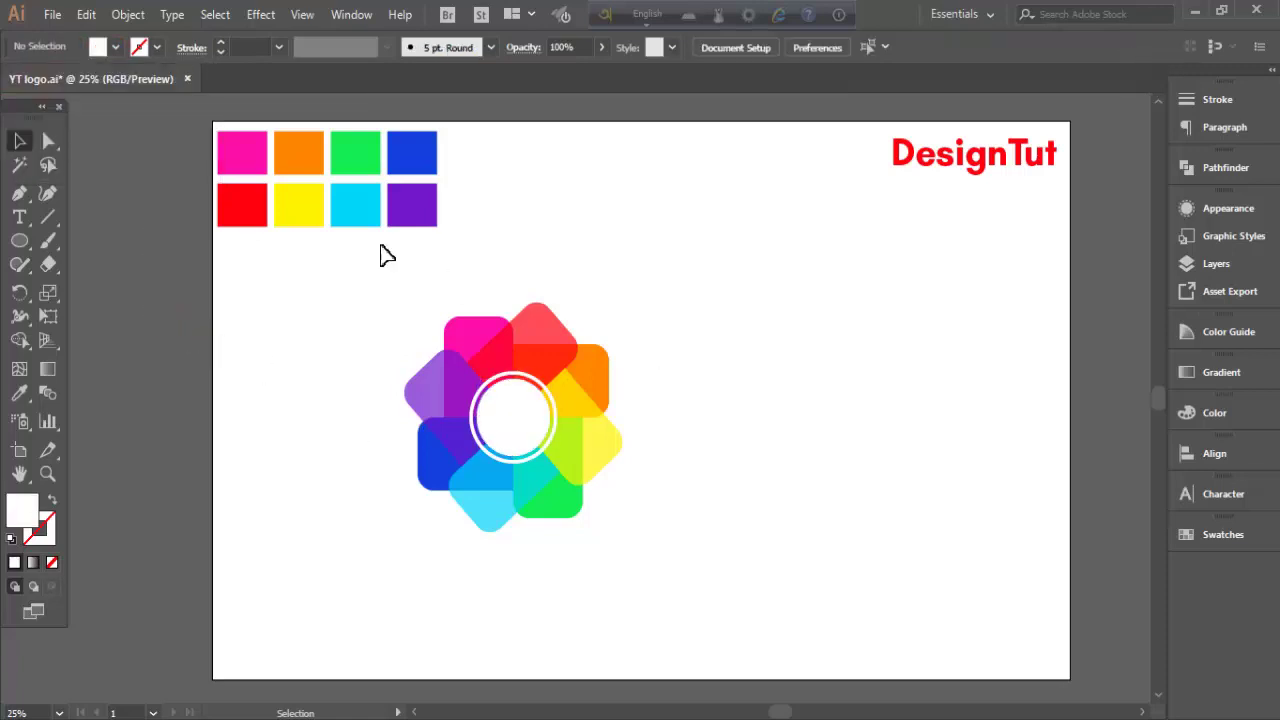
Add the letter "D" as text in the empty area beside the pinwheel and set its font size to 178 pt.
{"action": "left_click", "coordinate": [18, 222]}
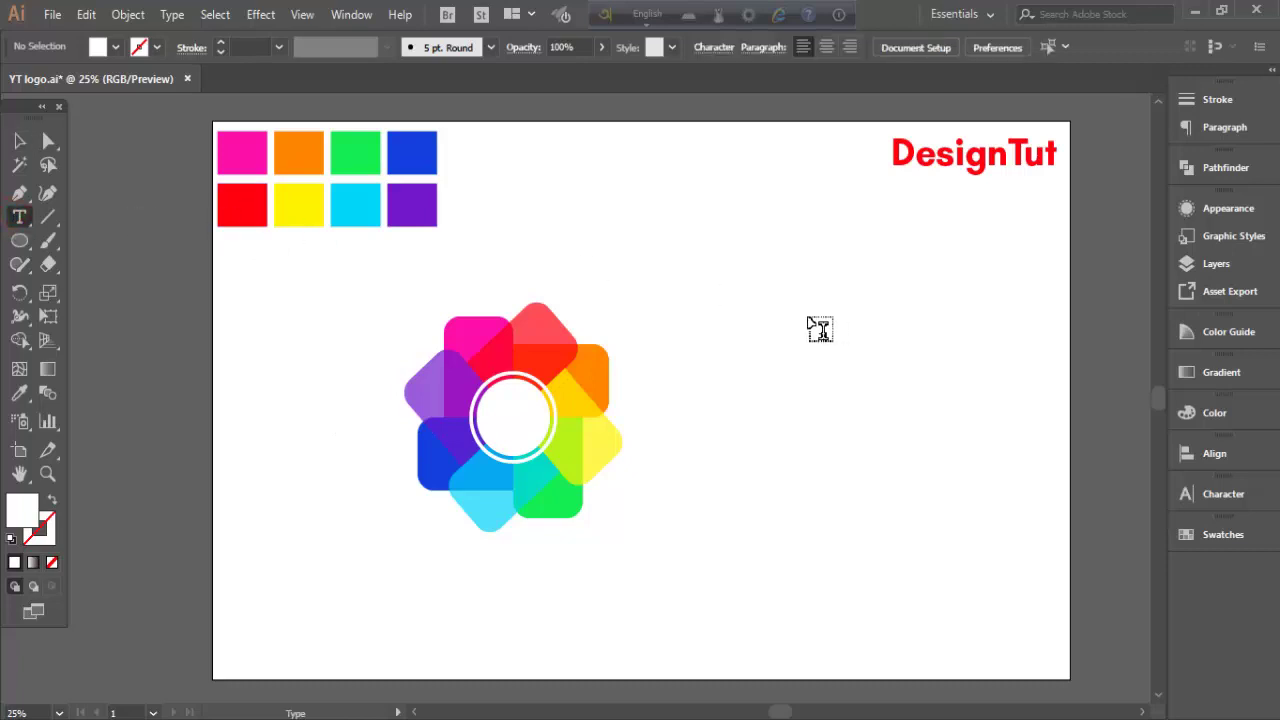
{"action": "left_click", "coordinate": [765, 308]}
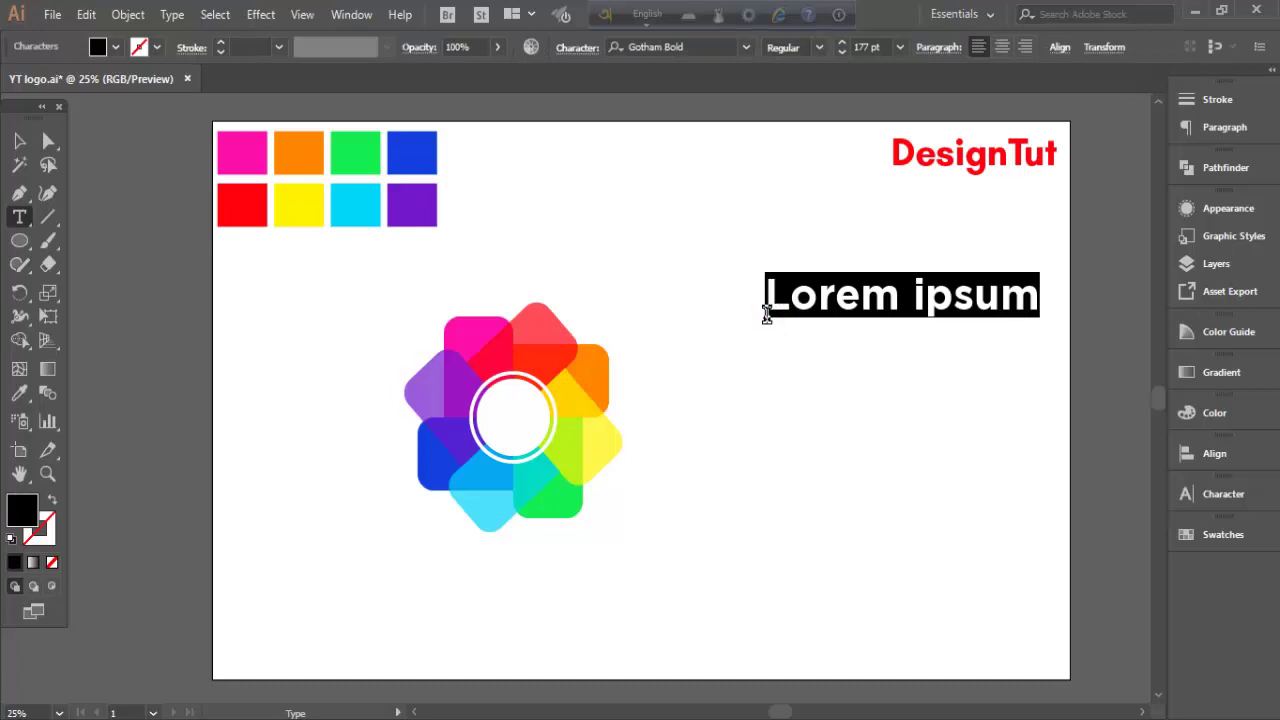
{"action": "type", "text": "D"}
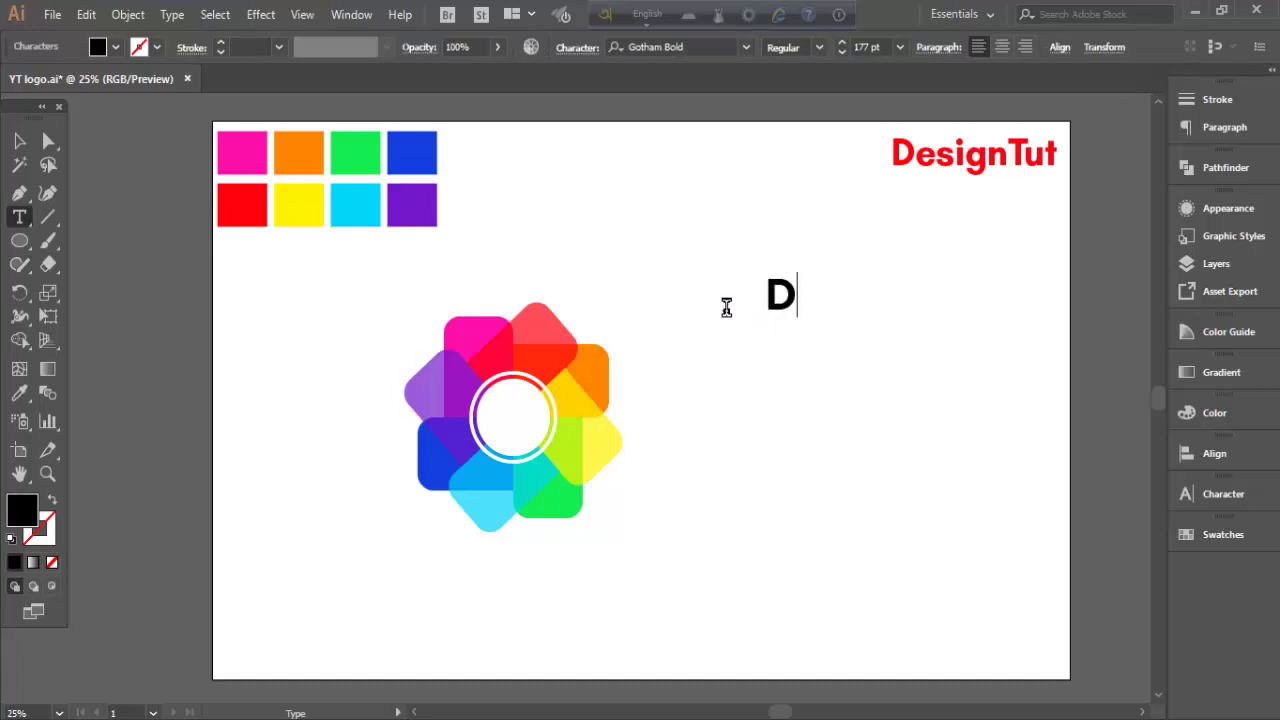
{"action": "left_click", "coordinate": [19, 140]}
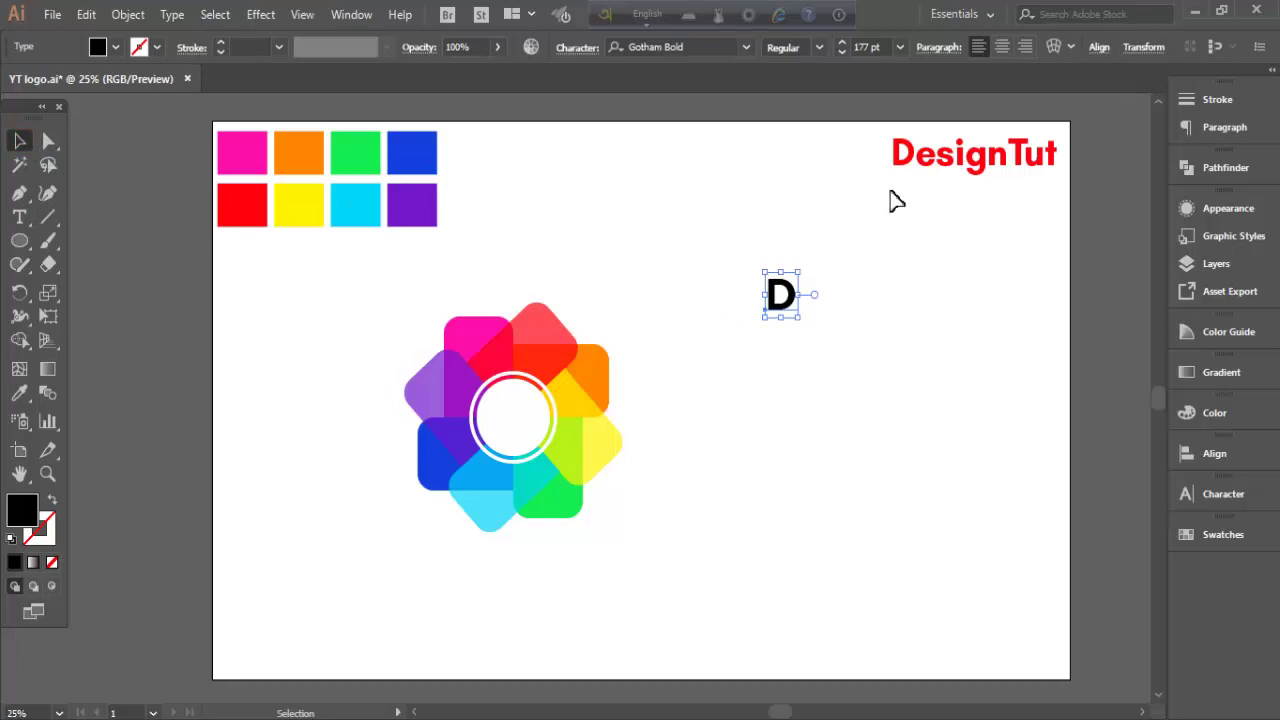
{"action": "left_click", "coordinate": [842, 42]}
Add a separate letter "T" as text and move it just above and to the left of the D.
{"action": "left_click", "coordinate": [19, 217]}
{"action": "left_click", "coordinate": [676, 197]}
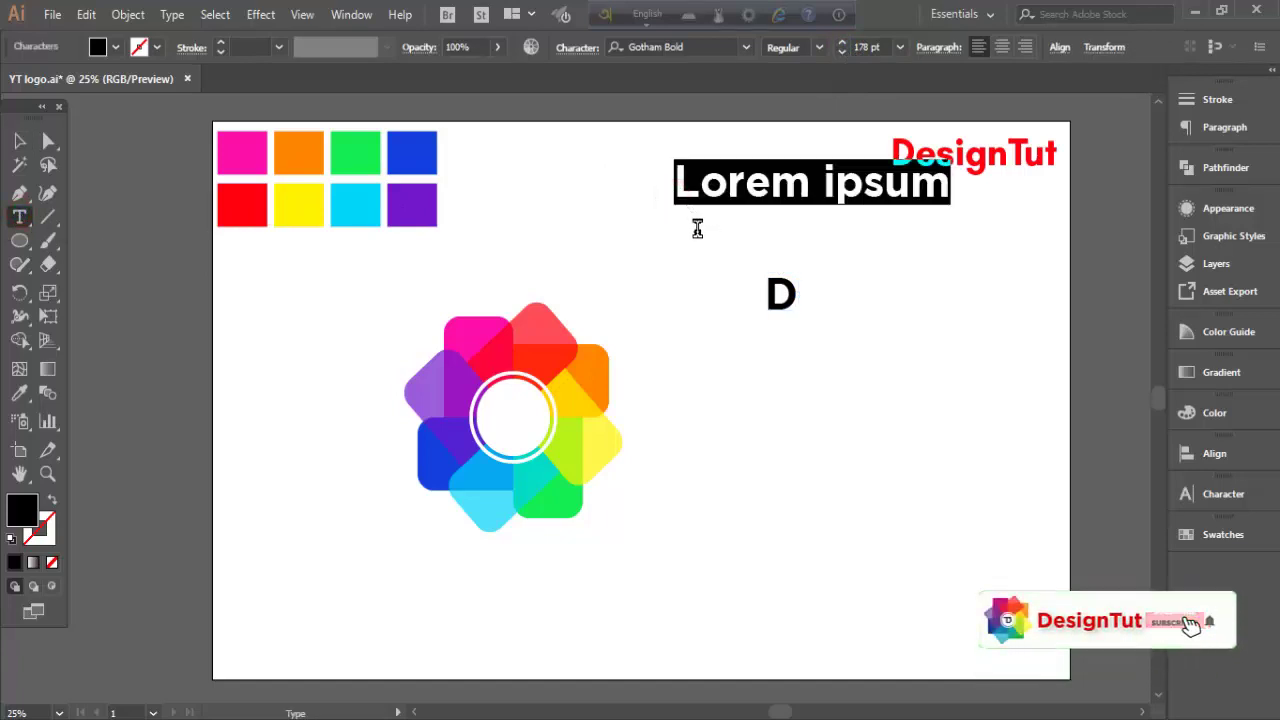
{"action": "type", "text": "T"}
{"action": "left_click", "coordinate": [19, 141]}
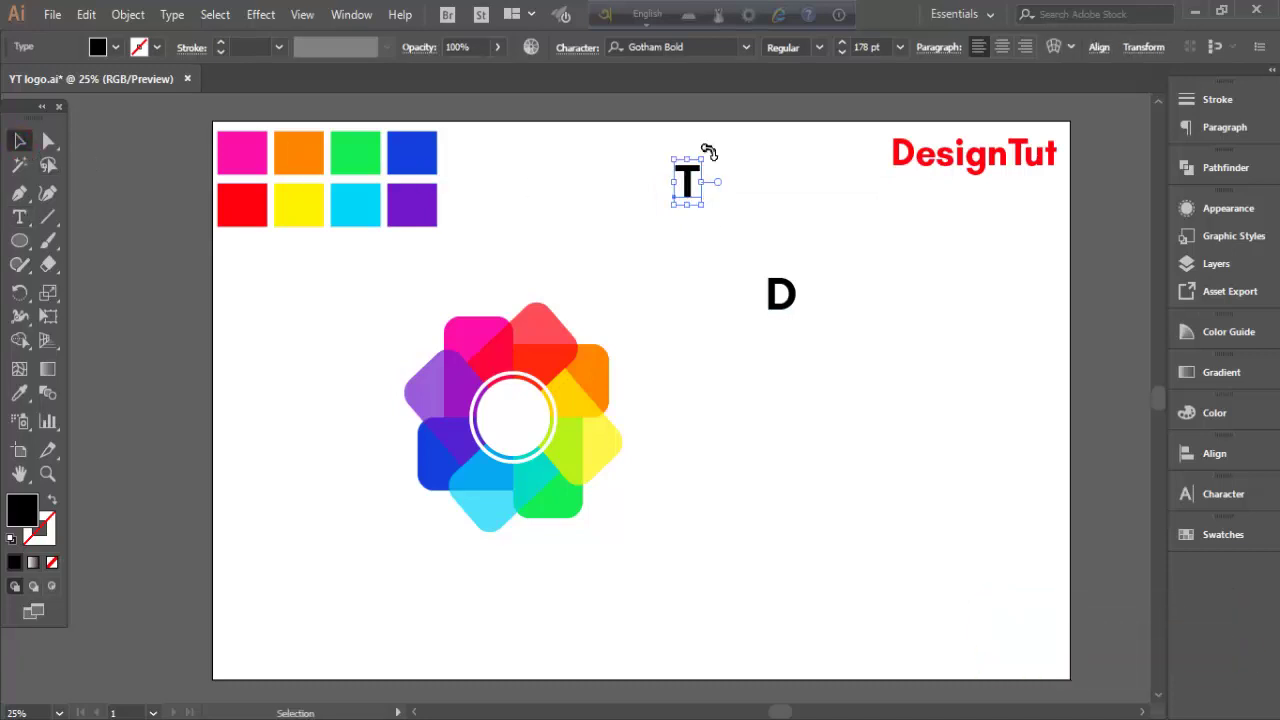
{"action": "left_click_drag", "start_coordinate": [692, 183], "coordinate": [760, 260]}
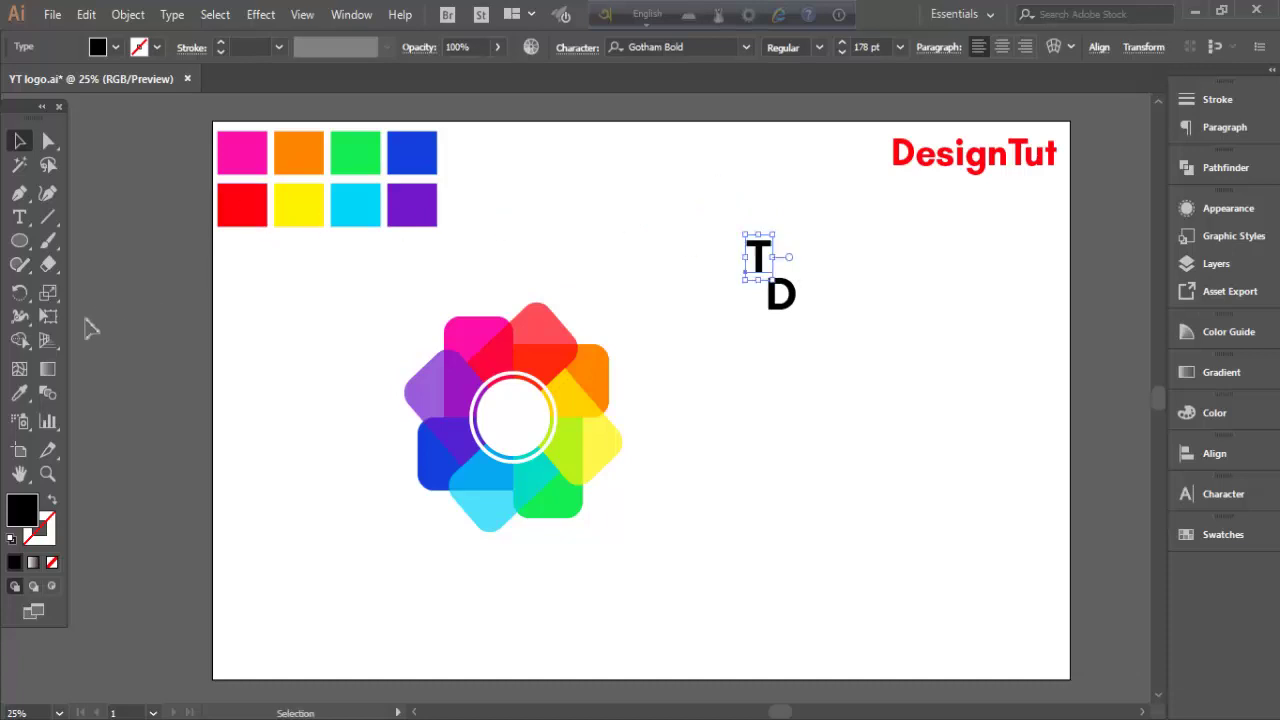
Colour the T with the green sampled from the palette squares and move it to overlap the D's left stem.
{"action": "left_click", "coordinate": [21, 392]}
{"action": "left_click", "coordinate": [362, 145]}
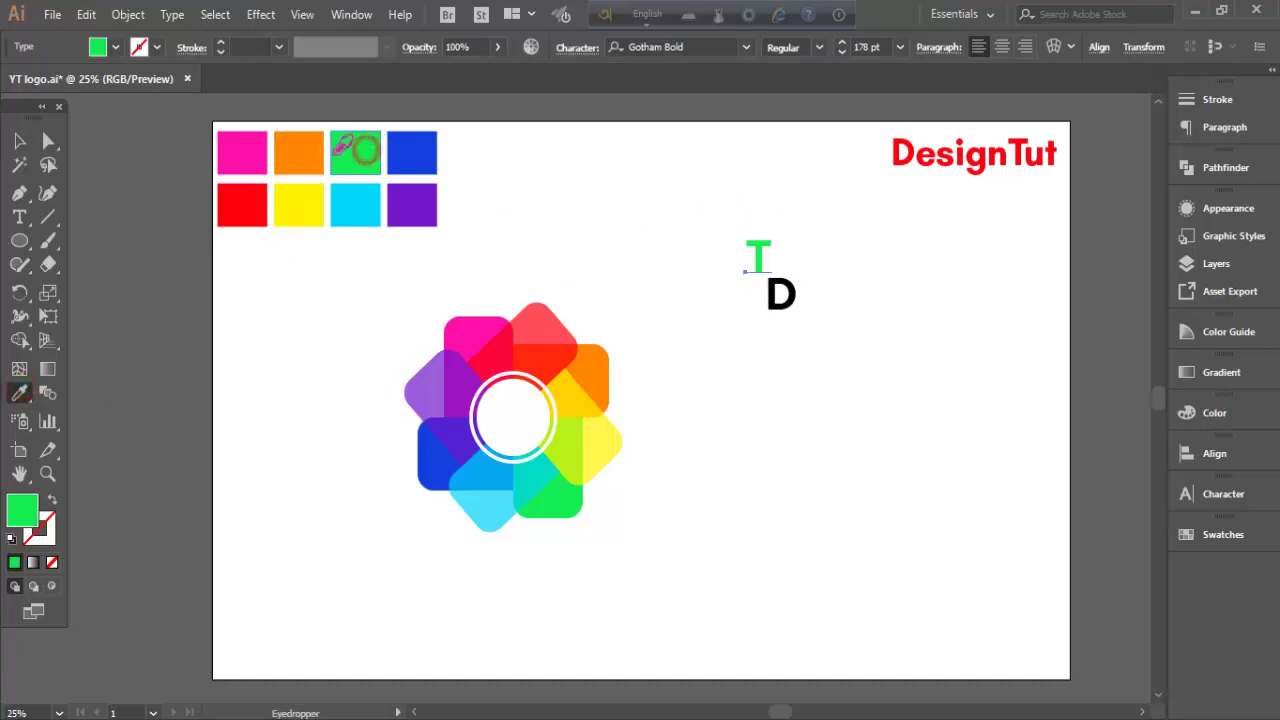
{"action": "left_click", "coordinate": [22, 142]}
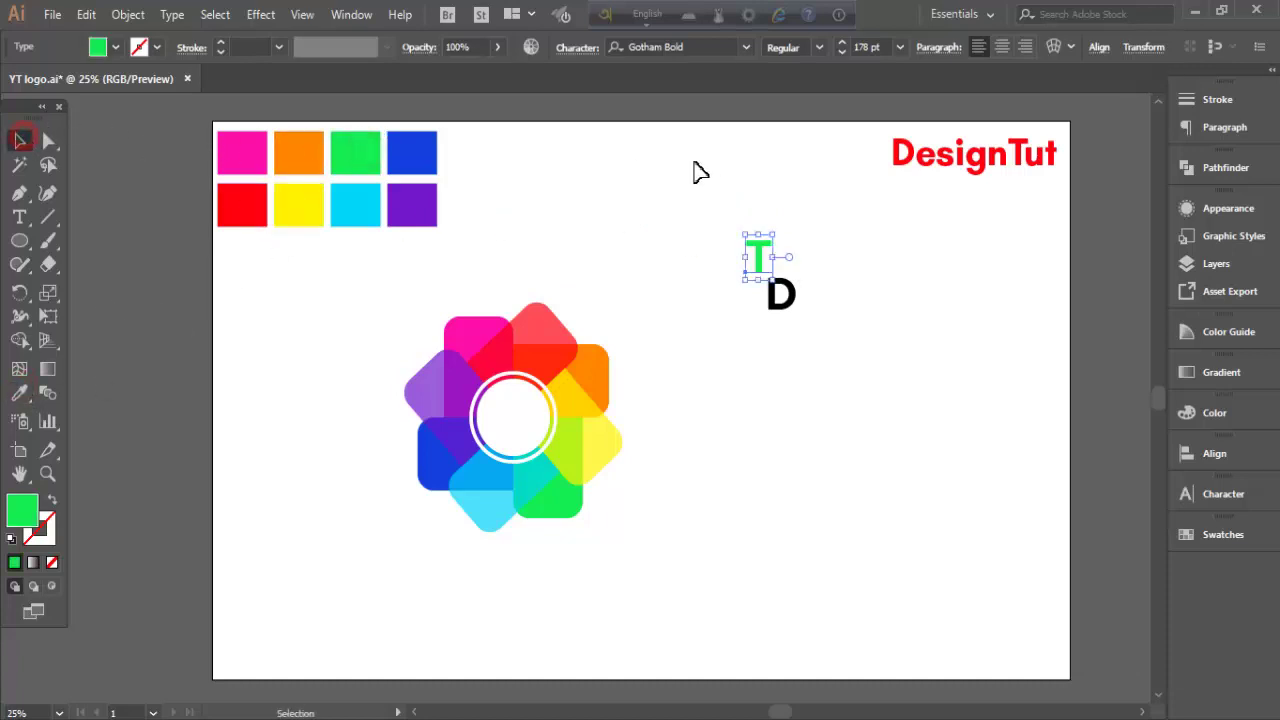
{"action": "left_click_drag", "start_coordinate": [763, 260], "coordinate": [776, 293]}
{"action": "left_click", "coordinate": [686, 304]}
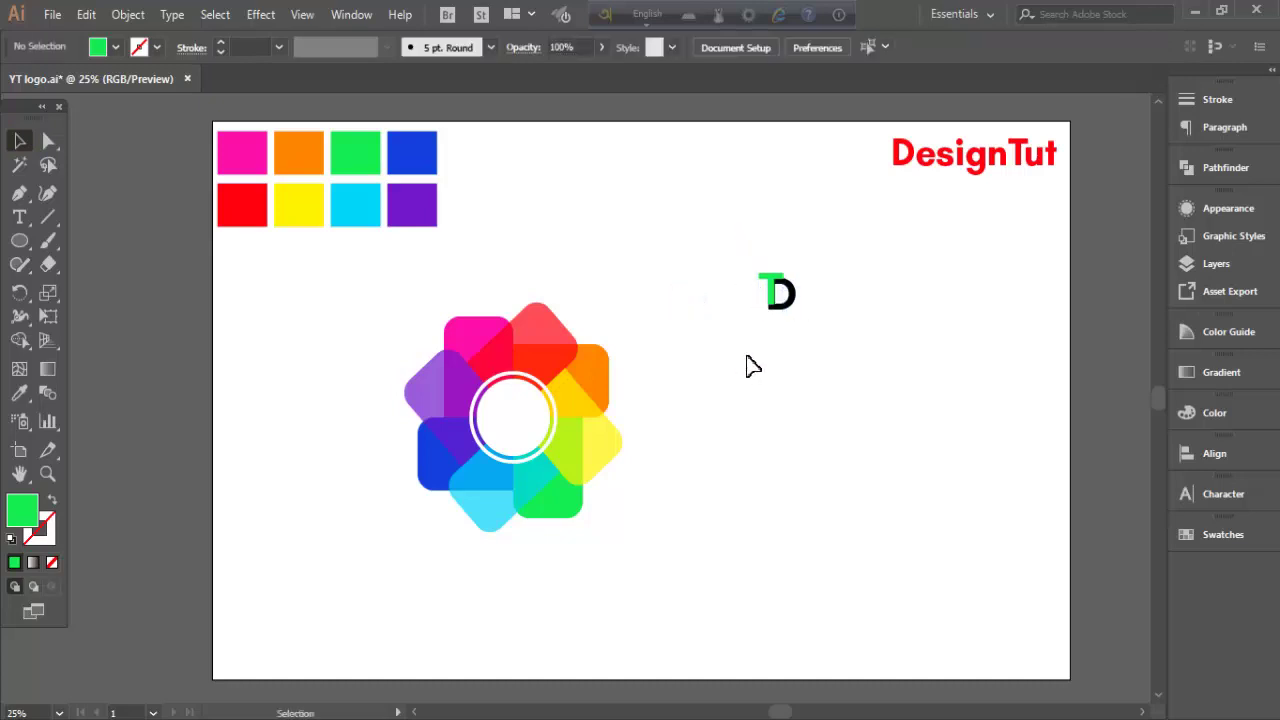
Colour the D with the red sampled from the palette squares and deselect it.
{"action": "left_click", "coordinate": [790, 298]}
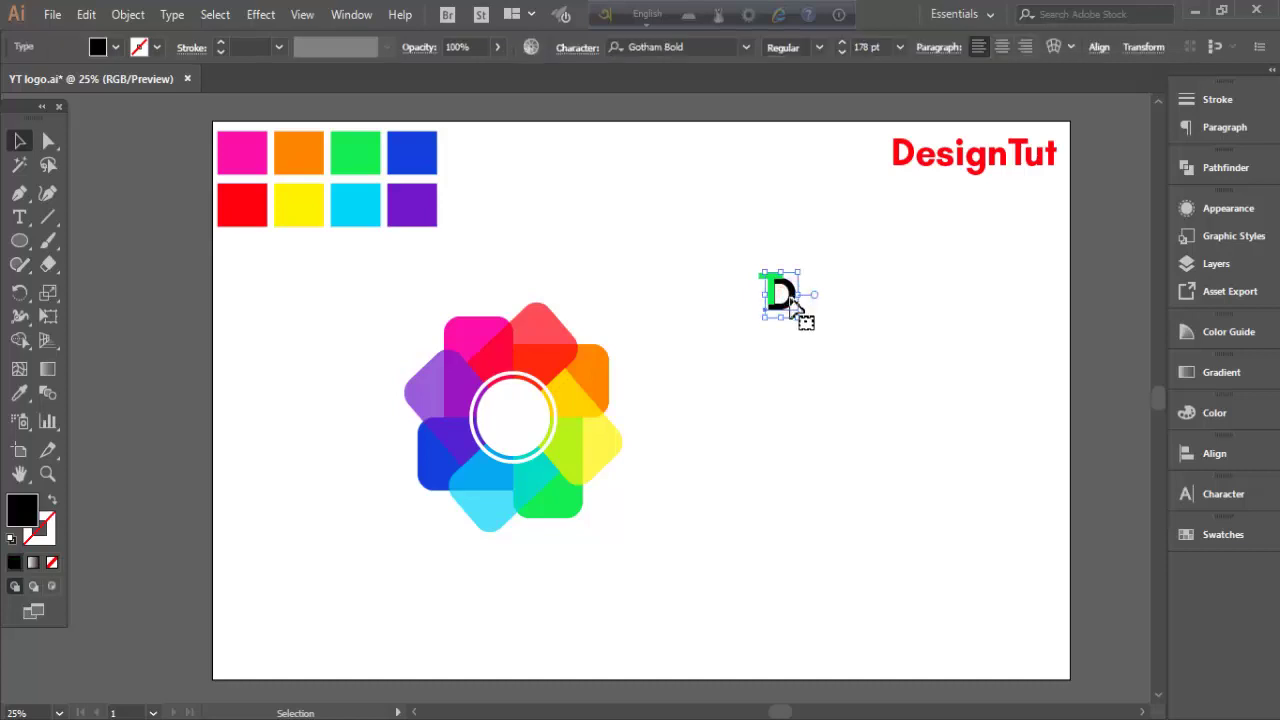
{"action": "left_click", "coordinate": [19, 393]}
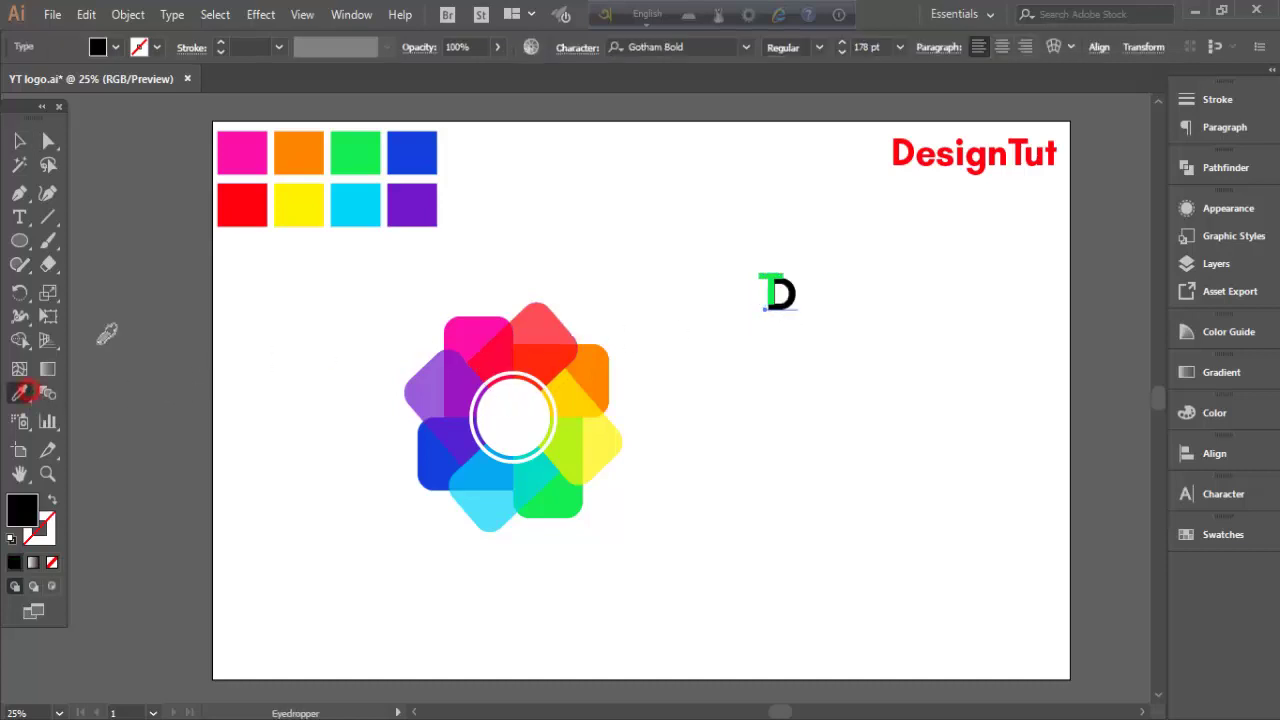
{"action": "left_click", "coordinate": [236, 200]}
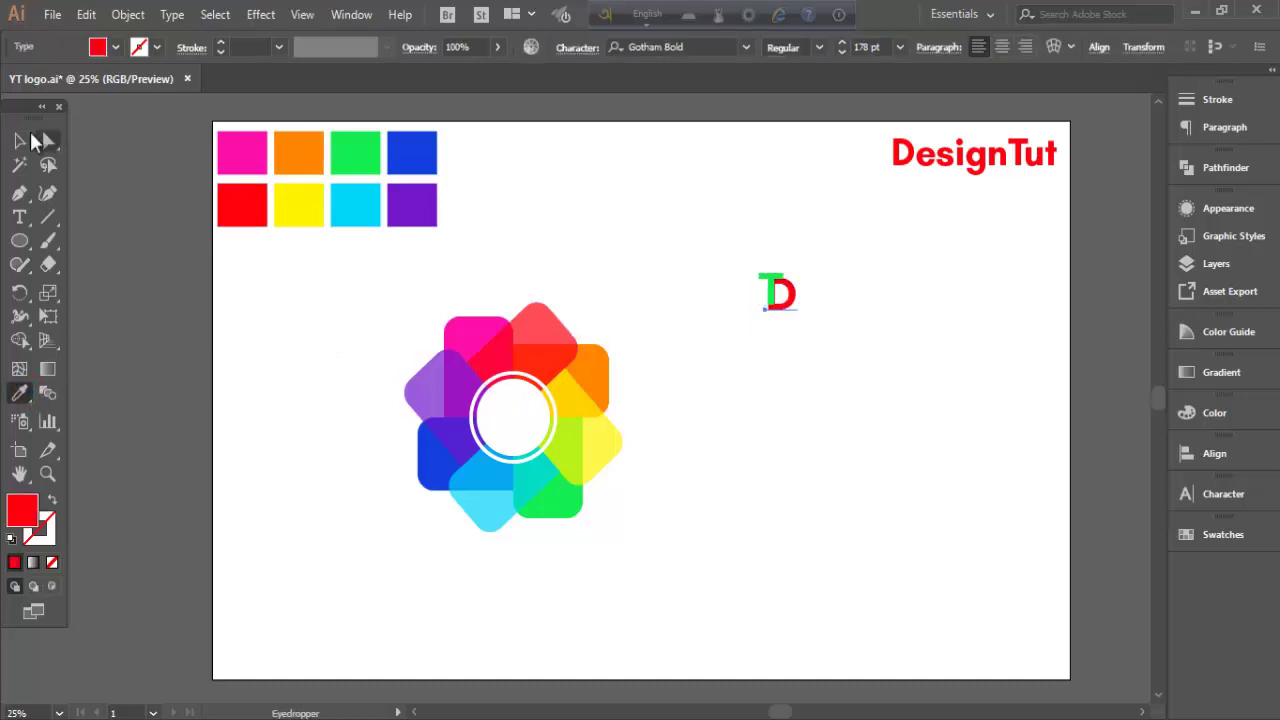
{"action": "left_click", "coordinate": [18, 141]}
{"action": "left_click", "coordinate": [569, 200]}
Select the T and D together, move them into the centre of the white circle, and deselect them.
{"action": "left_click_drag", "start_coordinate": [734, 227], "coordinate": [838, 343]}
{"action": "right_click", "coordinate": [774, 292]}
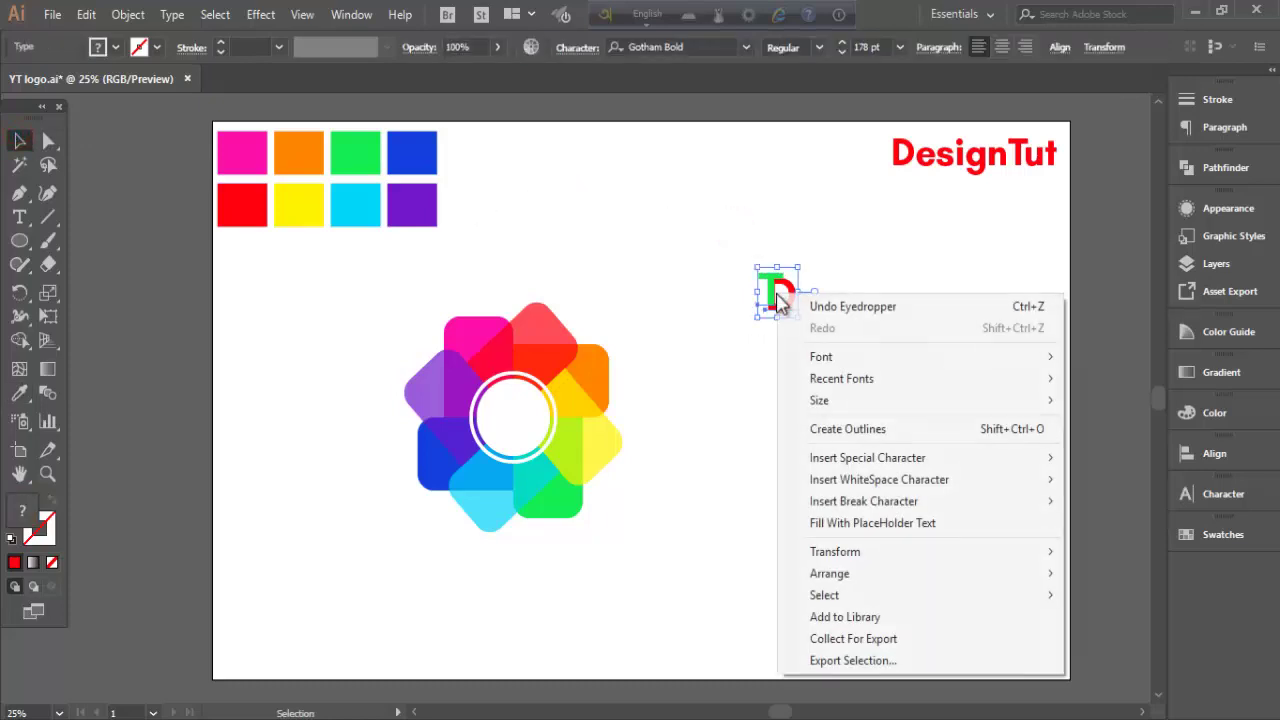
{"action": "left_click", "coordinate": [690, 363]}
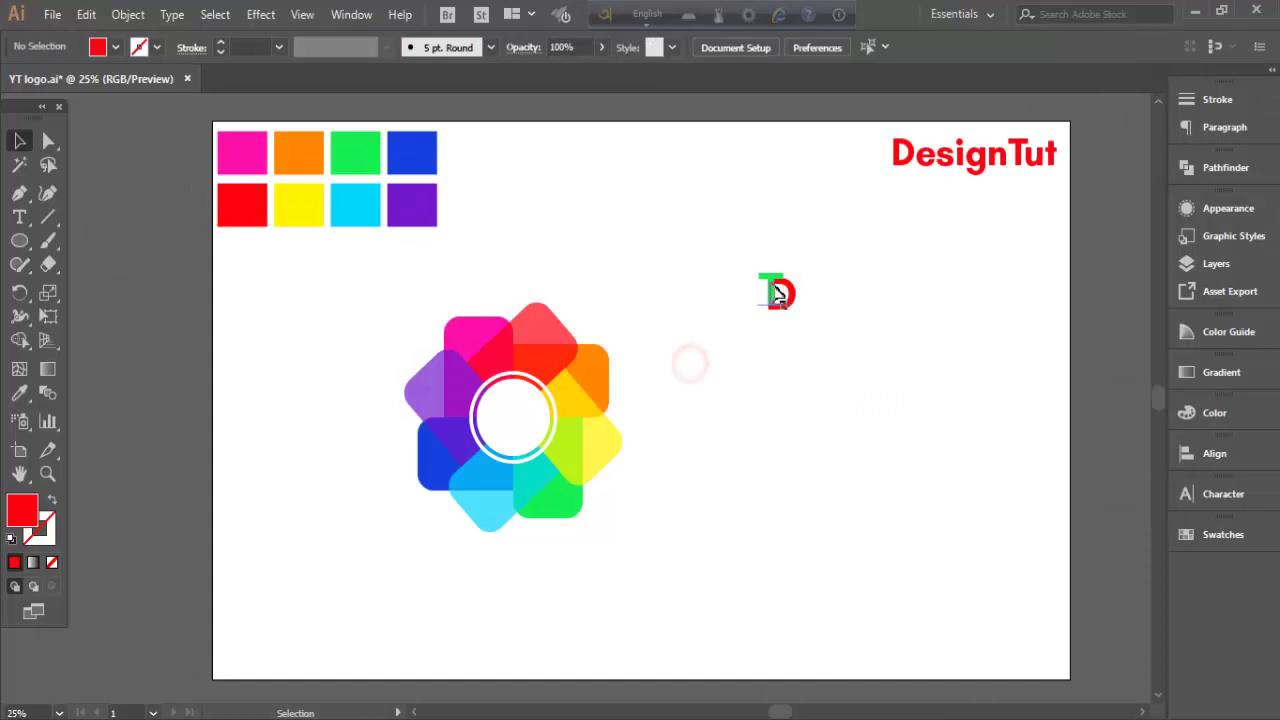
{"action": "left_click_drag", "start_coordinate": [740, 251], "coordinate": [510, 421]}
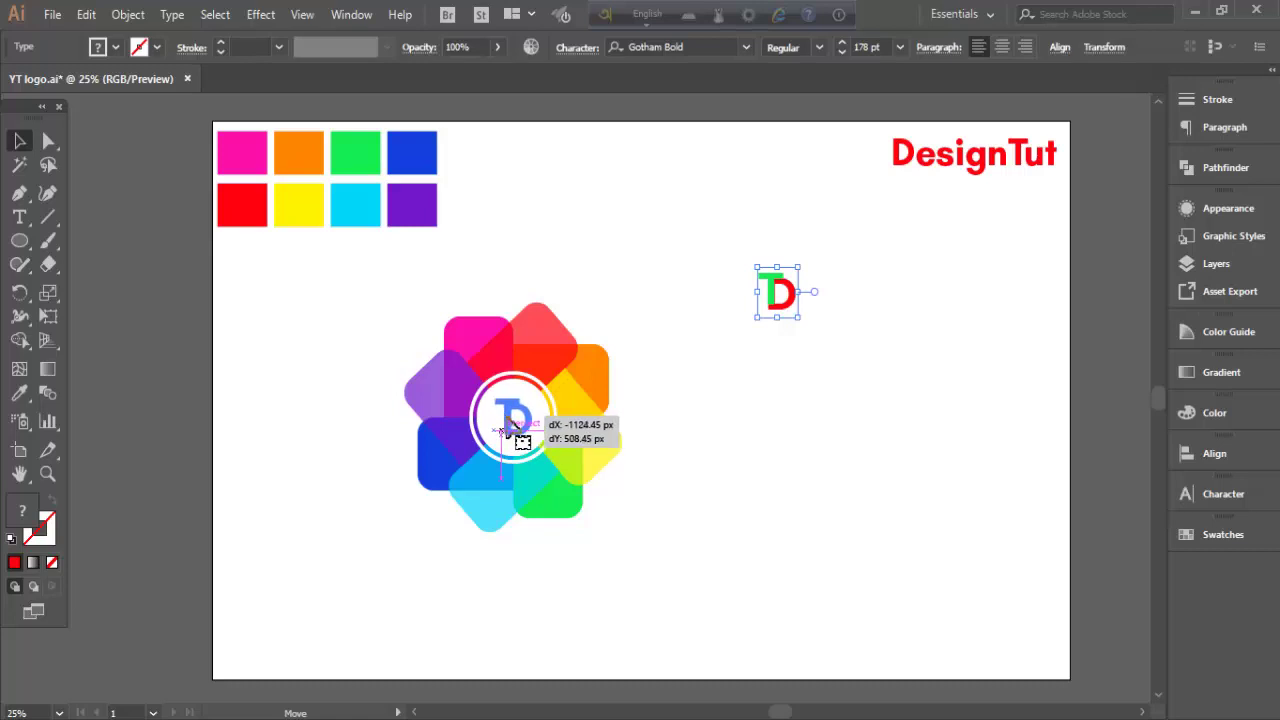
{"action": "left_click_drag", "start_coordinate": [508, 425], "coordinate": [513, 428]}
{"action": "left_click", "coordinate": [707, 455]}
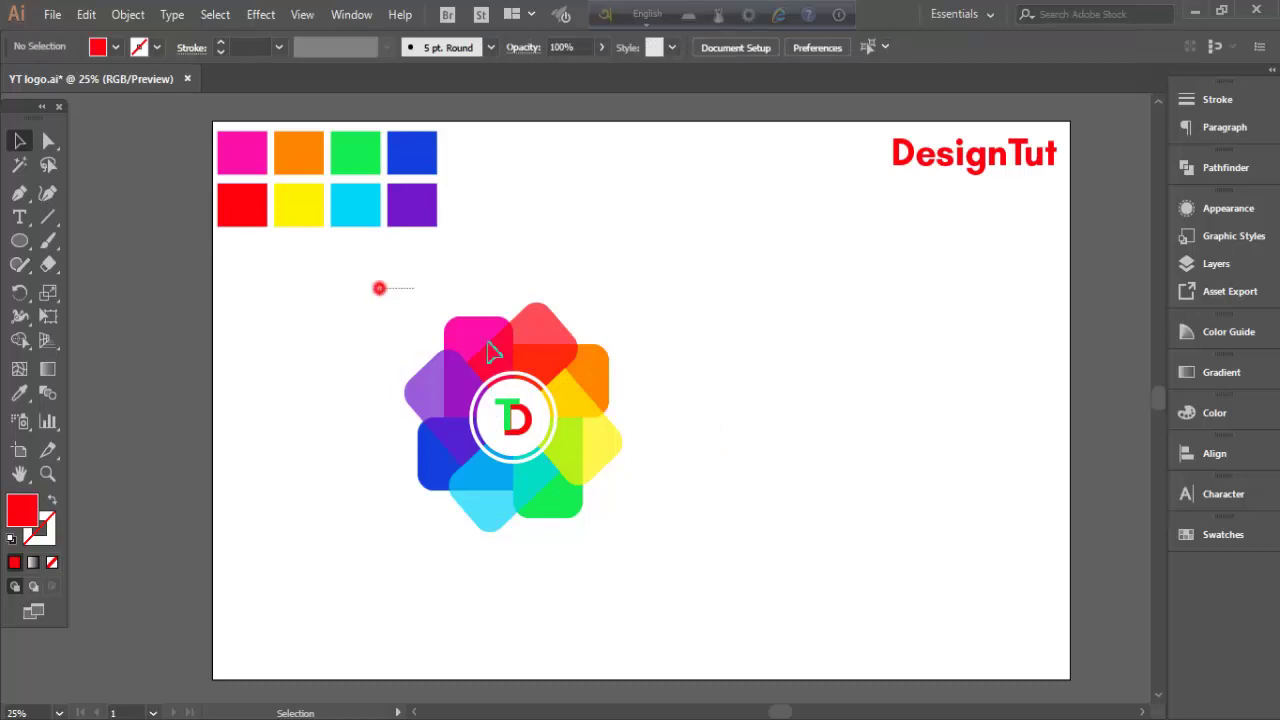
Select the pinwheels, white circle, ring and TD monogram and group them into one emblem.
{"action": "left_click_drag", "start_coordinate": [379, 288], "coordinate": [680, 550]}
{"action": "right_click", "coordinate": [520, 425]}
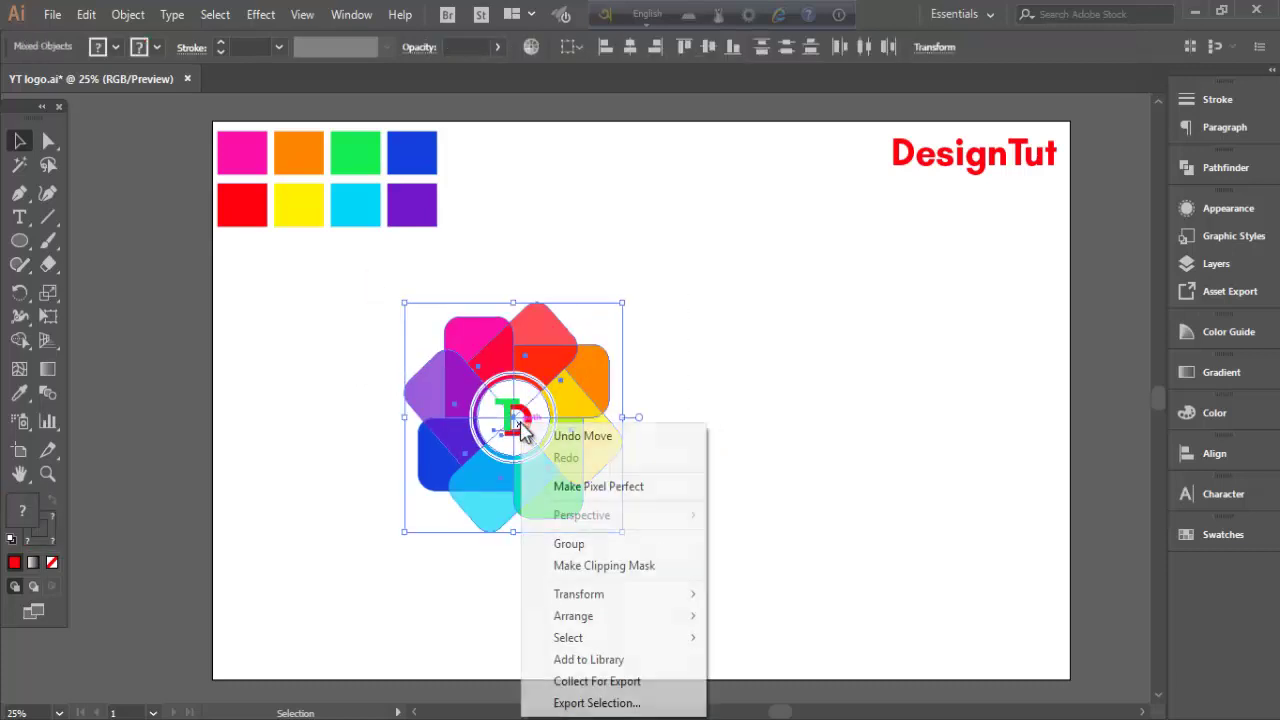
{"action": "left_click", "coordinate": [569, 543]}
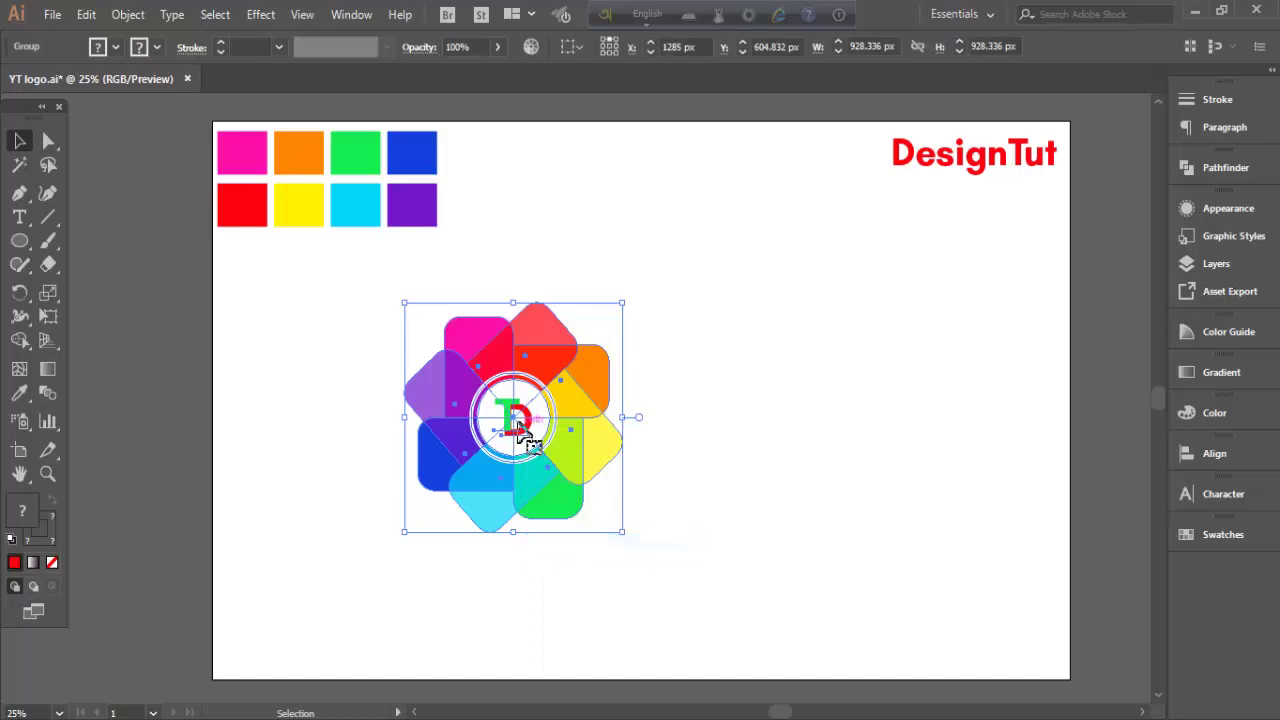
Move the grouped emblem to the middle of the artboard and place the DesignTut text just below it, leaving nothing selected.
{"action": "left_click_drag", "start_coordinate": [520, 425], "coordinate": [642, 386]}
{"action": "left_click", "coordinate": [871, 350]}
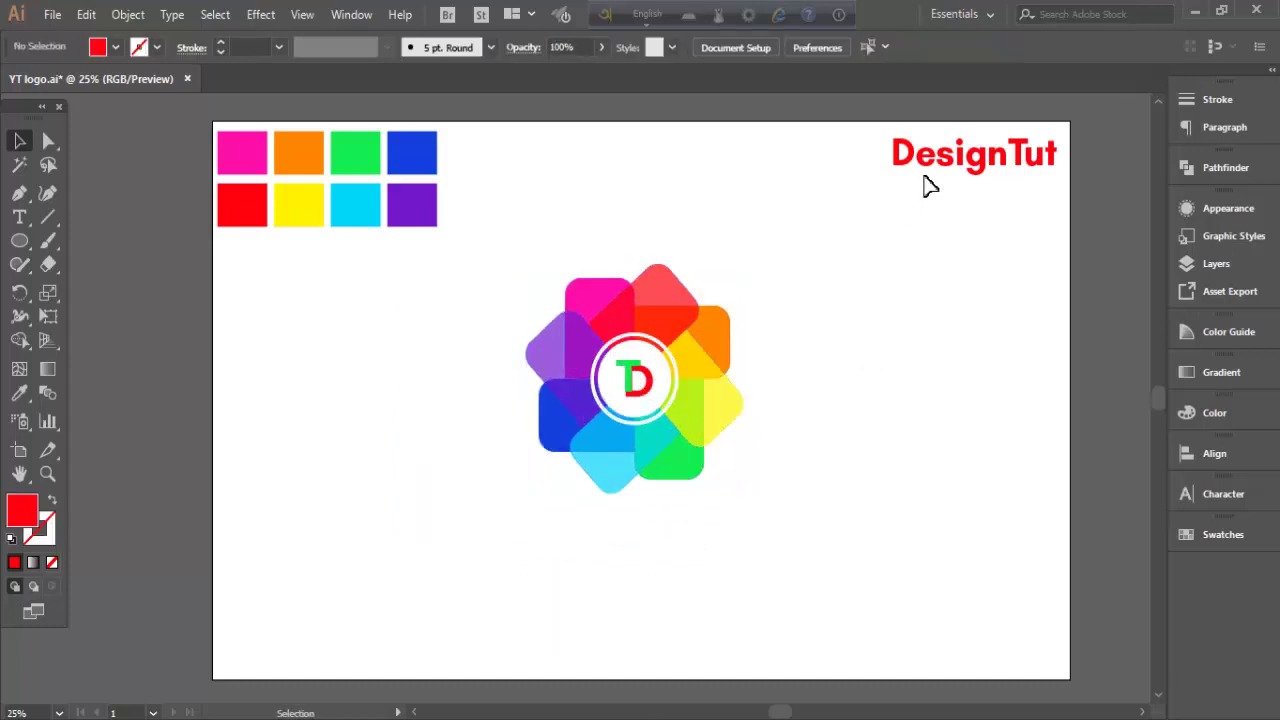
{"action": "left_click_drag", "start_coordinate": [944, 160], "coordinate": [604, 541]}
{"action": "left_click", "coordinate": [455, 460]}
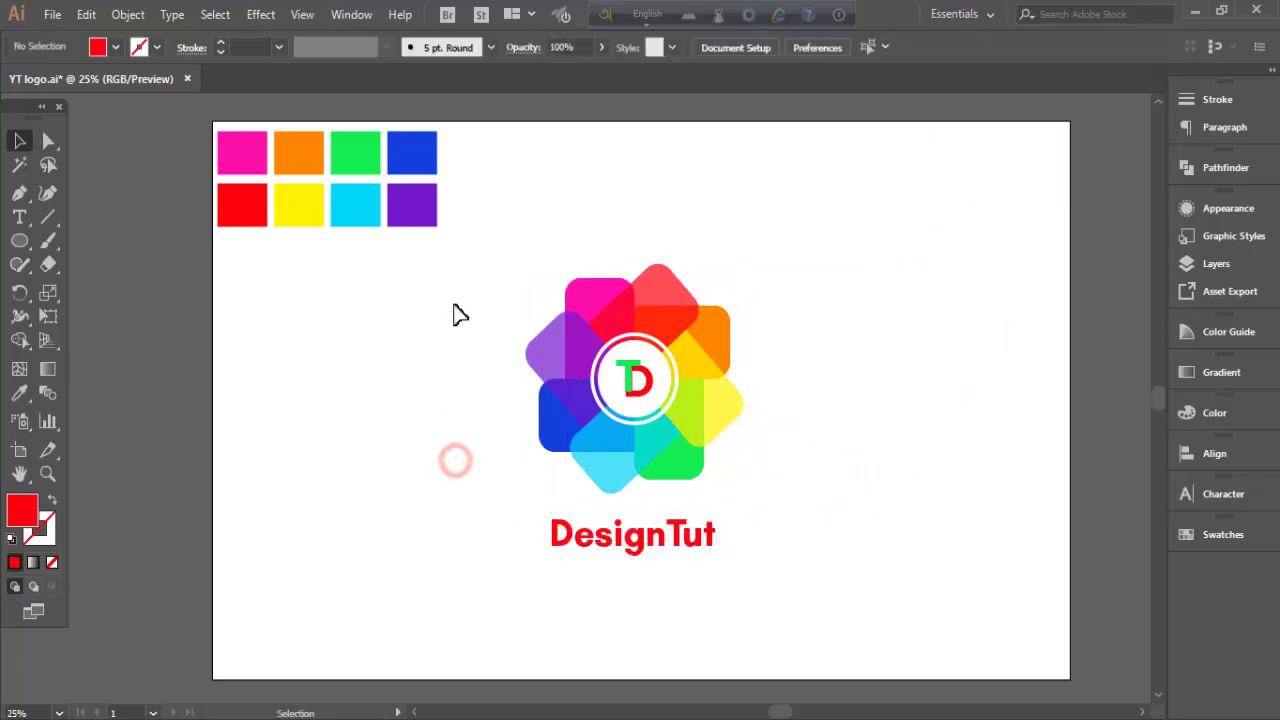
Align the emblem and the DesignTut text on their horizontal centres, relative to the selection, and deselect them.
{"action": "left_click_drag", "start_coordinate": [466, 289], "coordinate": [760, 598]}
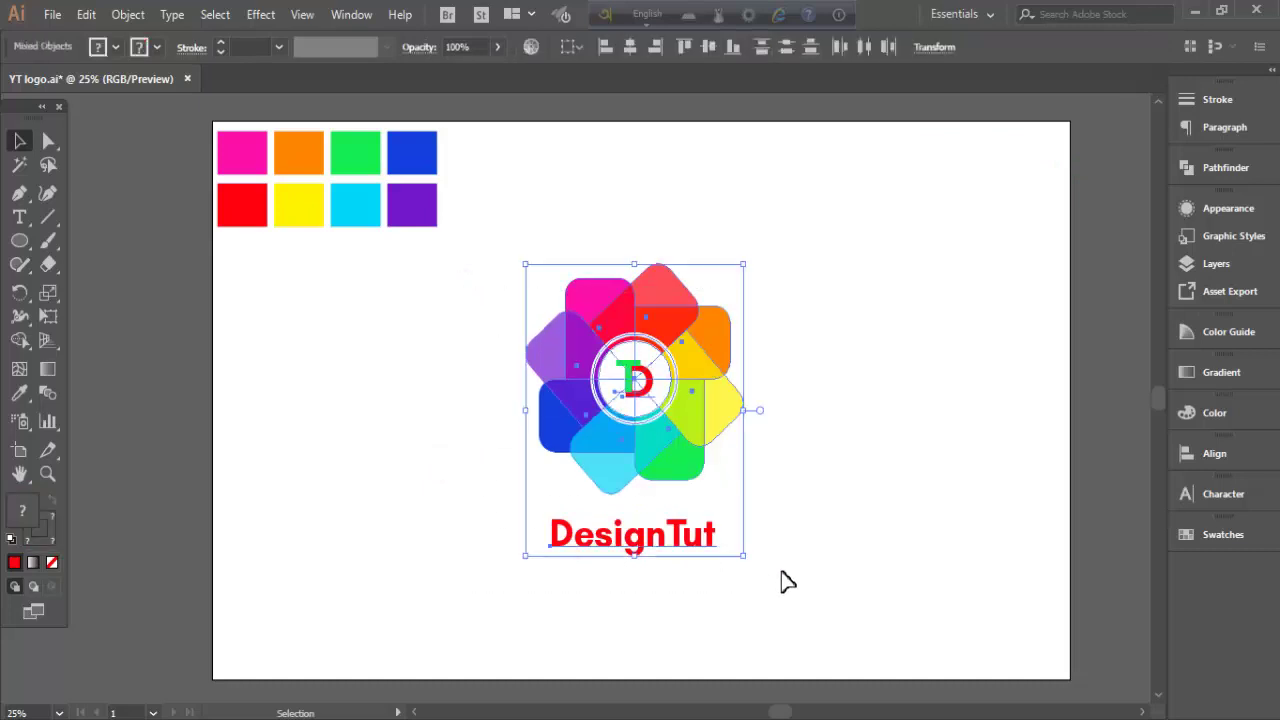
{"action": "left_click", "coordinate": [1206, 453]}
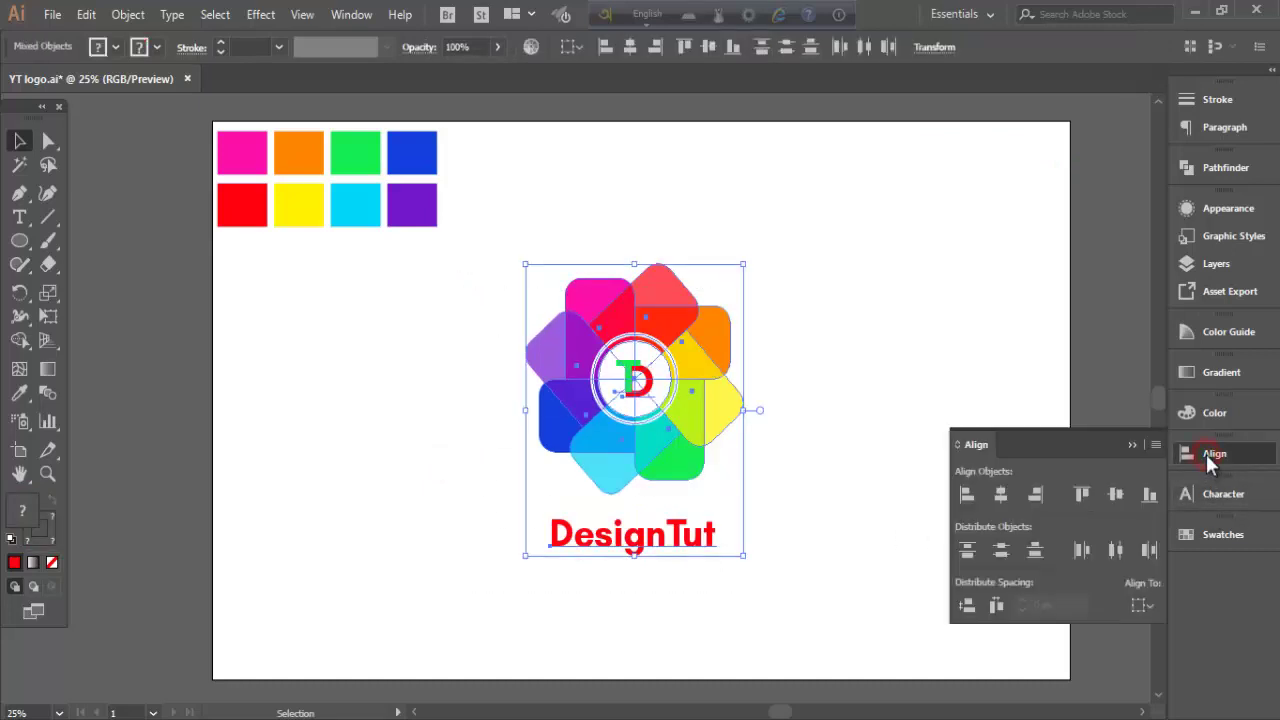
{"action": "left_click", "coordinate": [1141, 605]}
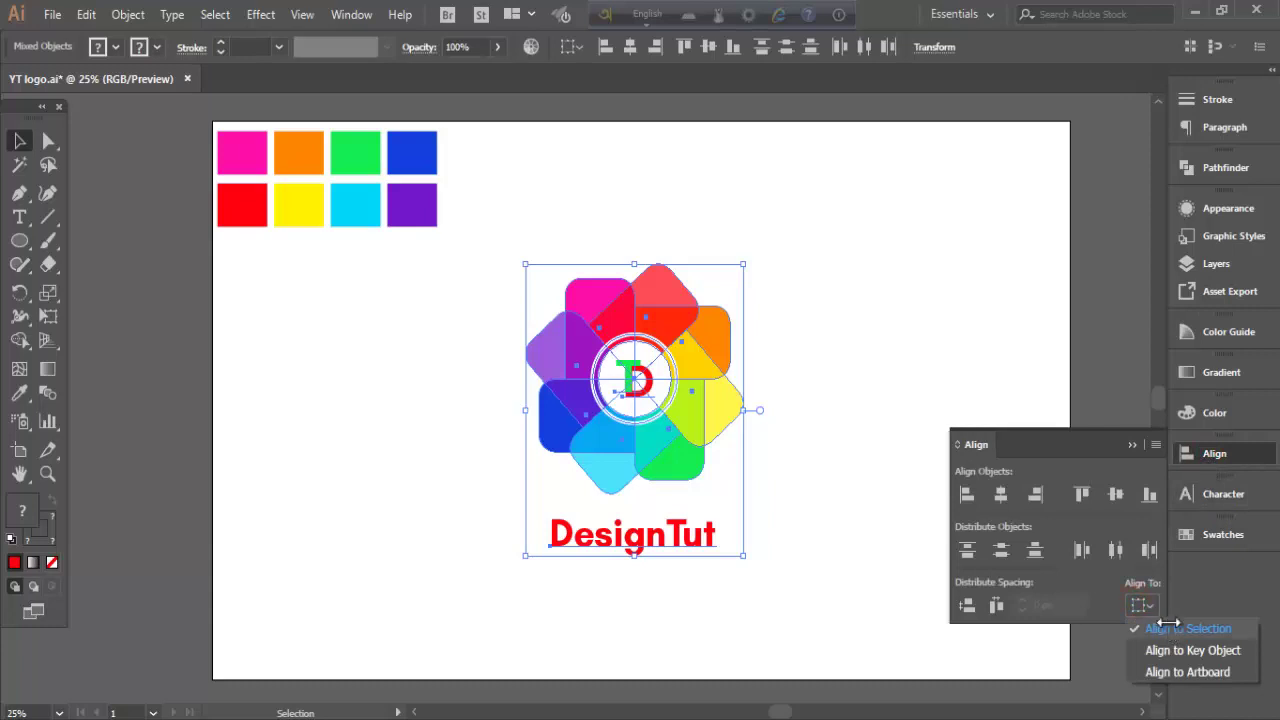
{"action": "left_click", "coordinate": [1168, 622]}
{"action": "left_click", "coordinate": [1000, 495]}
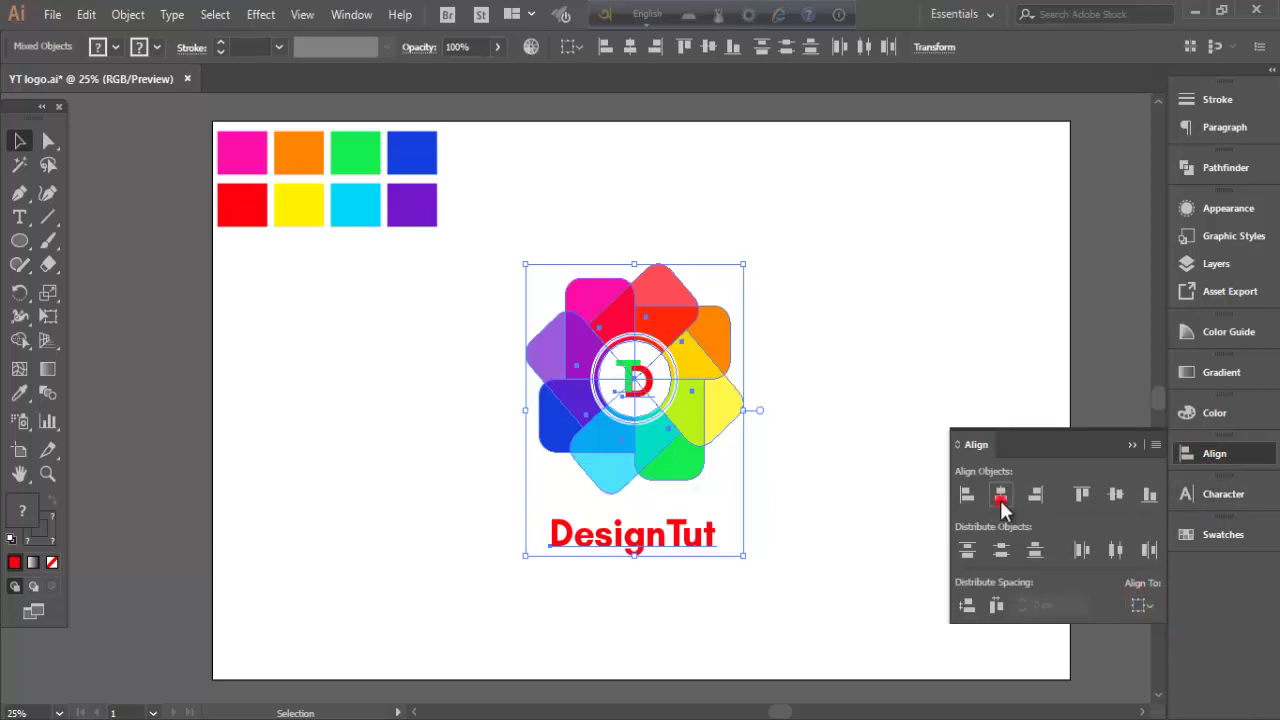
{"action": "left_click", "coordinate": [1130, 445]}
{"action": "left_click", "coordinate": [1082, 375]}
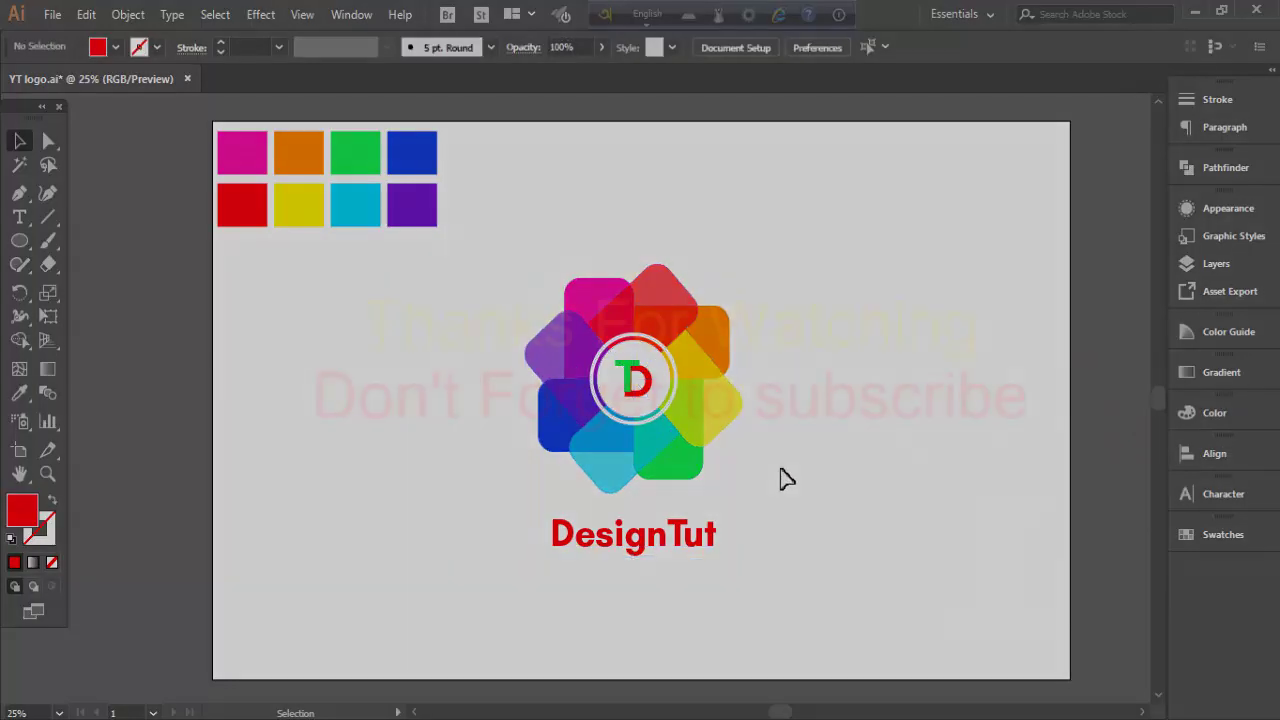